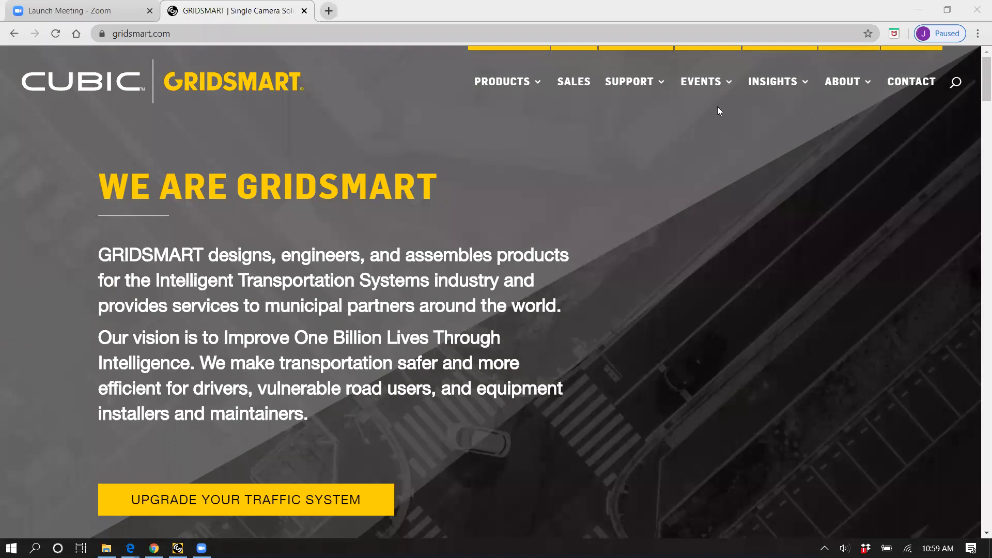
Step: Open the GRIDSMART website's Events page and look over the introduction and the upcoming webinar schedule
click(705, 81)
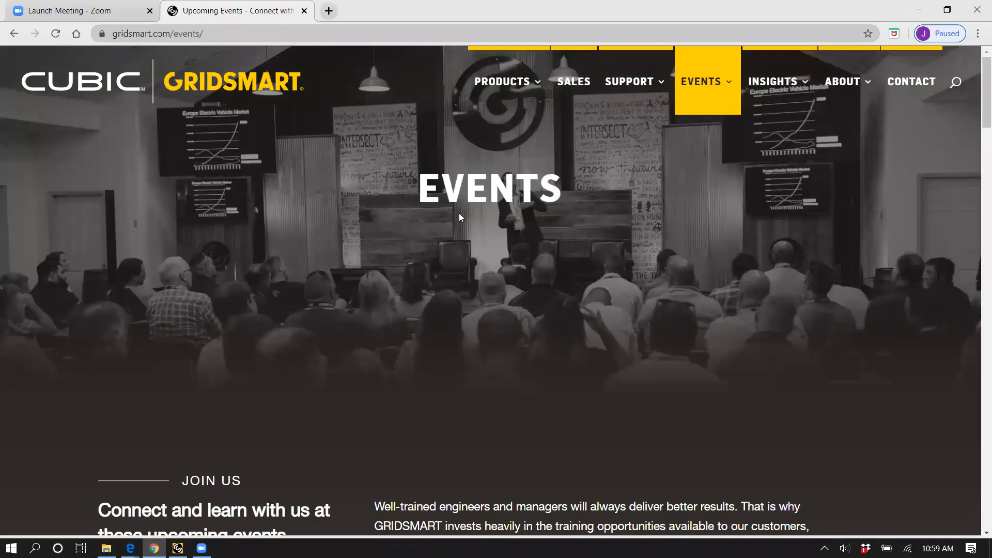
scroll(459, 217, down, 9)
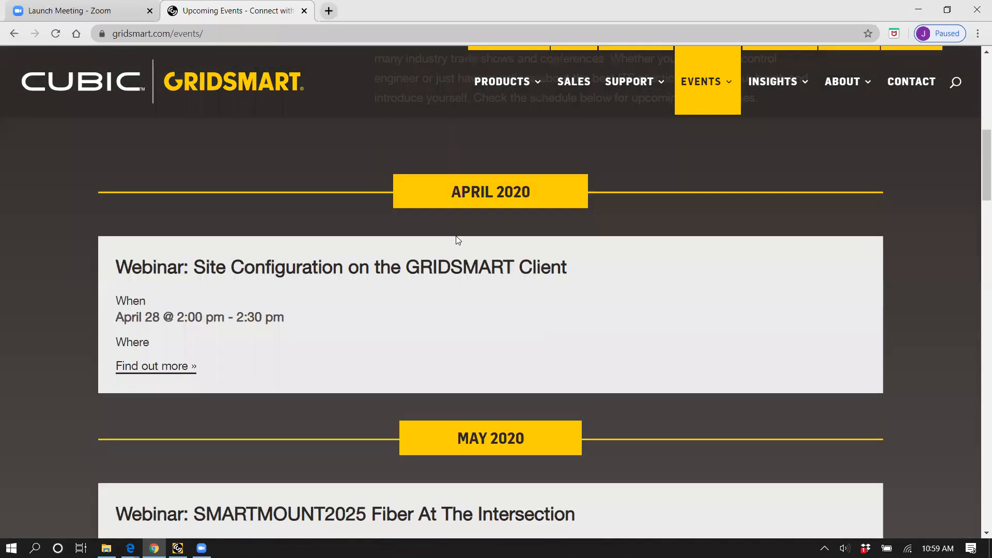
scroll(457, 239, down, 2)
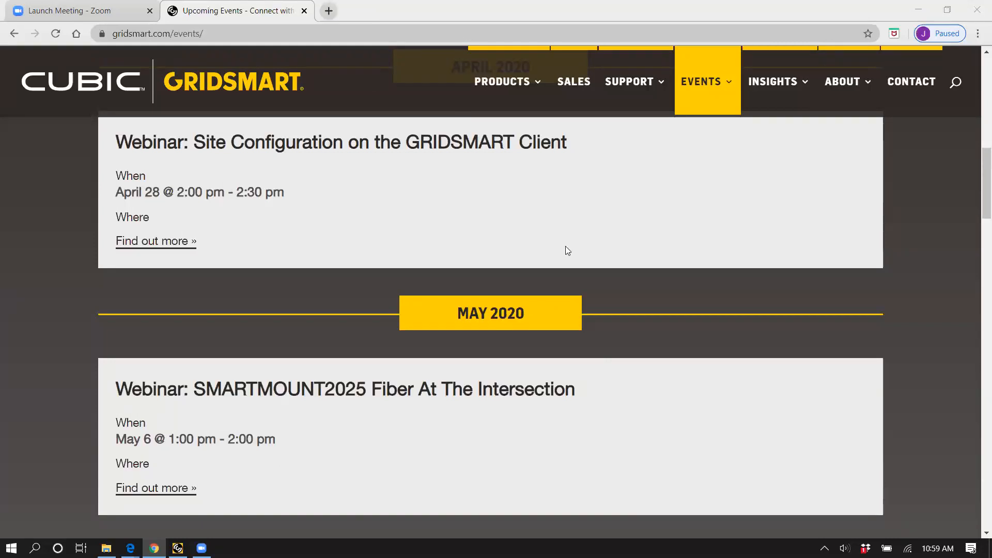
scroll(310, 183, up, 7)
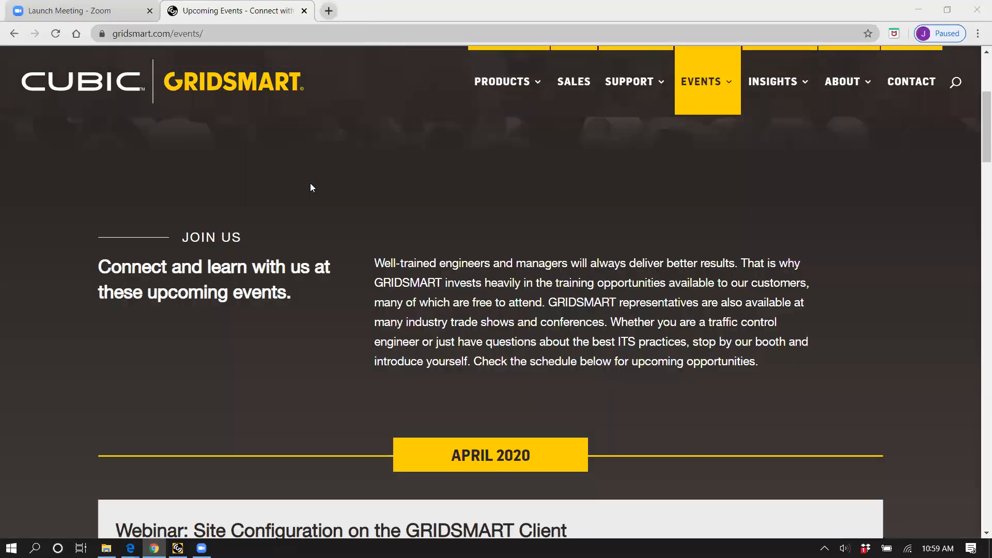
scroll(308, 175, up, 5)
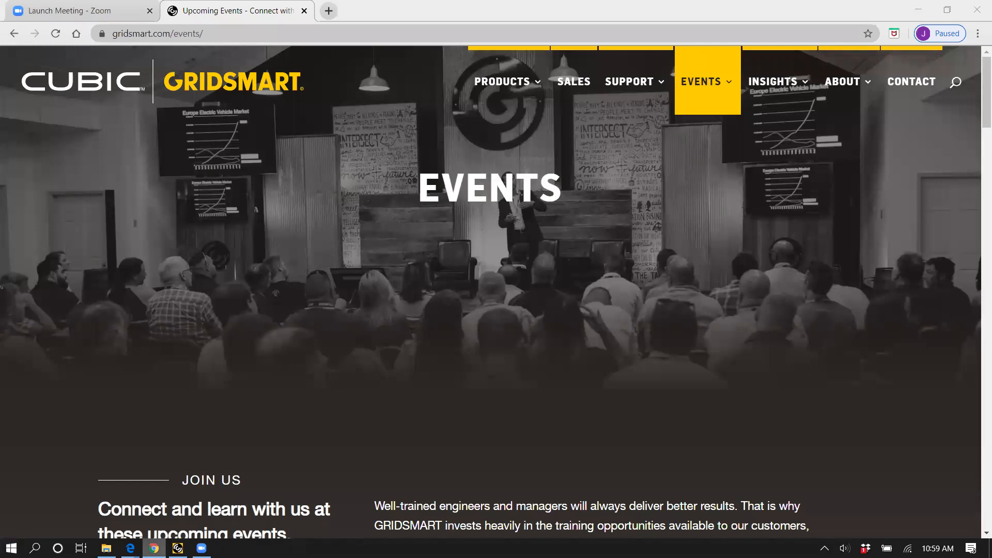
Step: Switch to Edge and show the Bell Camera and GS2 Processor data sheets side by side
mouse_move(130, 548)
click(106, 517)
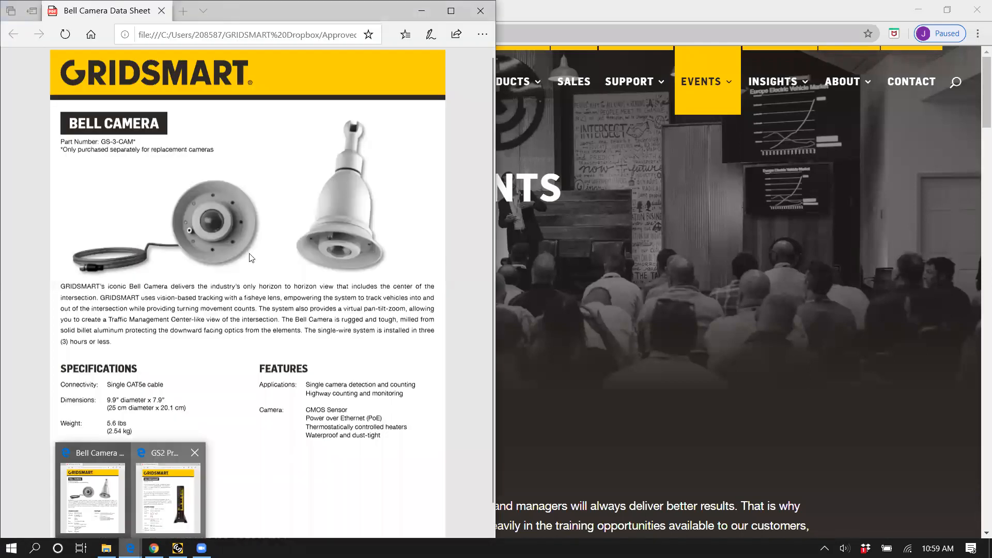
click(175, 497)
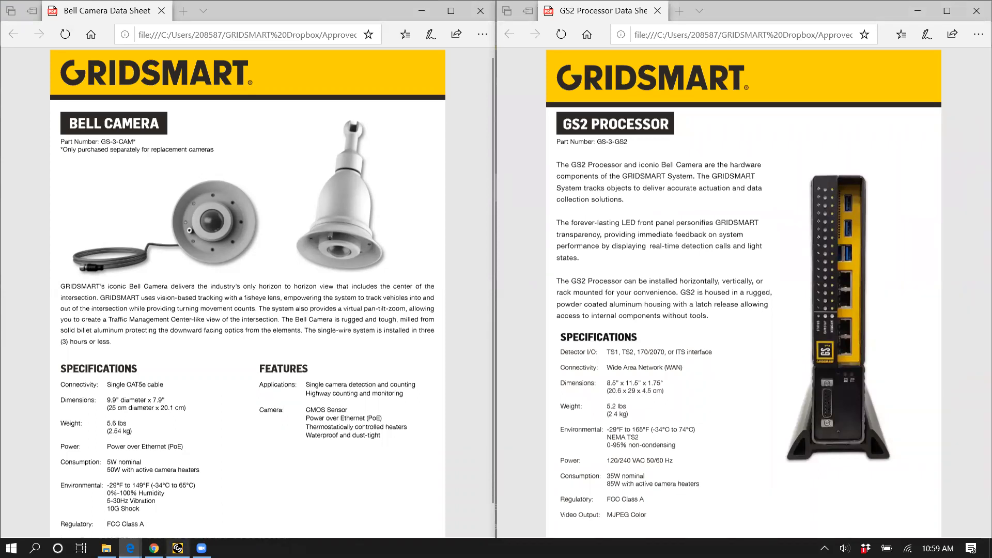
mouse_move(177, 548)
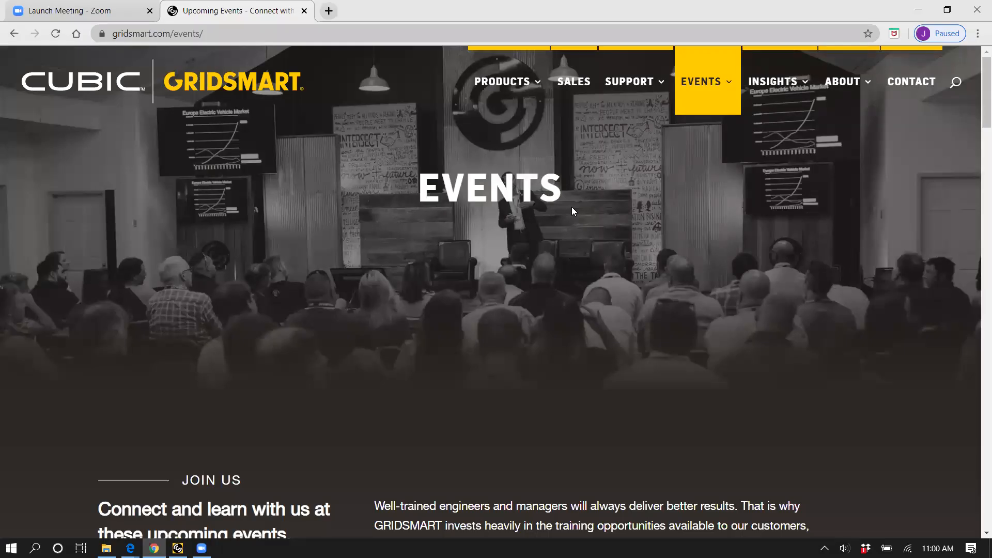
Step: Switch back to the Events page in Chrome and review the April and May 2020 webinars, highlighting the May 6 session's time
scroll(316, 343, down, 15)
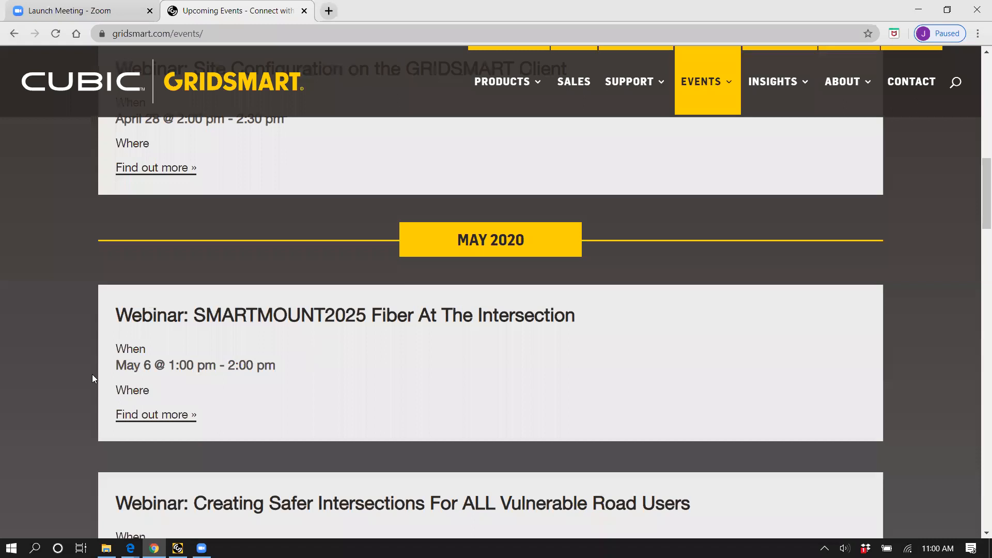
drag(171, 364, 337, 374)
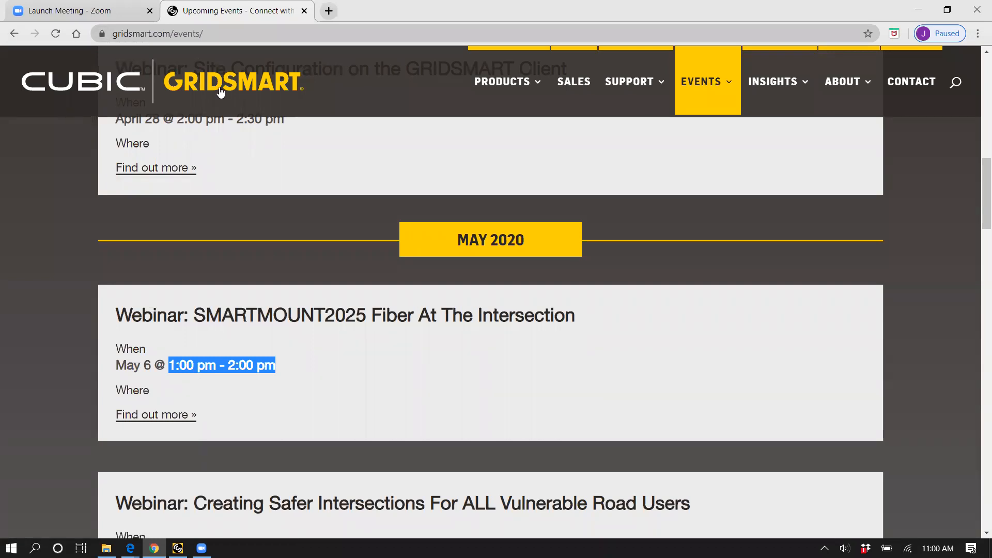
scroll(315, 262, up, 5)
scroll(331, 258, down, 1)
scroll(334, 258, down, 5)
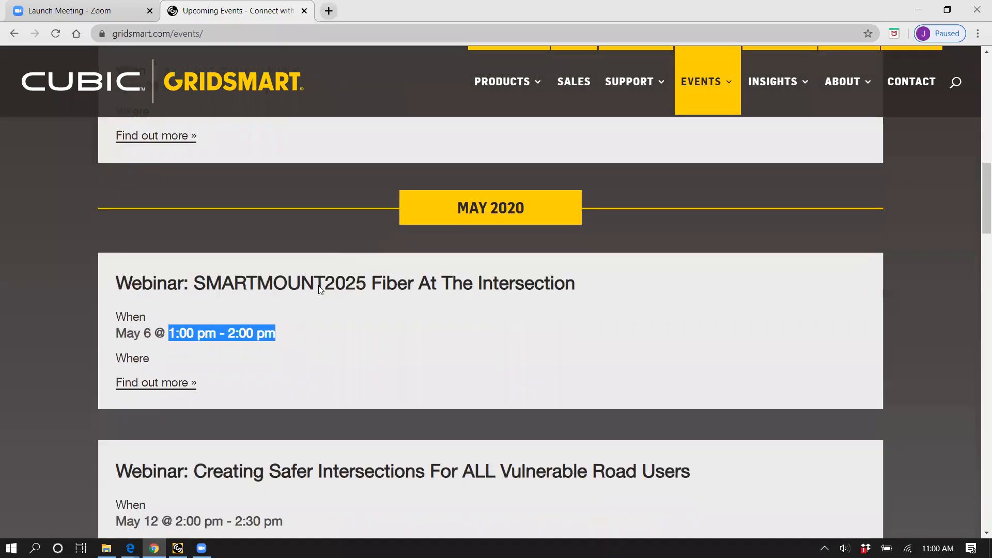
scroll(446, 316, down, 3)
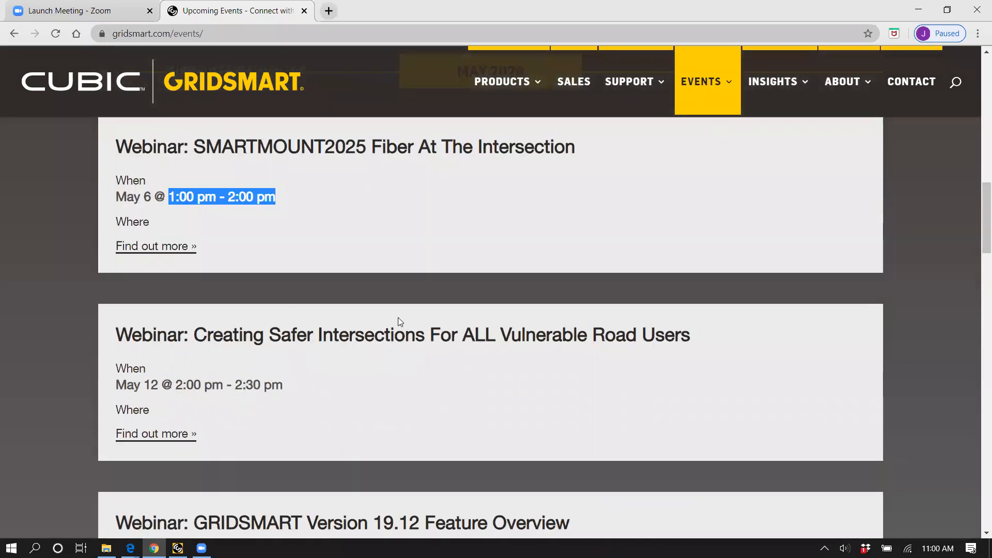
scroll(385, 317, down, 5)
scroll(373, 318, down, 3)
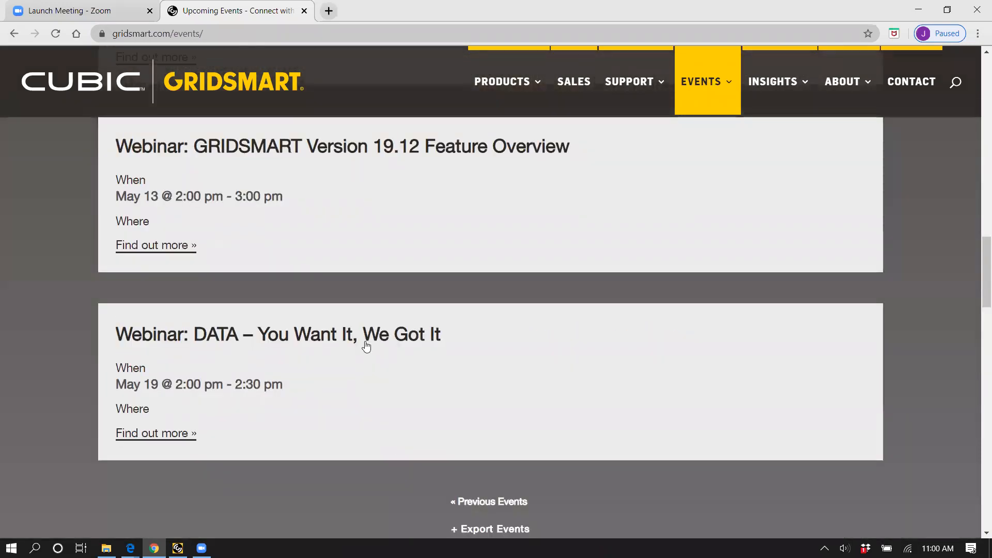
scroll(366, 343, up, 3)
scroll(369, 343, up, 4)
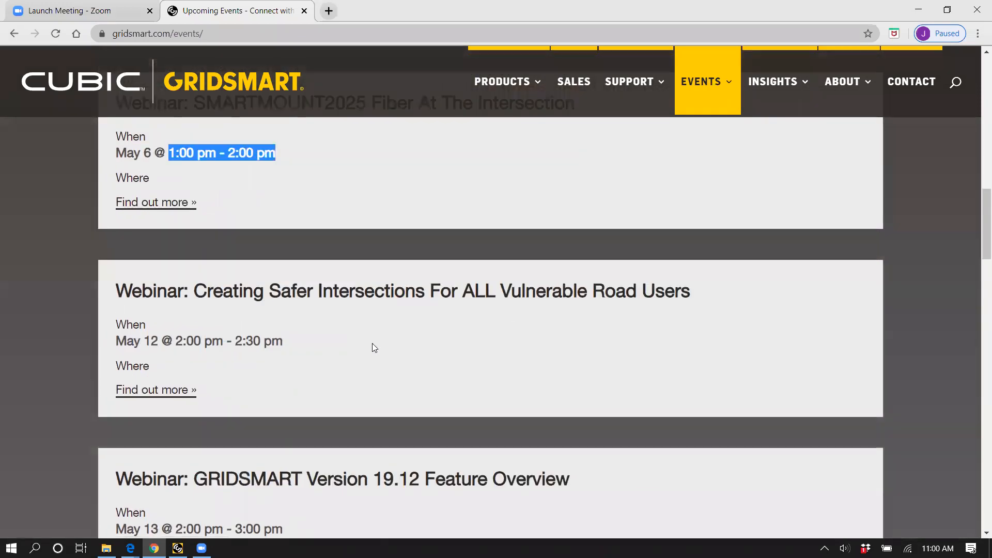
scroll(370, 346, up, 5)
scroll(375, 346, up, 3)
scroll(372, 338, down, 2)
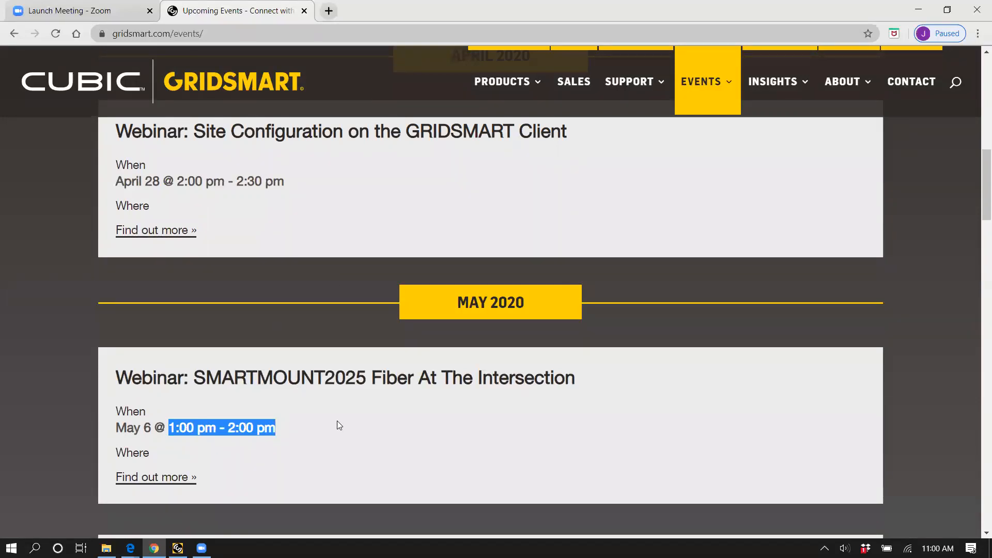
scroll(323, 337, down, 1)
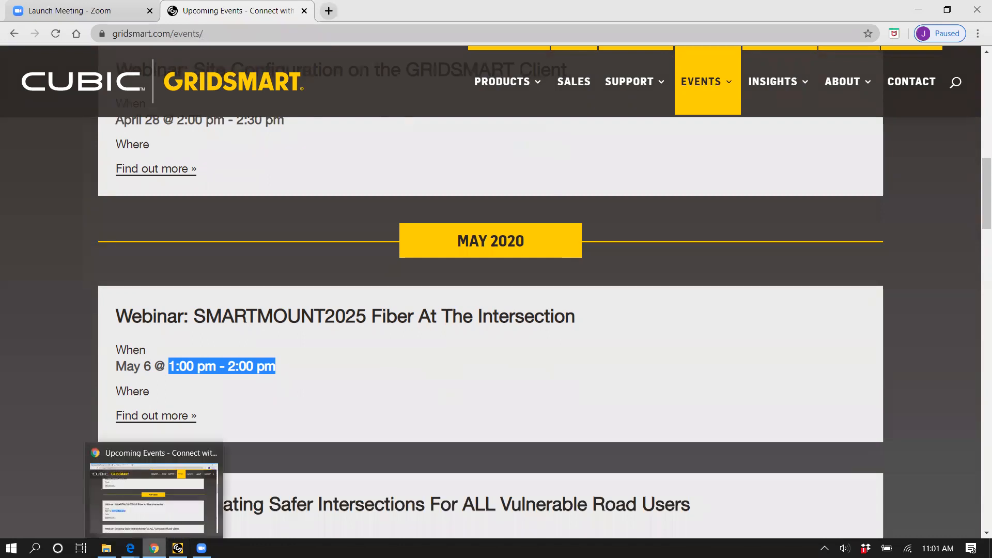
Step: Switch to the GRIDSMART Client and search the sites for "12"
click(155, 549)
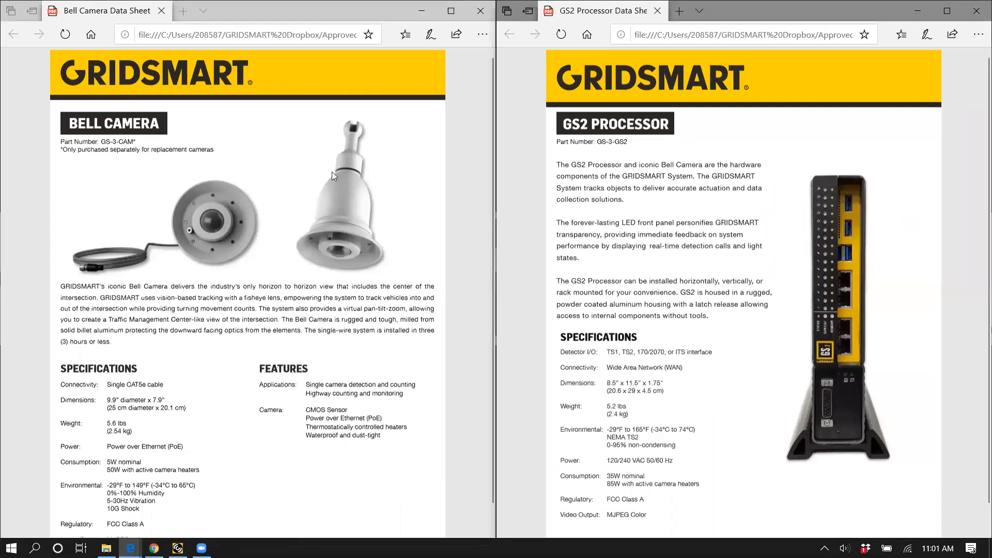
click(178, 548)
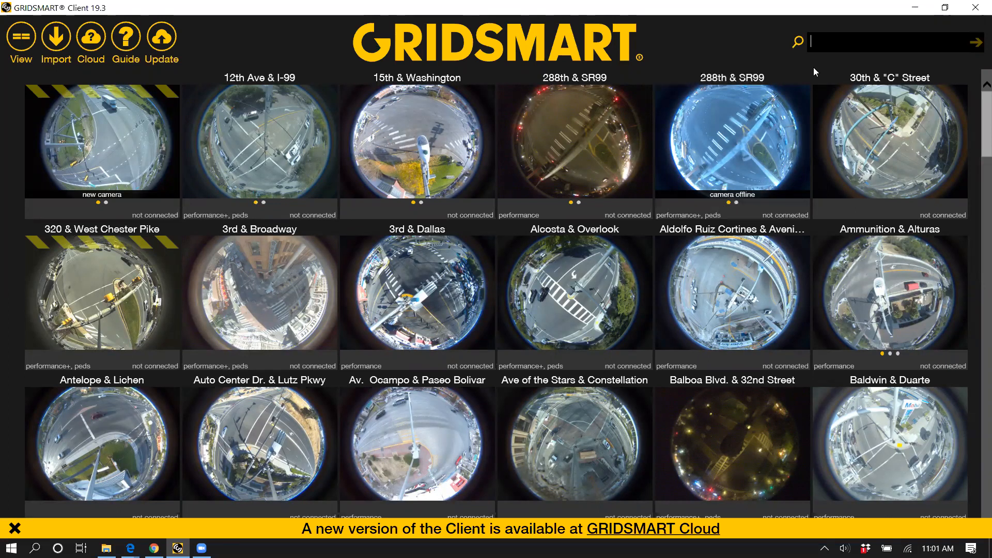
text(12)
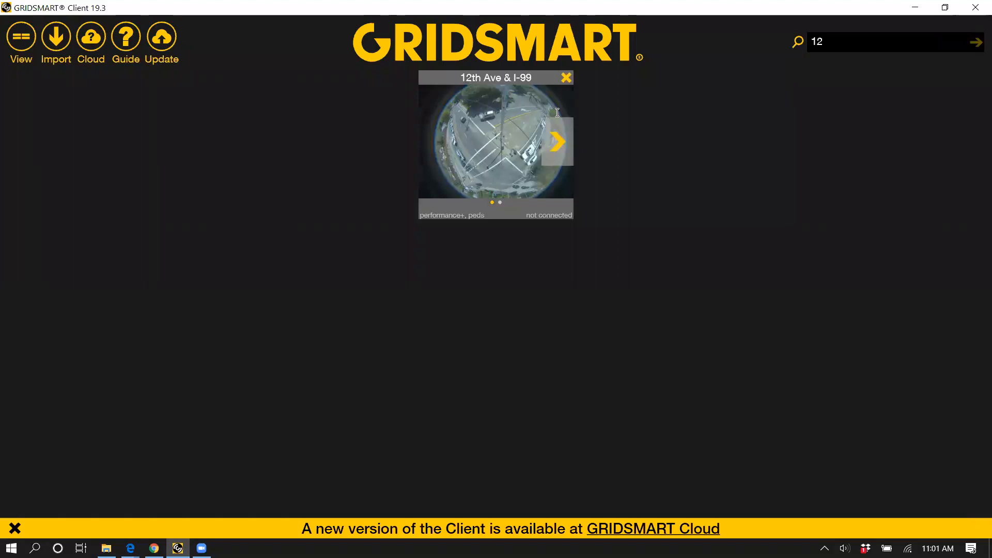
Step: Replace the site search term with "king", then clear the search to list every site again
double_click(814, 43)
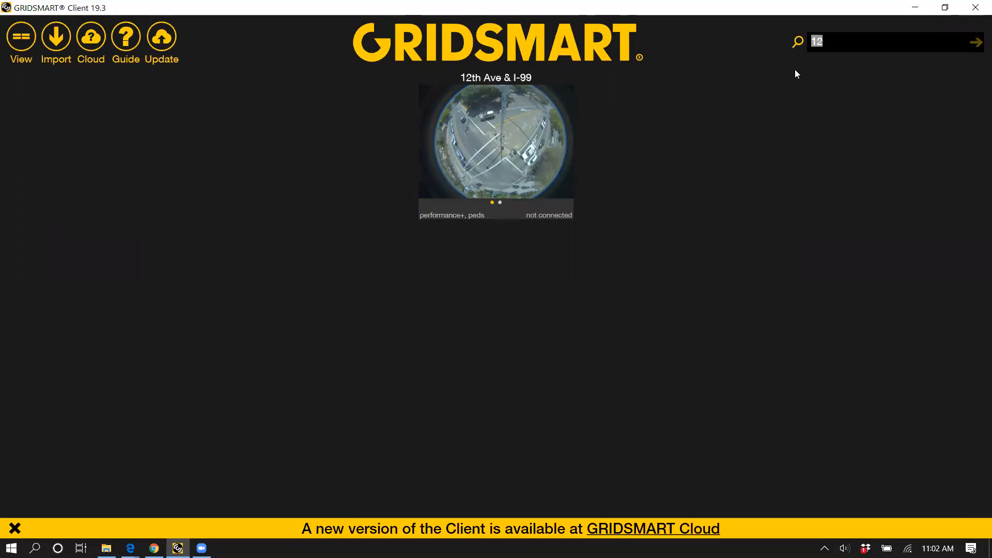
key(BackSpace)
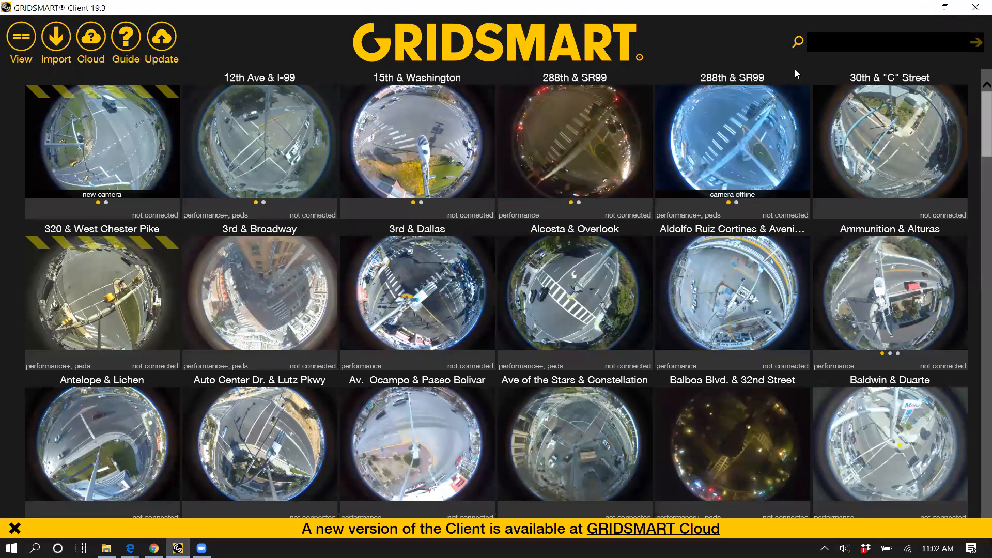
text(kinbhg)
key(BackSpace)
key(BackSpace)
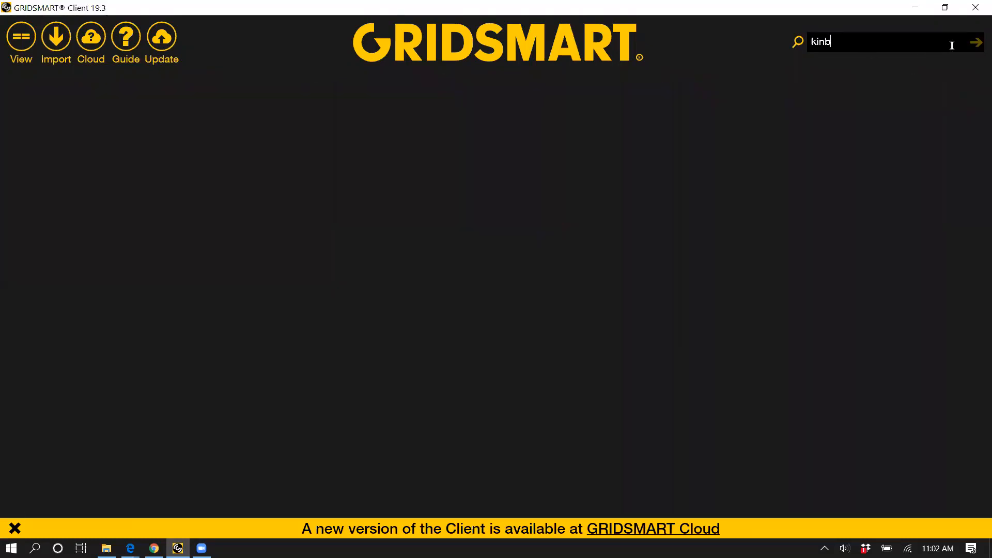
key(BackSpace)
text(g)
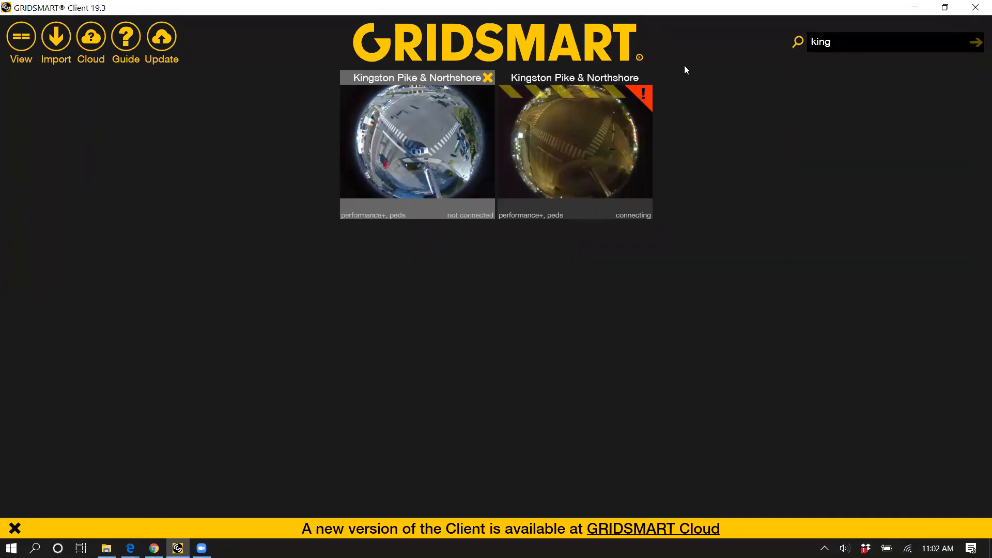
drag(877, 40, 796, 46)
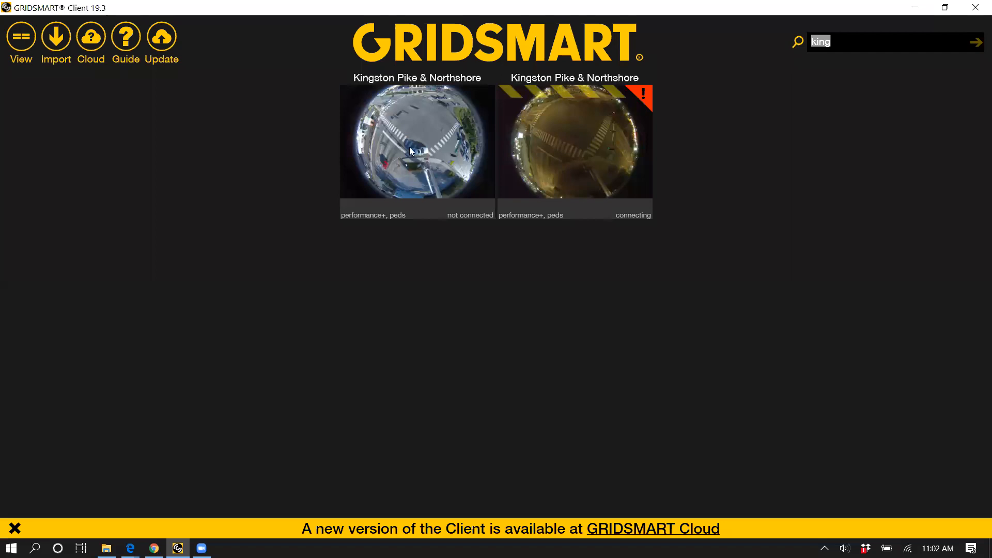
key(BackSpace)
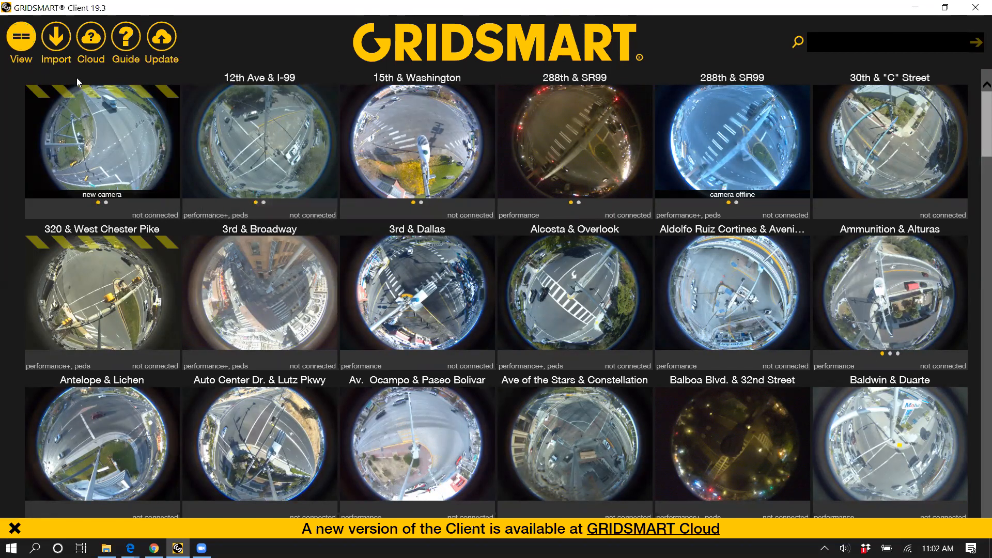
Step: Change the site display to compact name-only tiles and look through the sites and their status markings
click(56, 60)
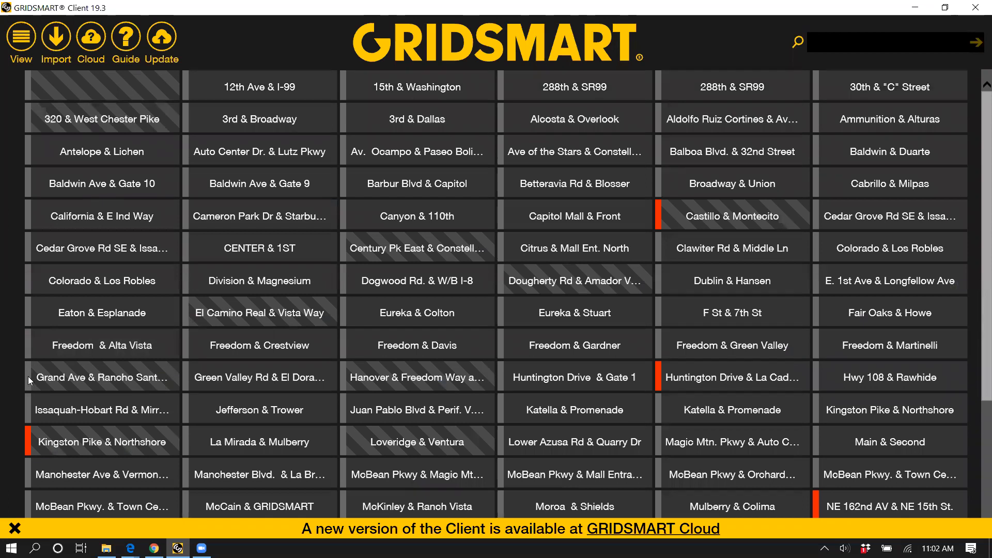
mouse_move(26, 381)
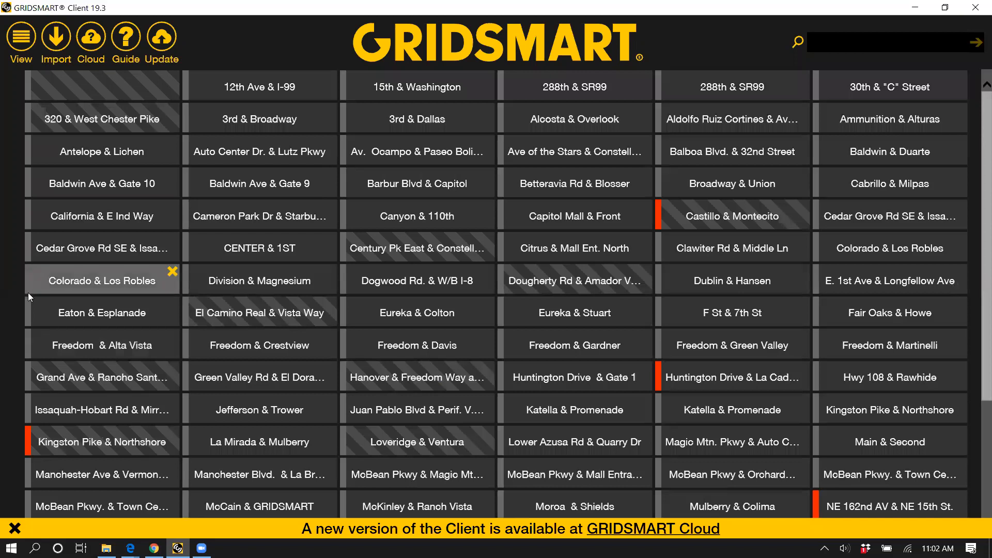
scroll(57, 238, down, 1)
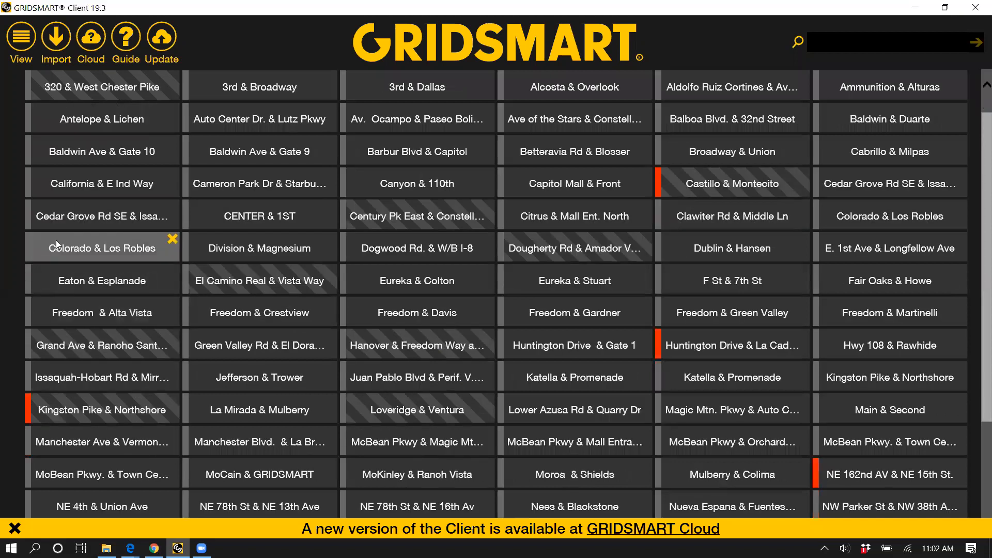
scroll(56, 239, down, 4)
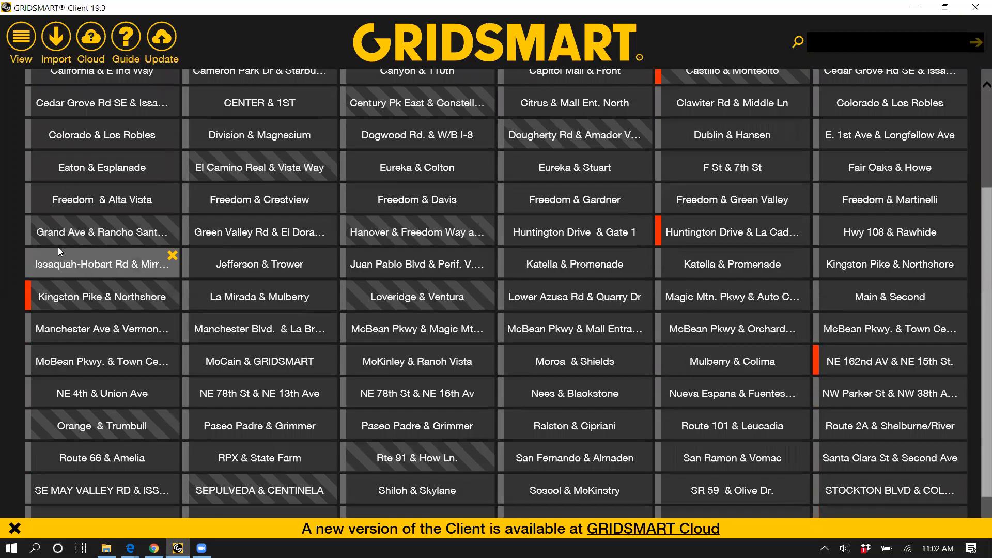
scroll(58, 247, up, 4)
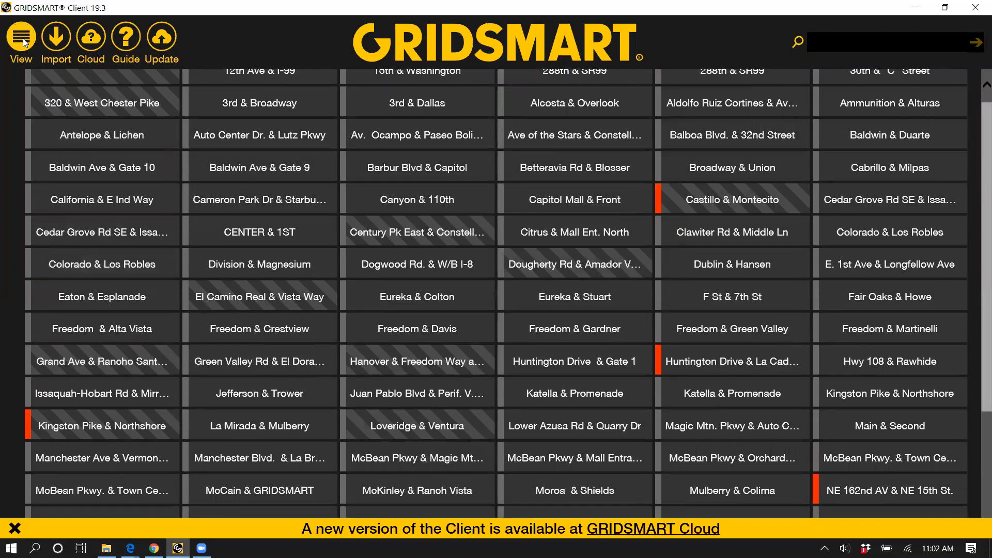
Step: Show the sites as a detailed list, look through their serial numbers and locations, and return to the camera thumbnails
scroll(13, 87, up, 1)
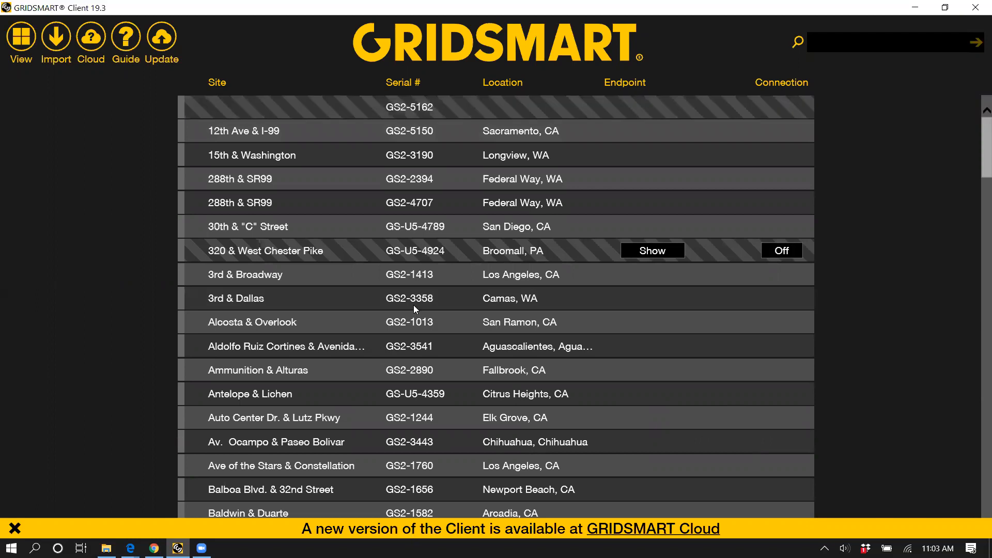
scroll(413, 305, down, 3)
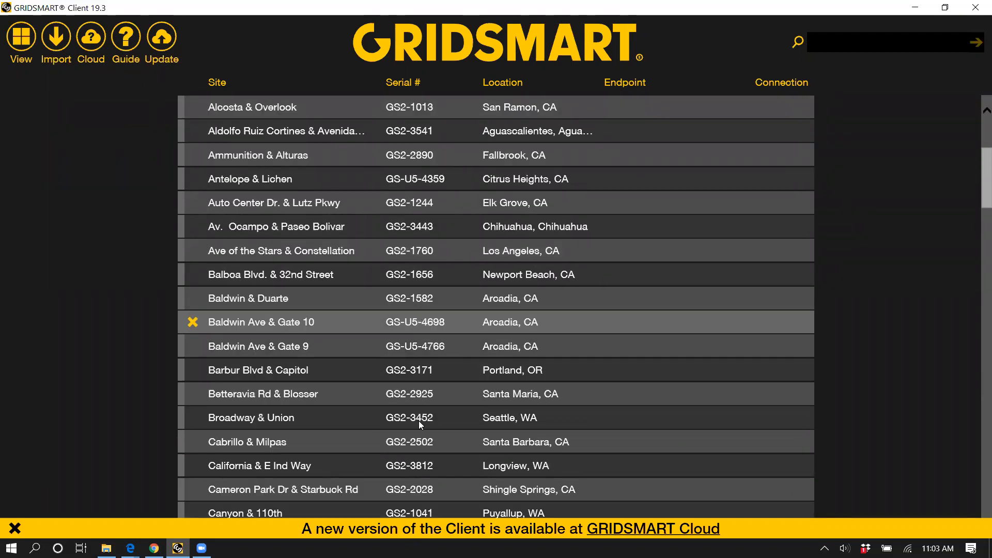
scroll(418, 420, up, 3)
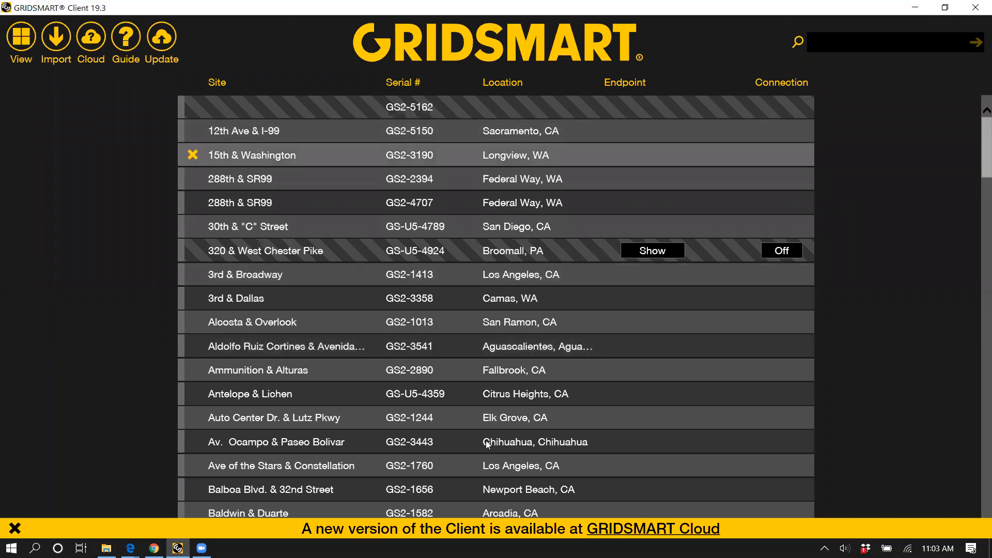
scroll(528, 436, down, 2)
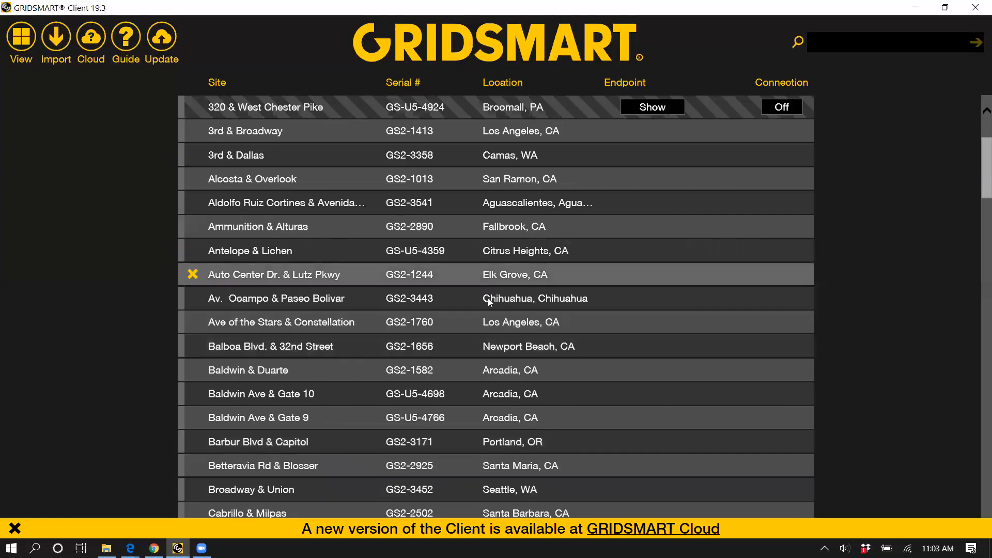
scroll(510, 257, up, 2)
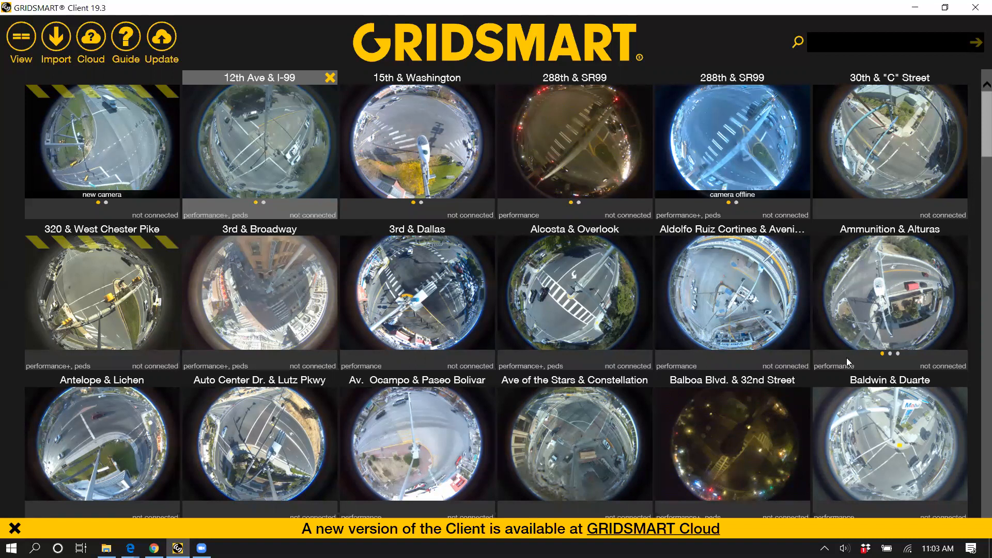
Step: Look through the site thumbnails and show the second camera of the 12th Ave & I-99 site
scroll(594, 285, down, 1)
scroll(345, 207, up, 1)
mouse_move(321, 149)
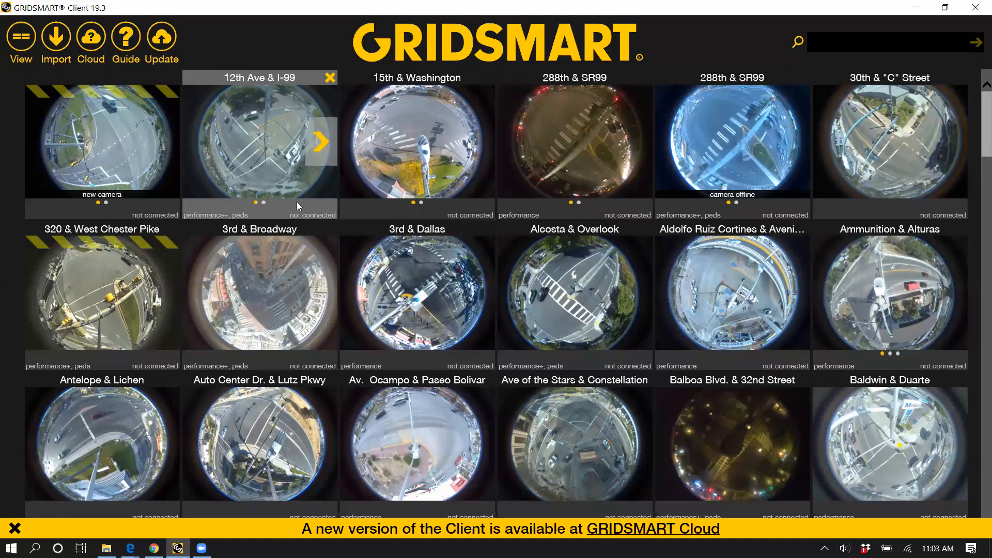
click(321, 142)
Step: Search the sites for "king" and open the Kingston Pike & Northshore site that has no connection failure
click(886, 42)
text(king)
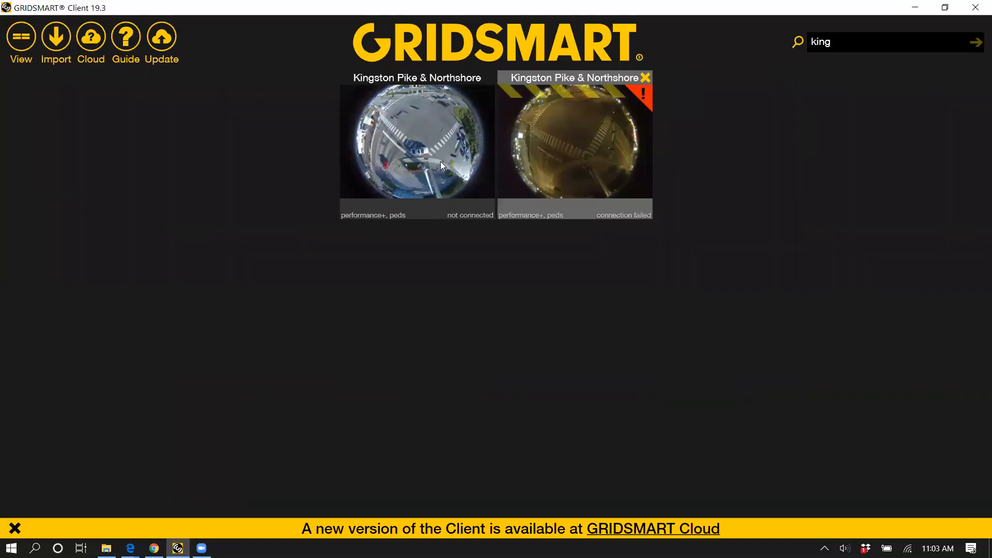
mouse_move(434, 159)
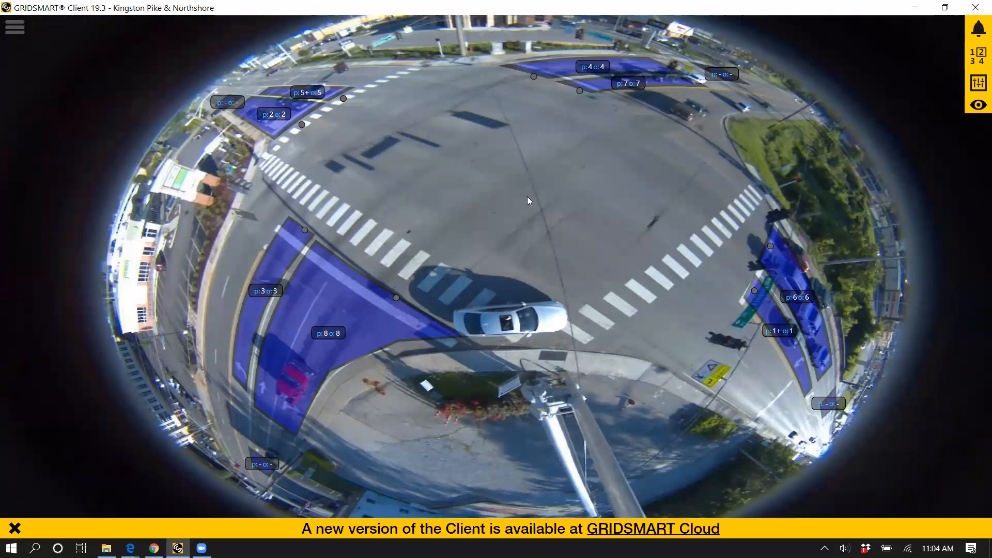
Step: Switch the fisheye image to the virtual perspective view and pan it around the intersection's approaches
click(977, 105)
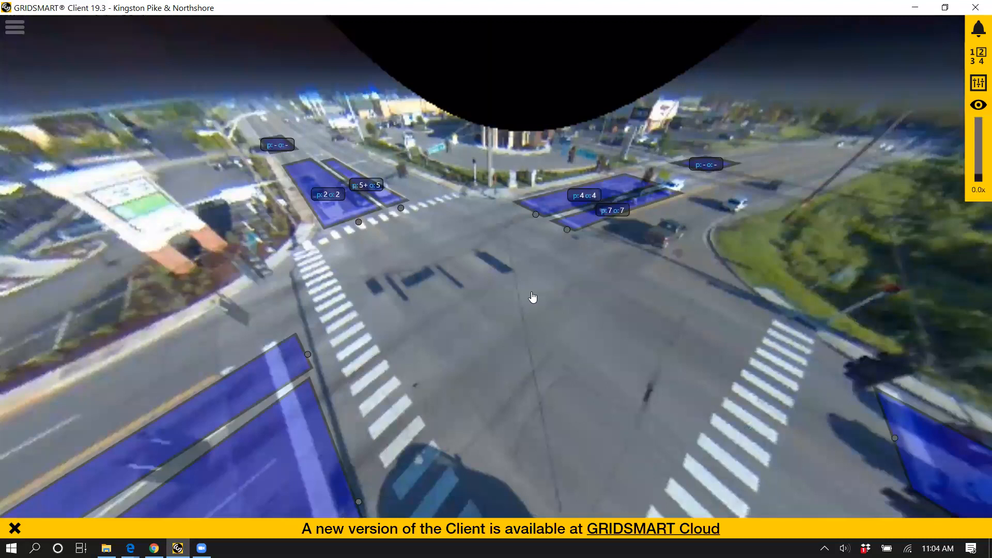
drag(533, 297, 642, 251)
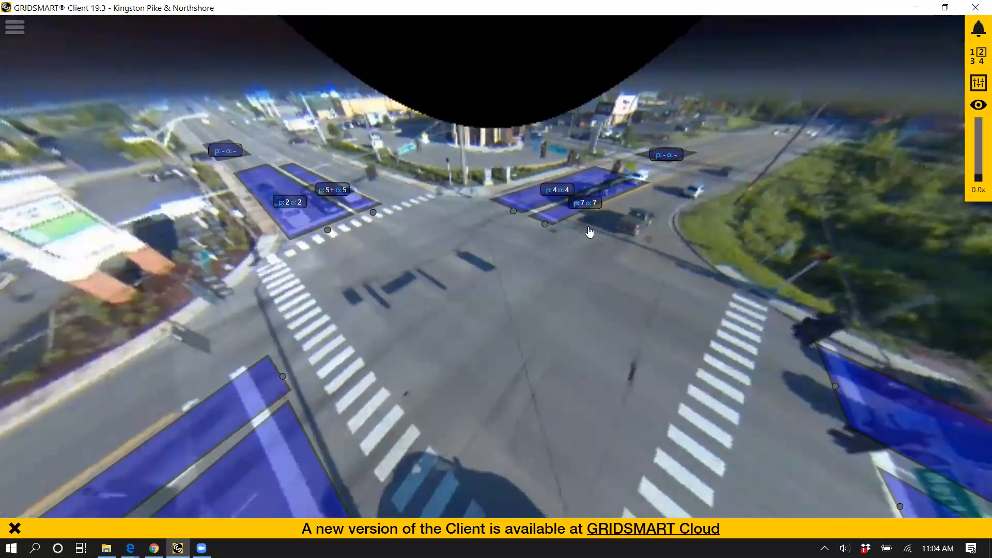
drag(591, 232, 527, 239)
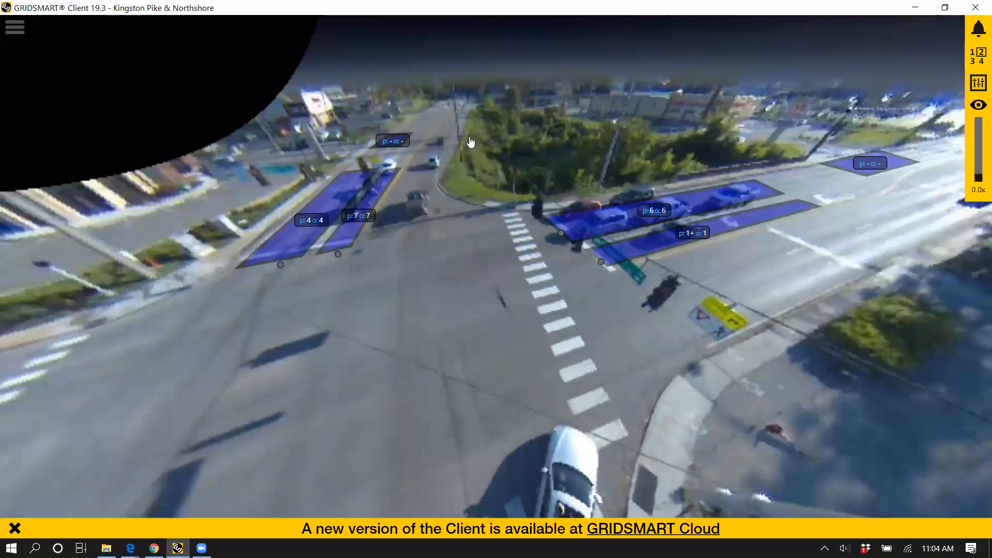
drag(616, 221, 645, 248)
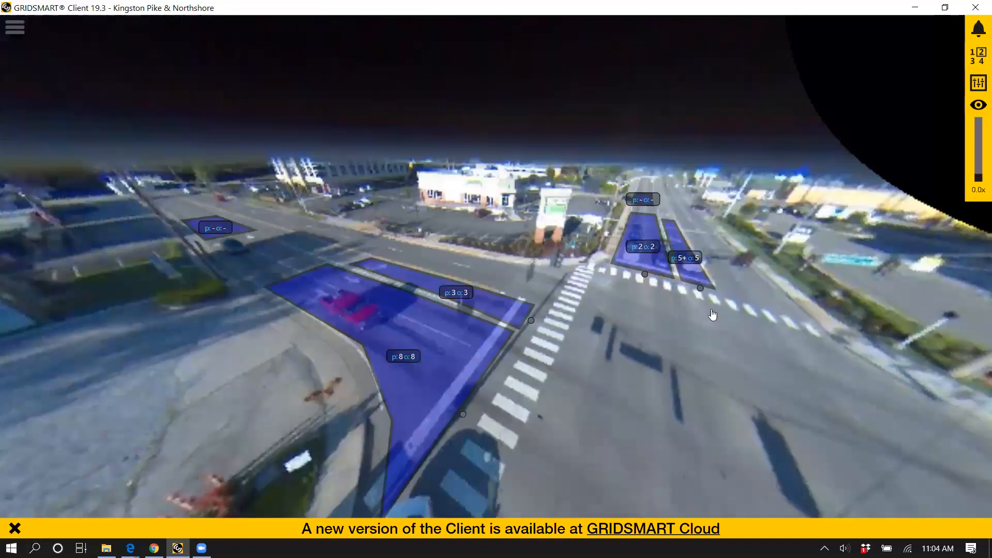
Step: Show four camera views at once and pan the first one to the approach with the phase 3 and 8 zones
click(975, 58)
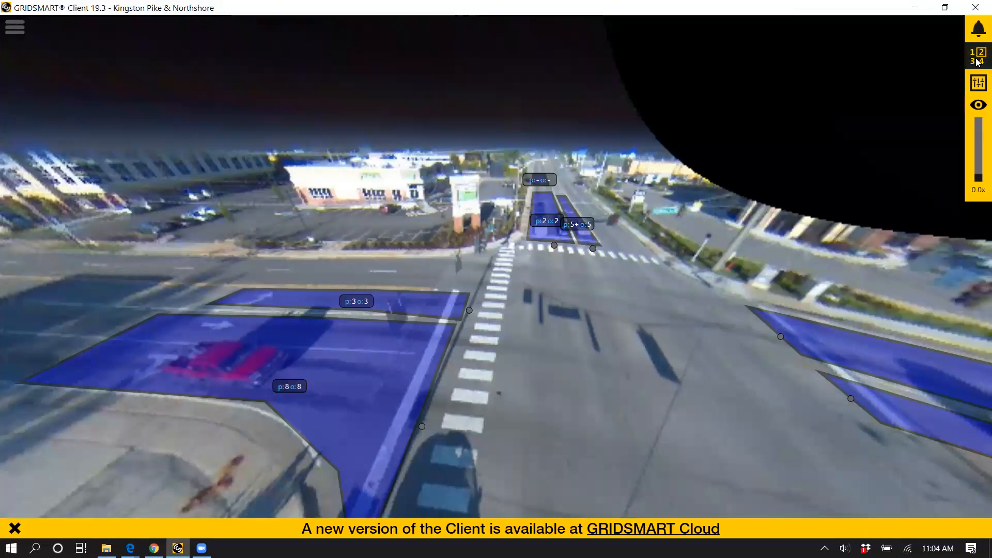
double_click(345, 204)
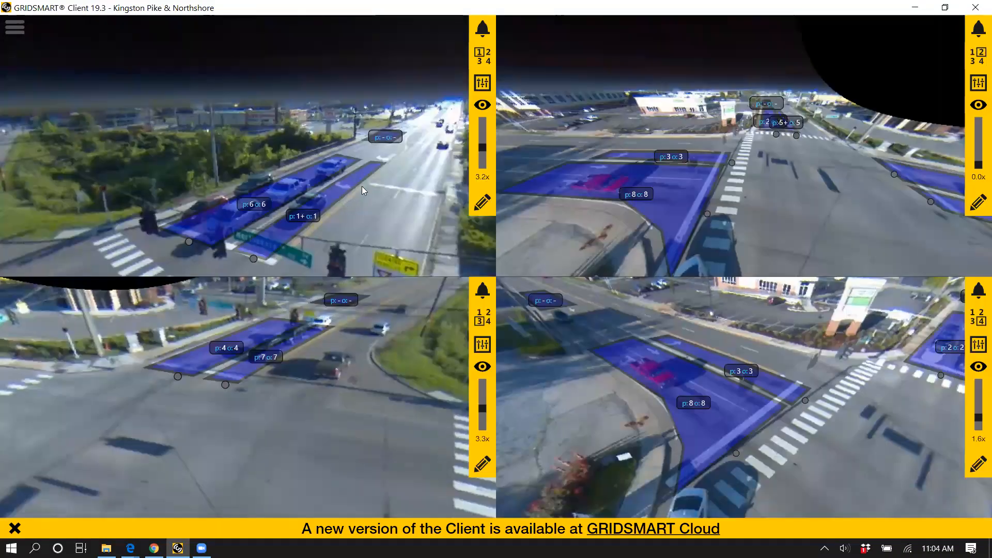
drag(364, 191, 288, 171)
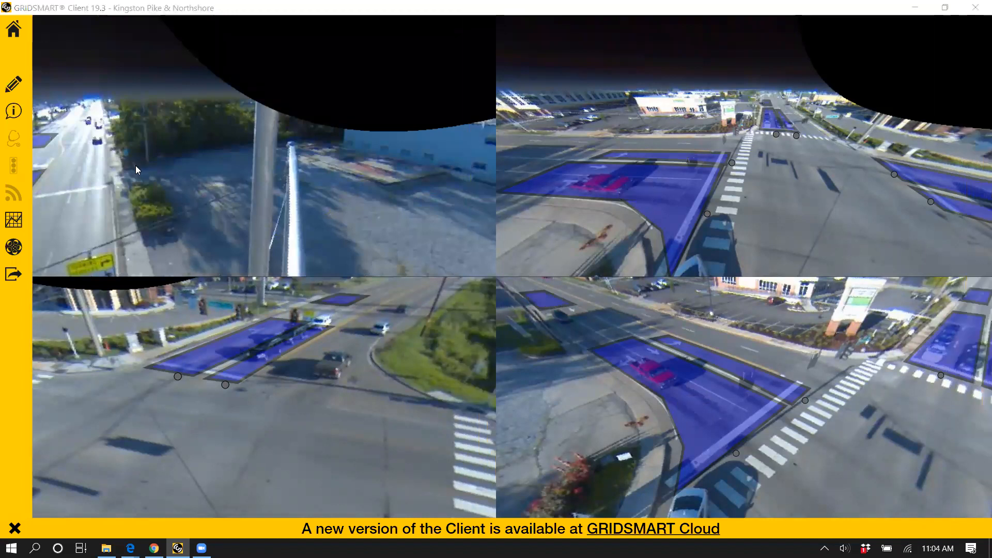
click(206, 174)
scroll(206, 173, down, 3)
drag(250, 178, 100, 158)
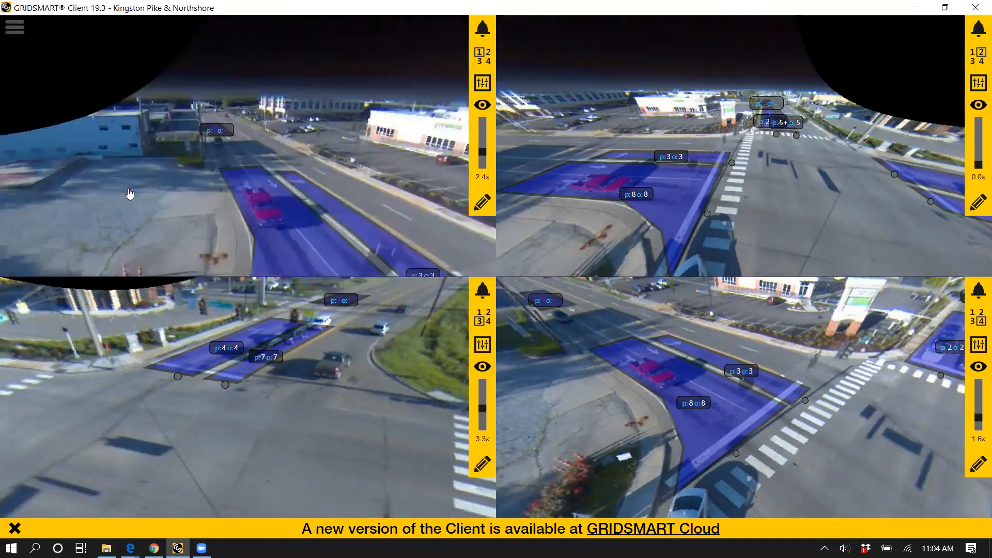
drag(129, 194, 87, 152)
click(132, 161)
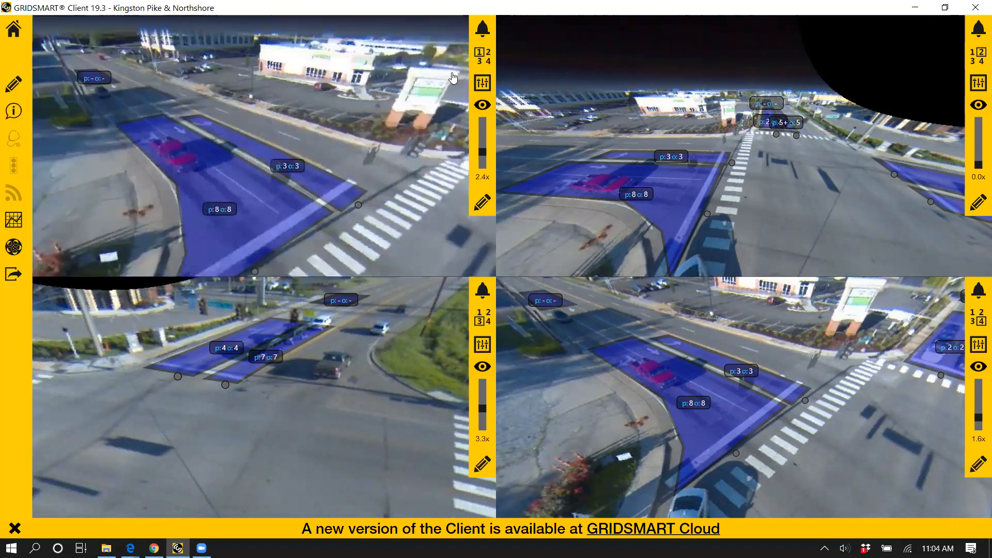
Step: Expand the second camera view back to a single full-size view
click(981, 84)
click(980, 53)
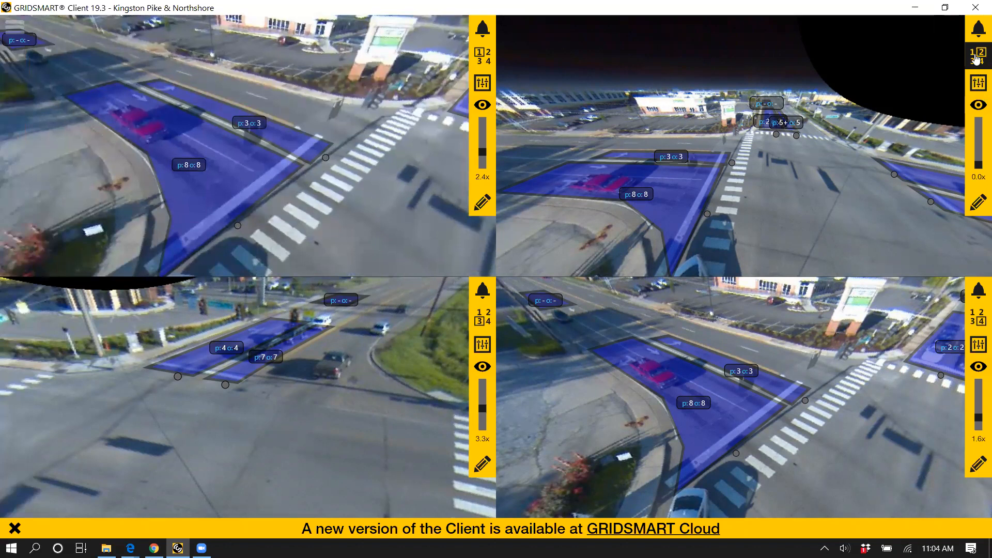
click(974, 56)
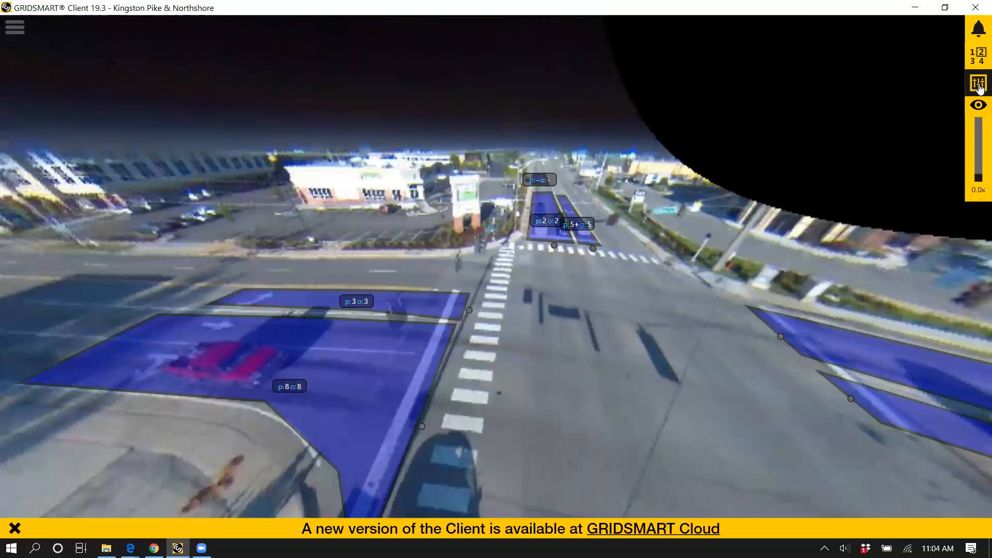
Step: Display the object masks and road masks as filled overlays and pan around the intersection to examine them
click(974, 86)
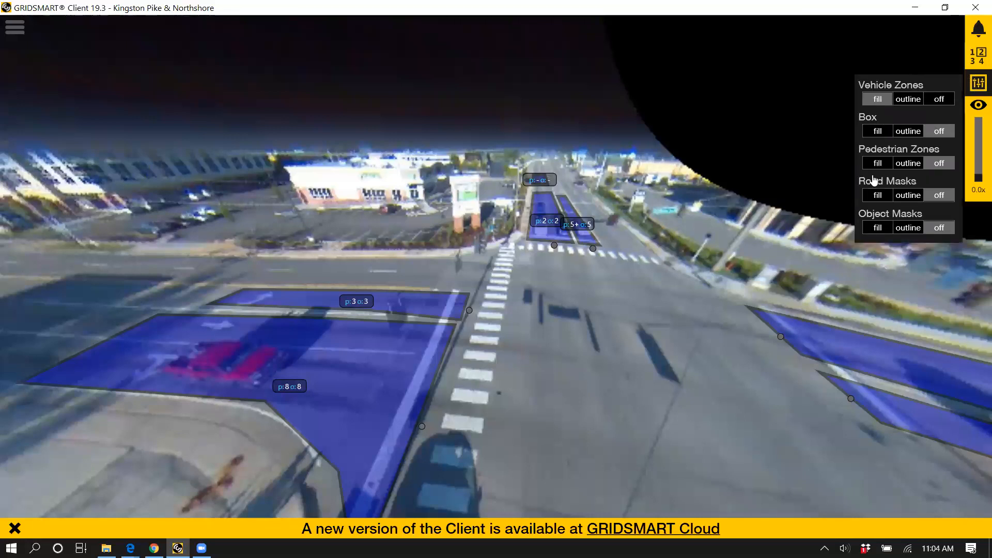
click(885, 229)
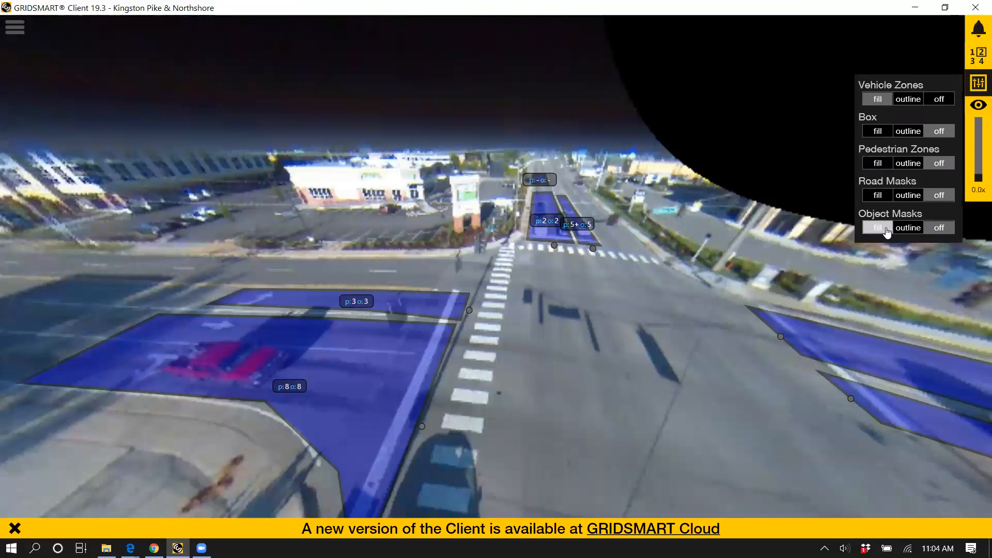
click(880, 196)
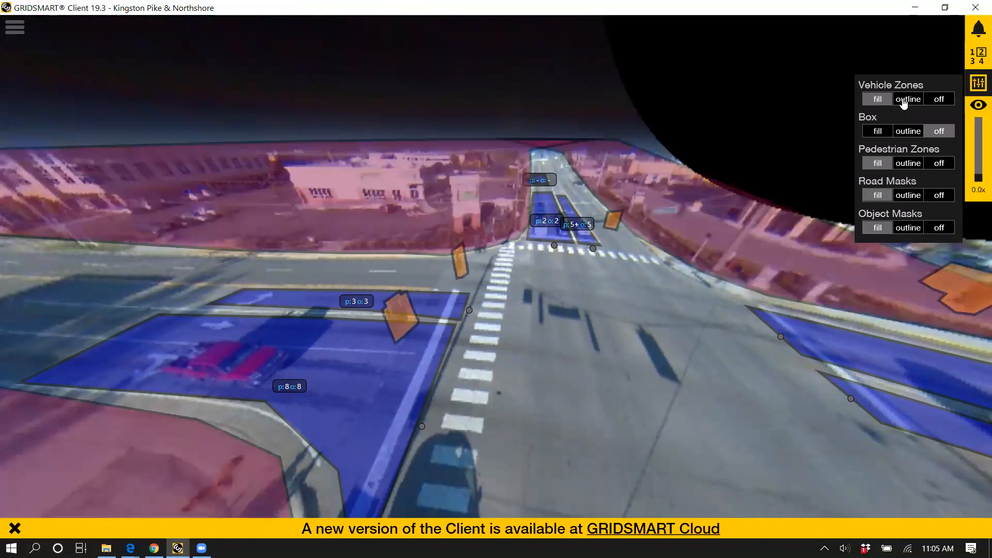
click(908, 131)
drag(582, 276, 531, 264)
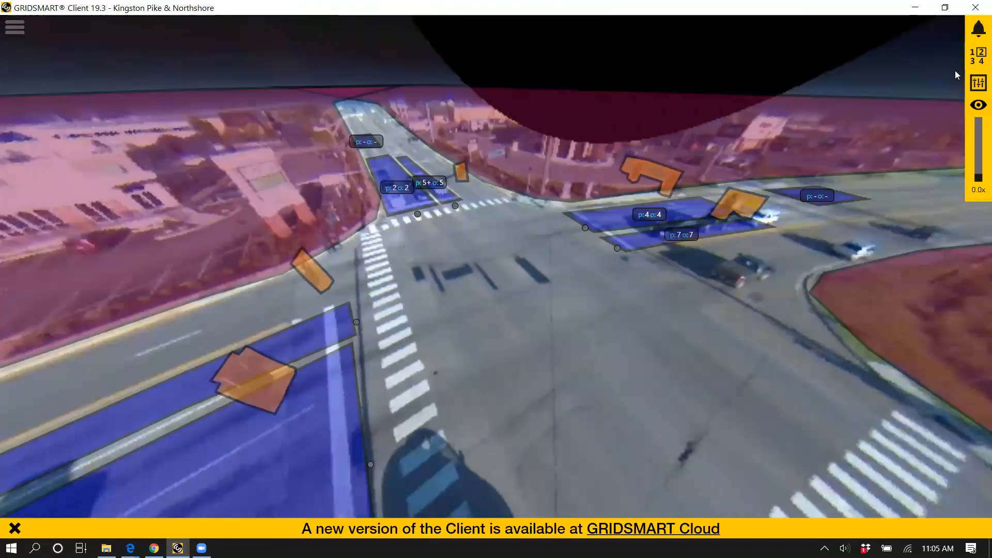
drag(564, 262, 468, 249)
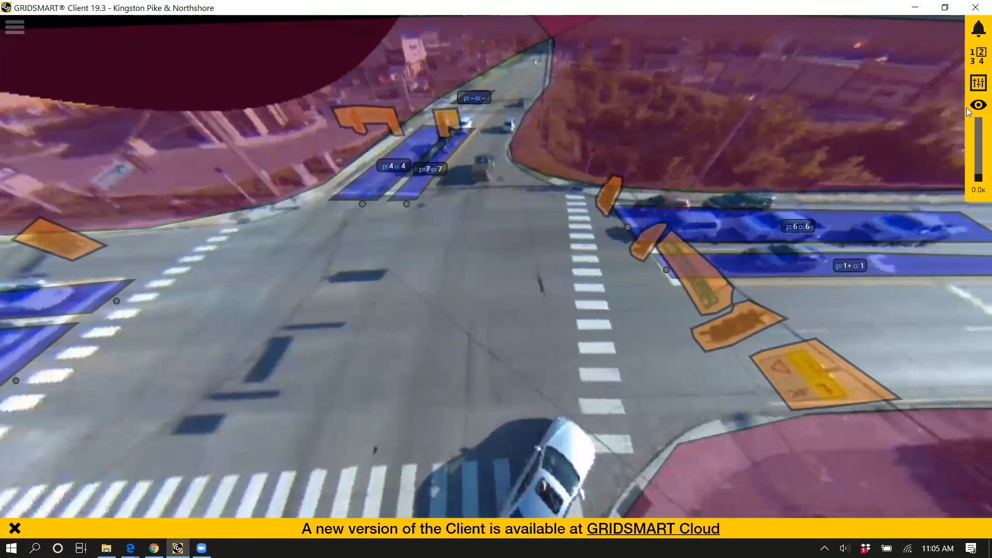
Step: Turn off the road masks and object masks, and display the vehicle zones as outlines
click(979, 82)
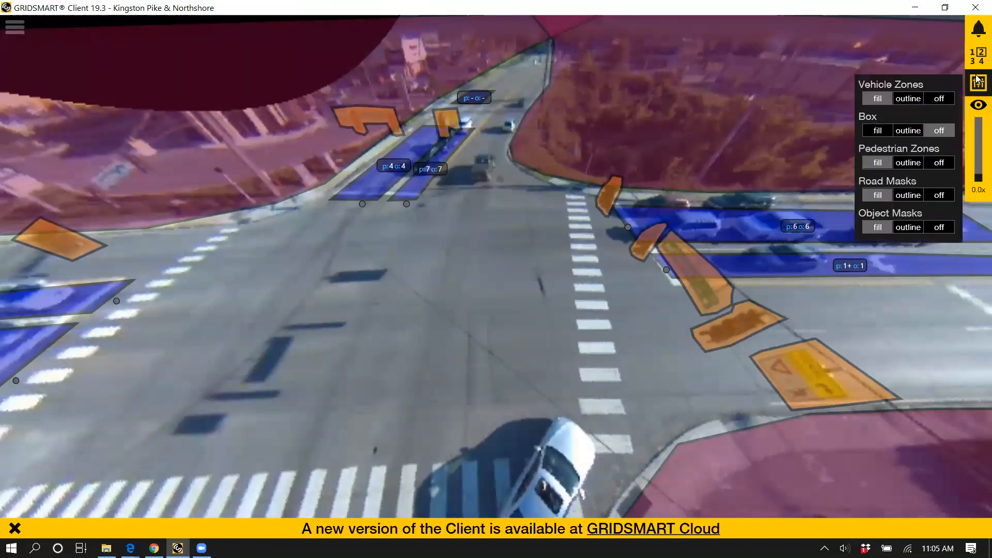
click(938, 197)
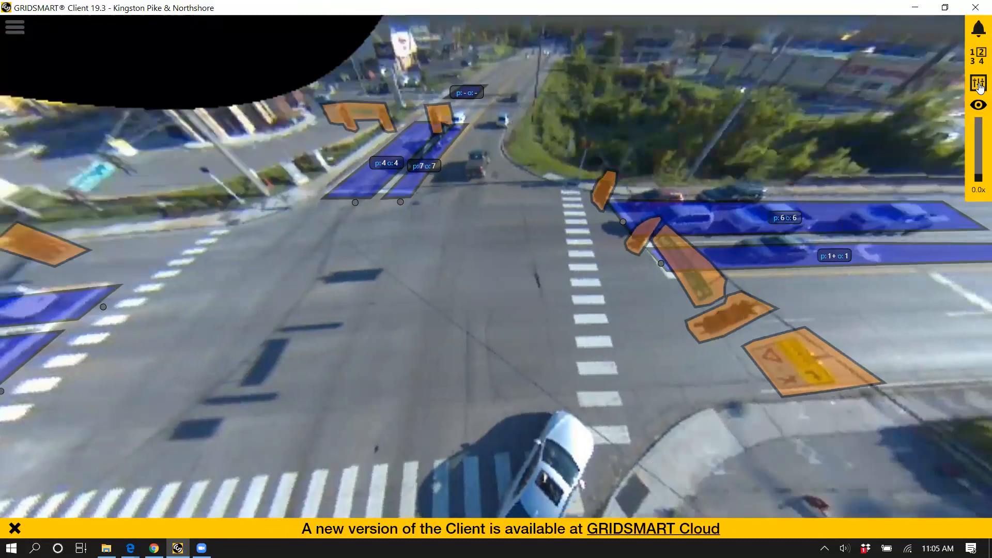
click(939, 228)
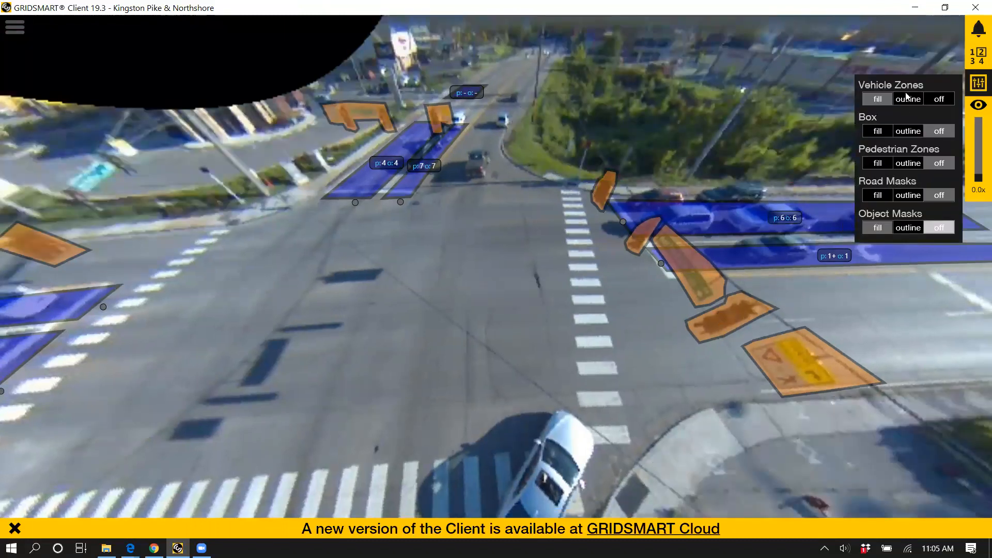
click(908, 98)
Step: Pan around the intersection to examine the outlined vehicle zones and return to the full fisheye view
drag(326, 291, 347, 147)
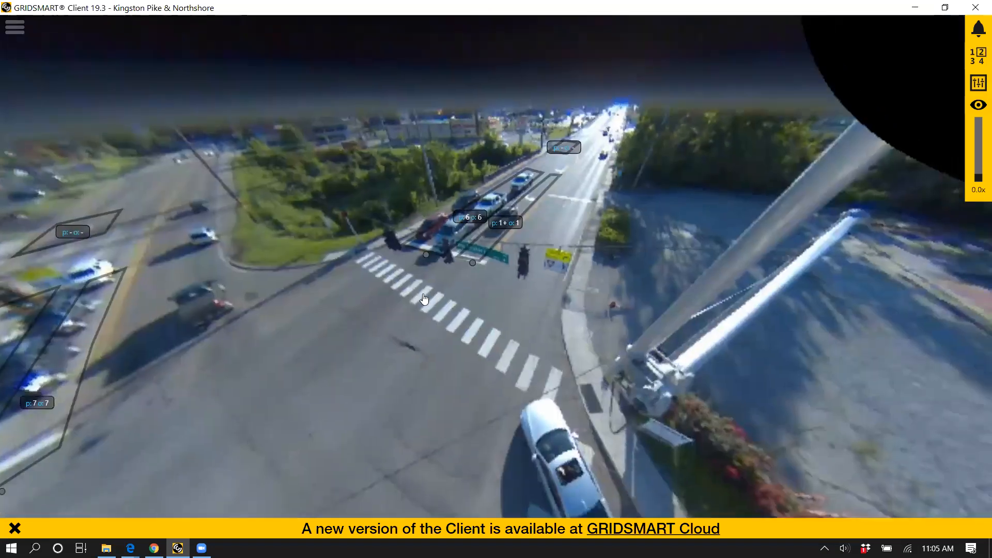
drag(424, 298, 544, 199)
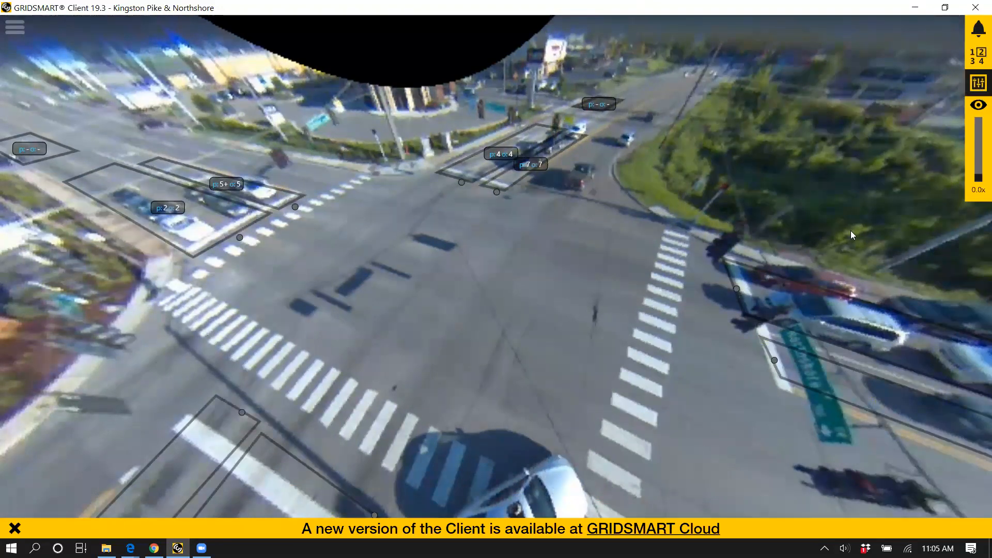
click(575, 309)
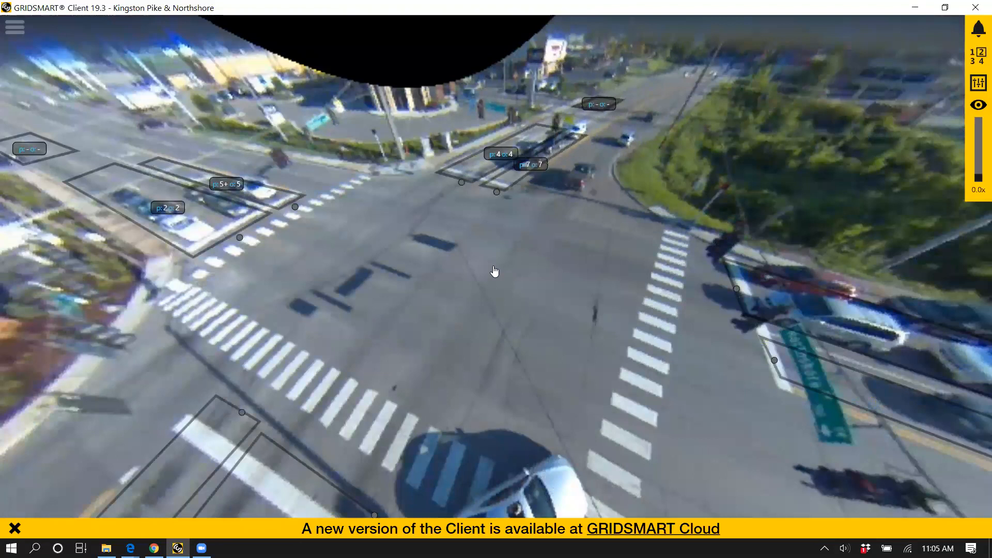
drag(493, 265, 478, 126)
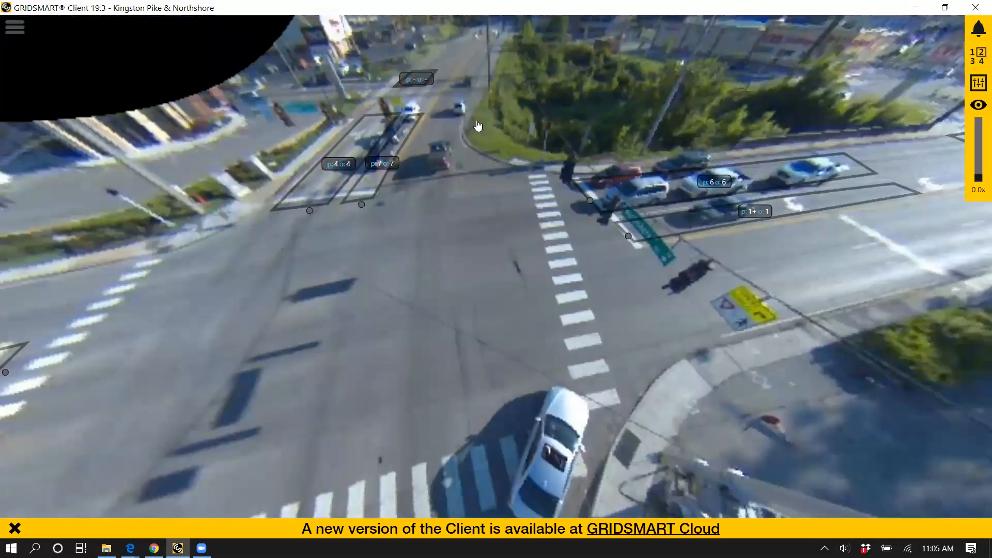
drag(556, 182, 395, 233)
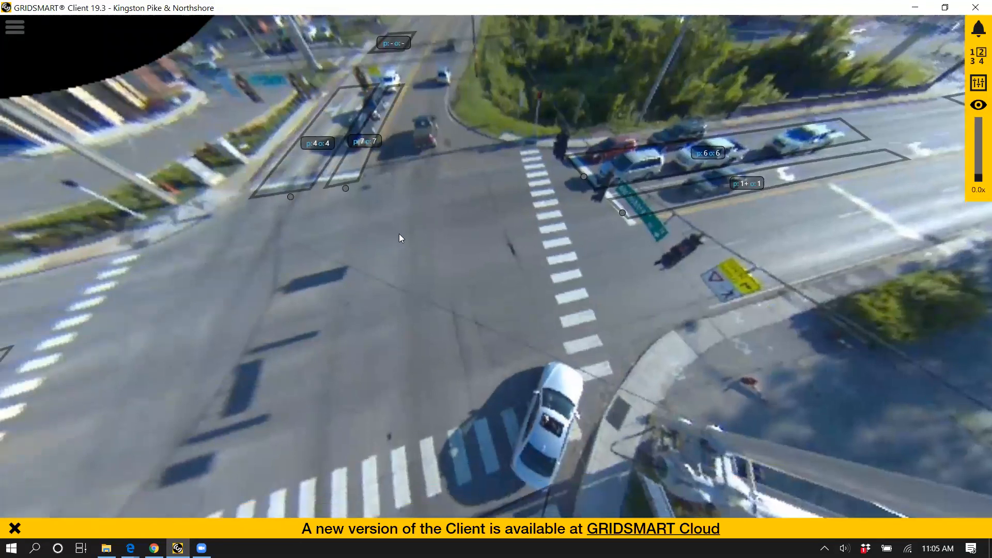
mouse_move(176, 169)
click(978, 107)
Step: Open the site information for Kingston Pike & Northshore and point out the reports and replay functions
mouse_move(42, 34)
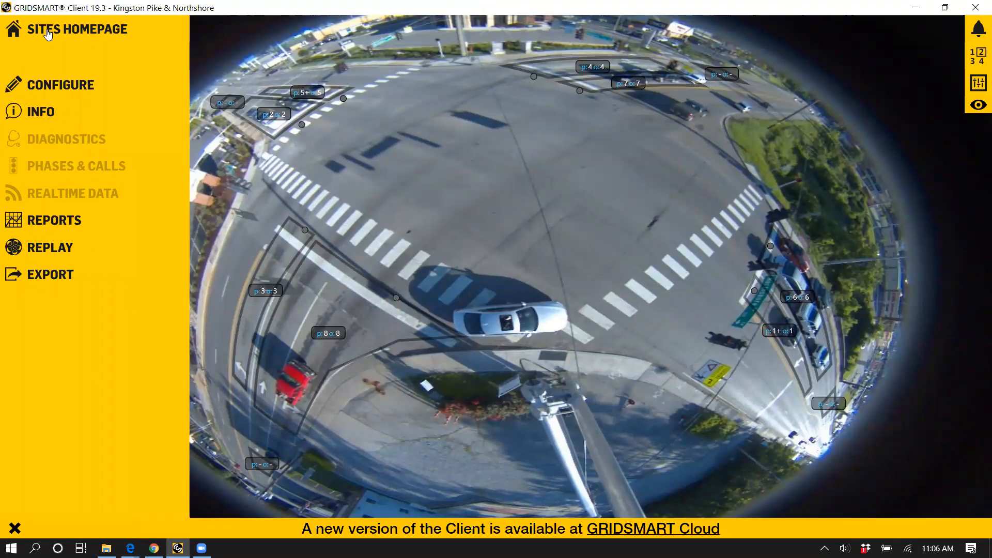
click(60, 97)
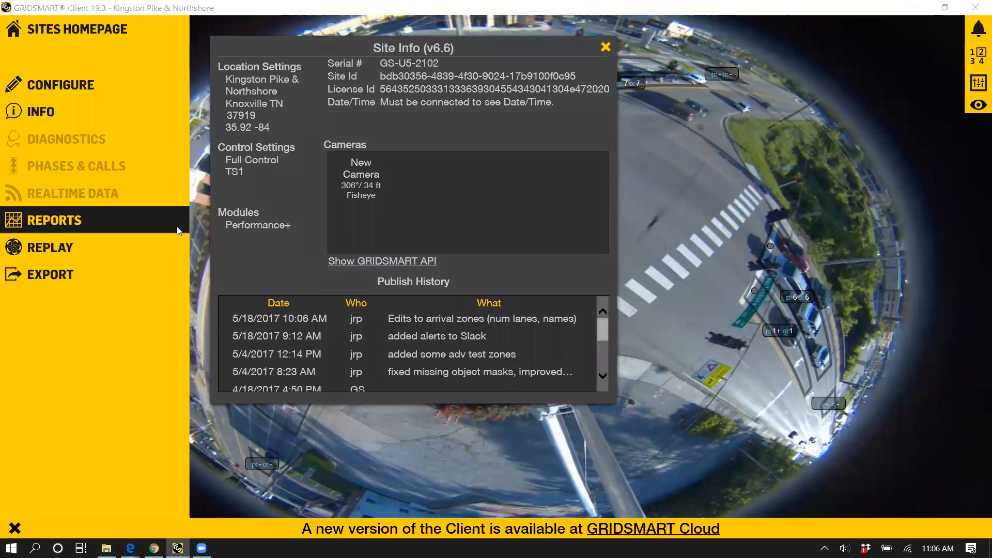
click(155, 248)
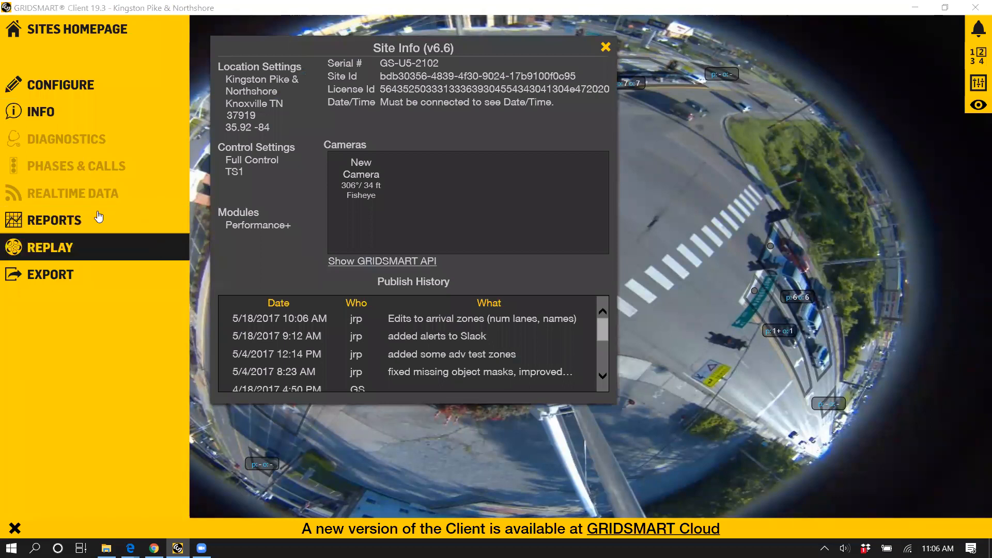
click(137, 217)
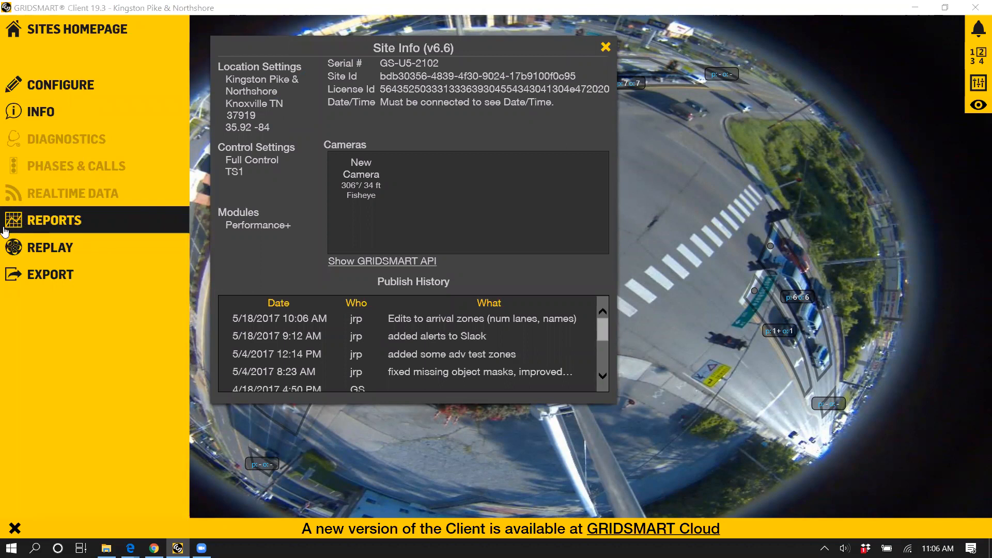
click(70, 241)
click(104, 224)
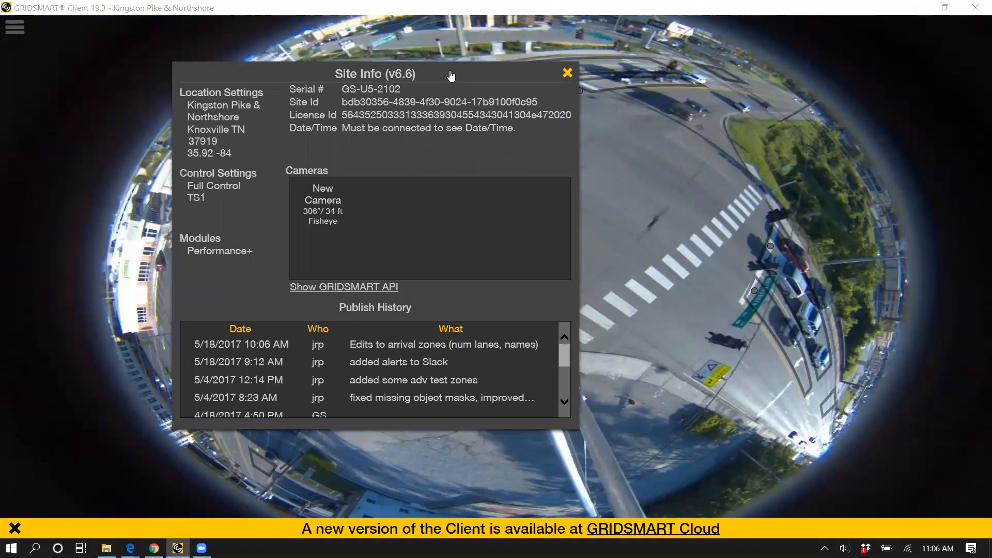
Step: Move the Site Info window to the middle of the camera view and look over its details
drag(499, 73, 564, 81)
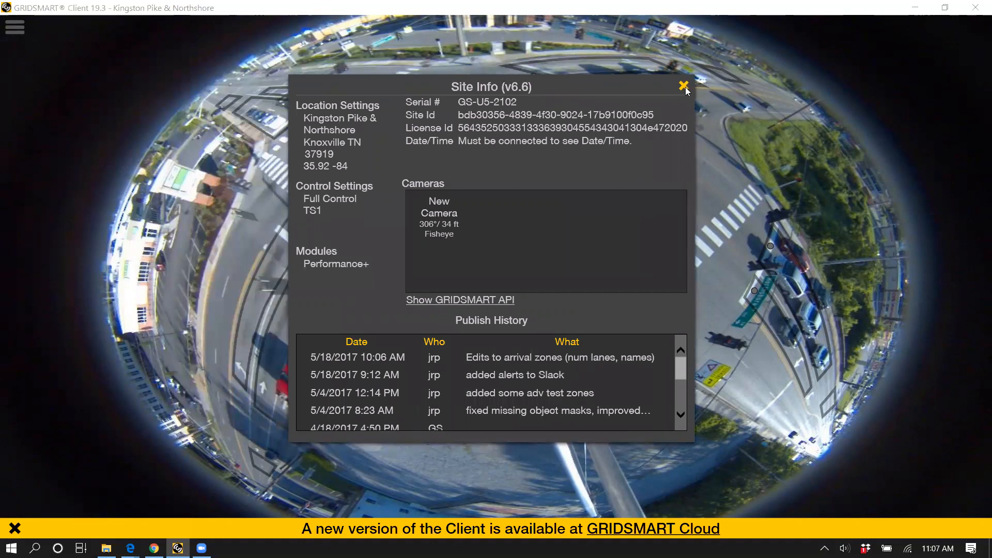
click(5, 34)
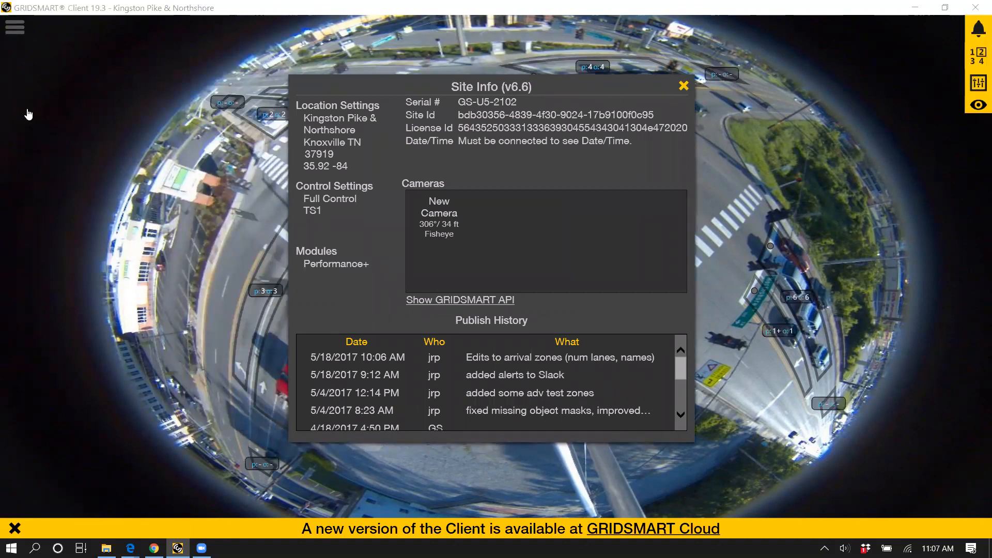
click(457, 89)
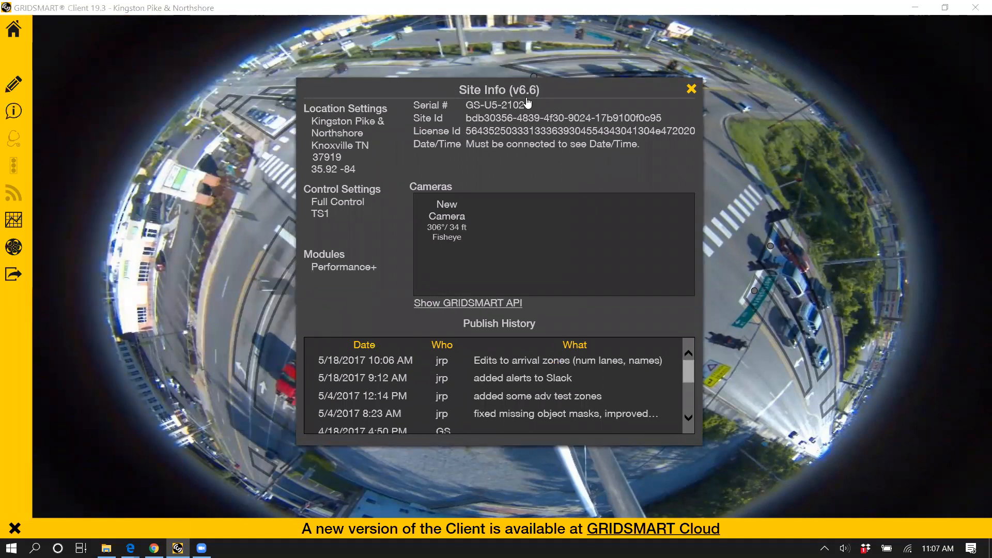
mouse_move(40, 429)
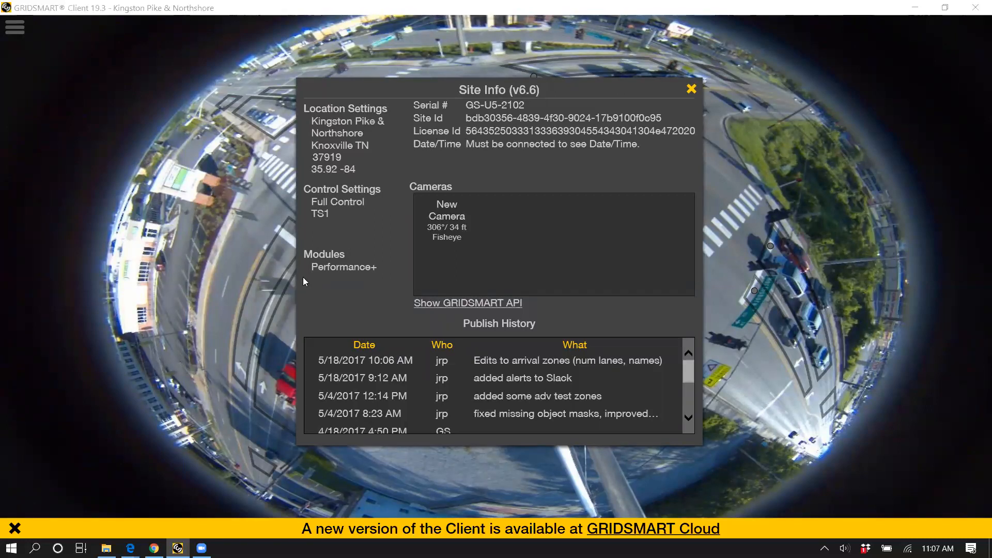
Step: View the site's GRIDSMART API addresses, return to the site information, and minimize the GS2 Processor data sheet
click(434, 305)
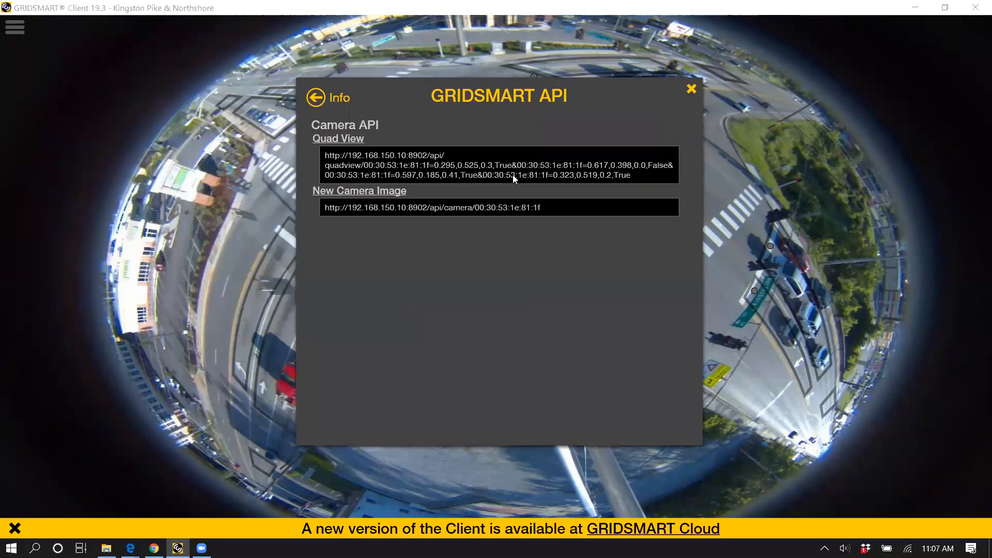
click(316, 97)
scroll(491, 380, down, 3)
scroll(517, 394, up, 3)
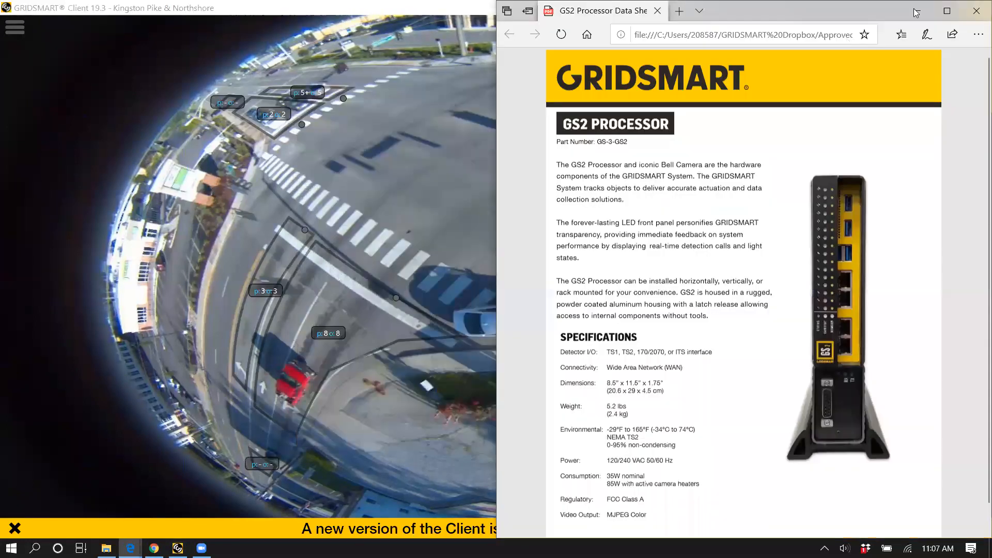
click(917, 11)
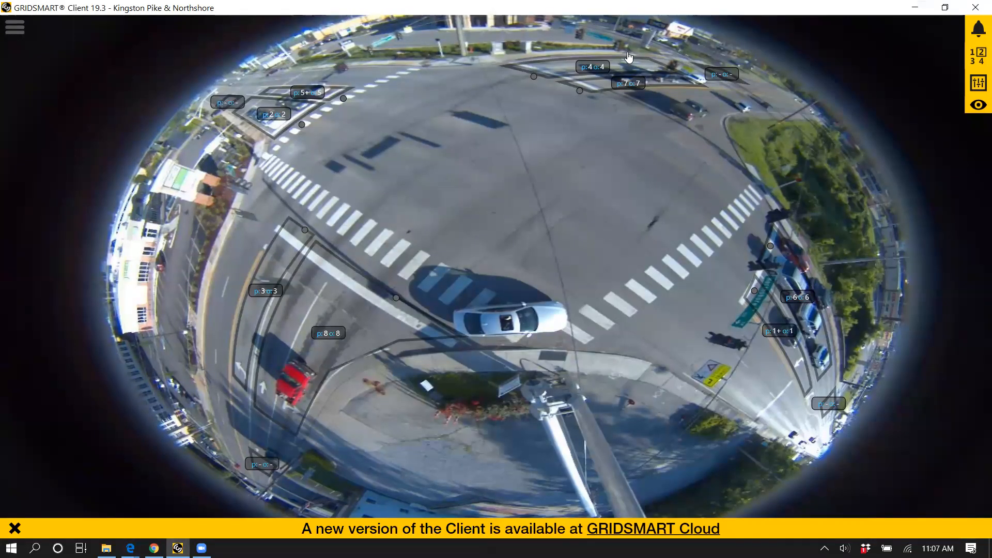
Step: Return to the sites homepage, search for "fac" and open the untitled new-camera site
click(780, 54)
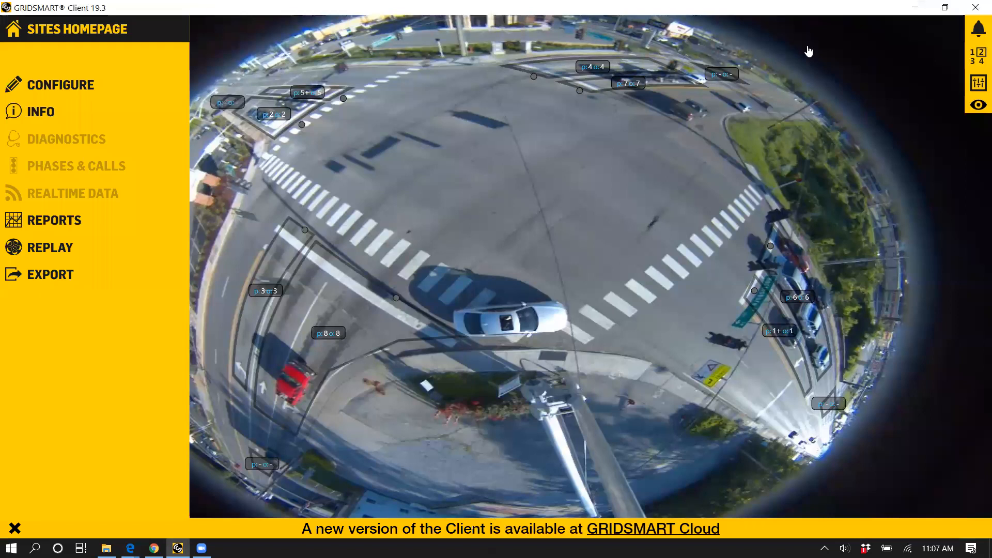
click(121, 30)
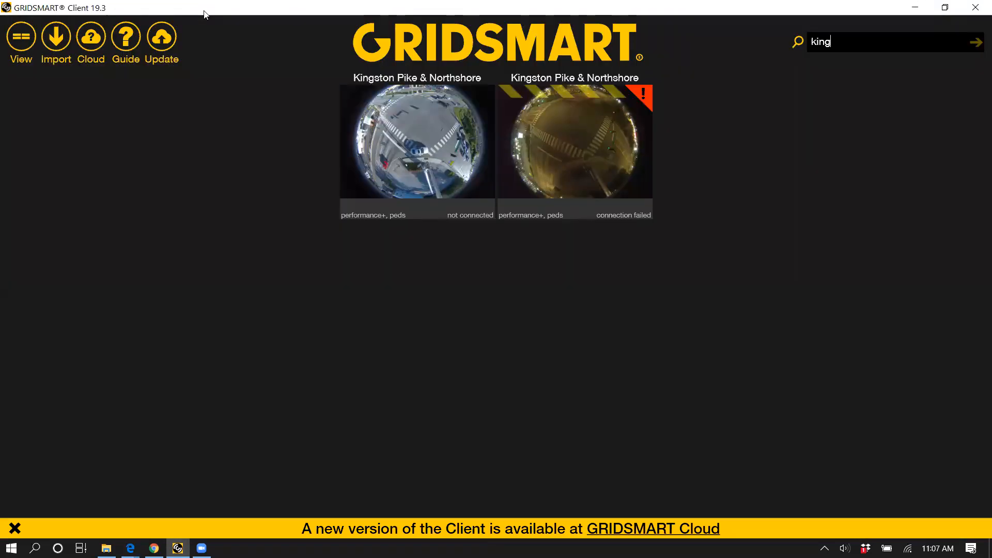
key(ctrl+a)
text(fac)
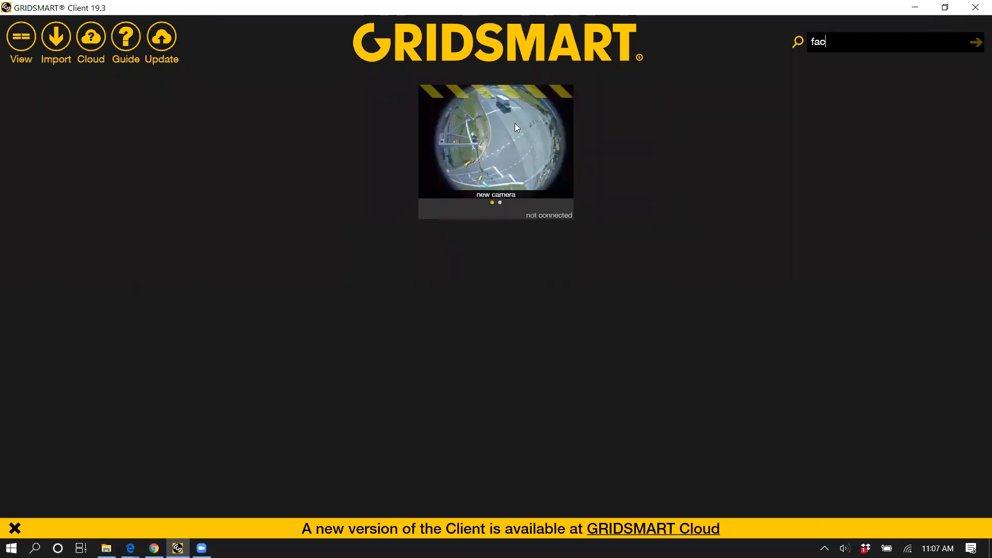
double_click(440, 150)
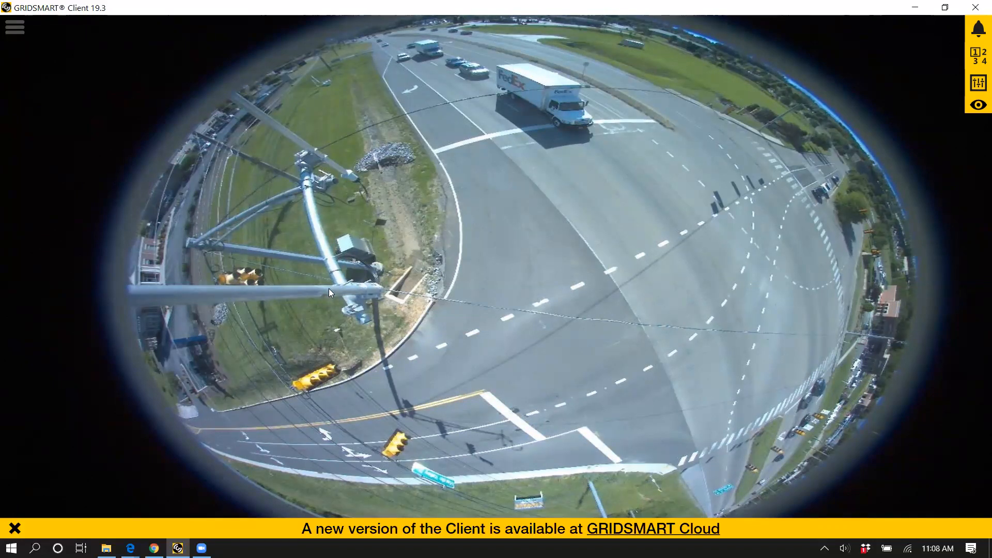
Step: Go back to the sites homepage, clear the search, filter the sites by "fa" and reopen the untitled new-camera site
click(15, 27)
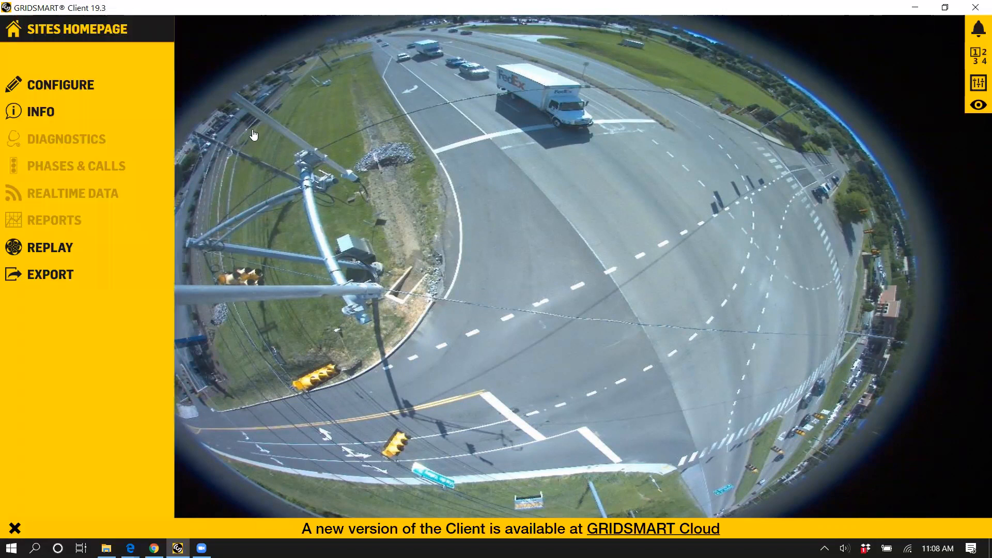
click(114, 31)
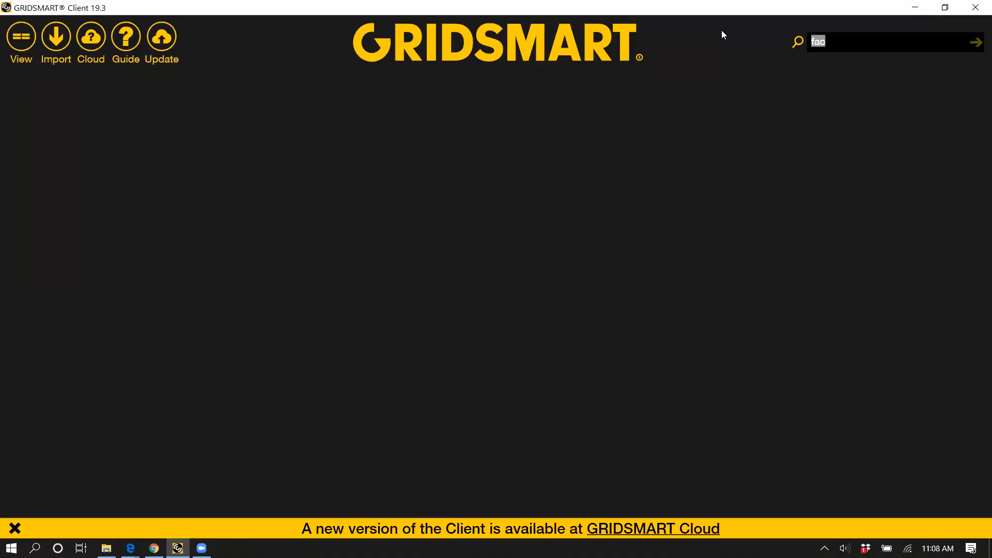
key(BackSpace)
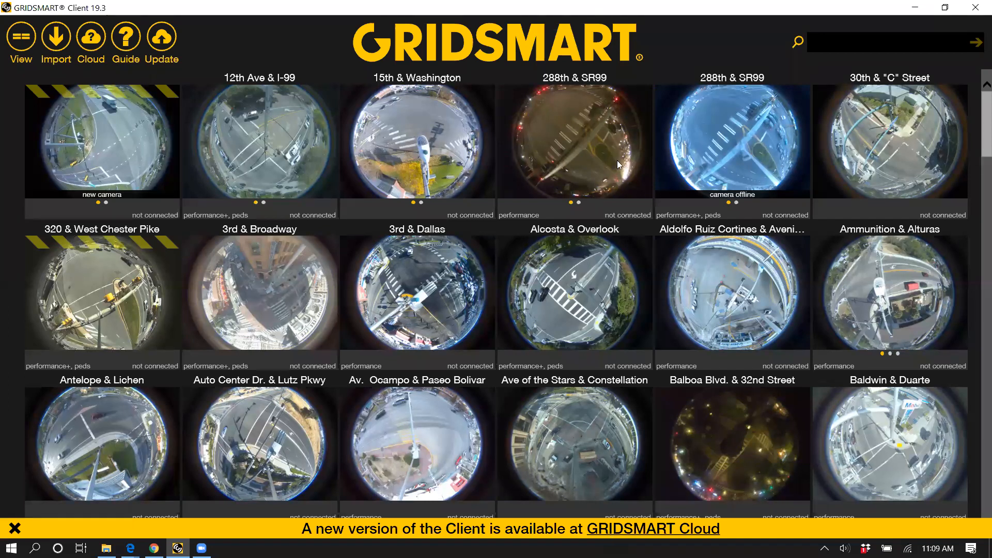
click(819, 39)
text(fa)
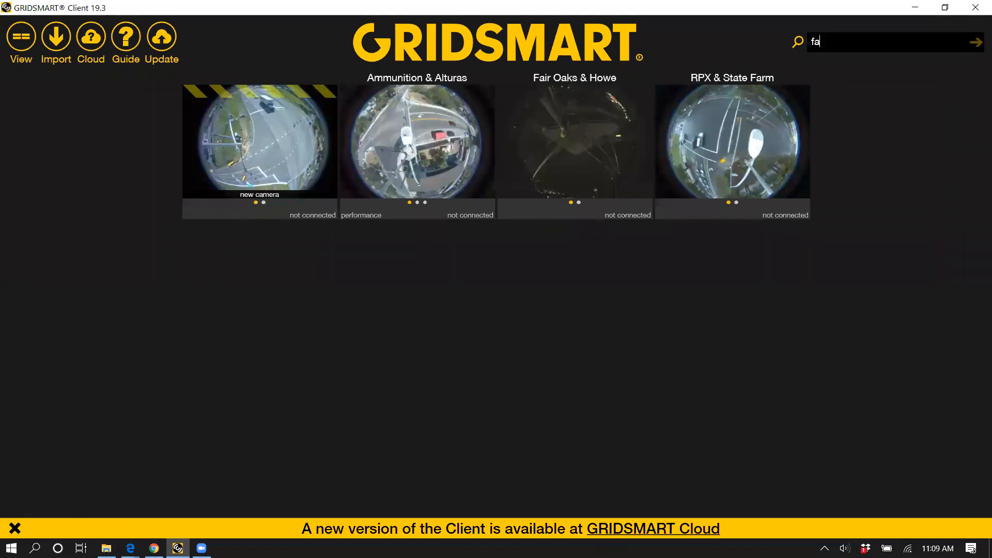
click(309, 193)
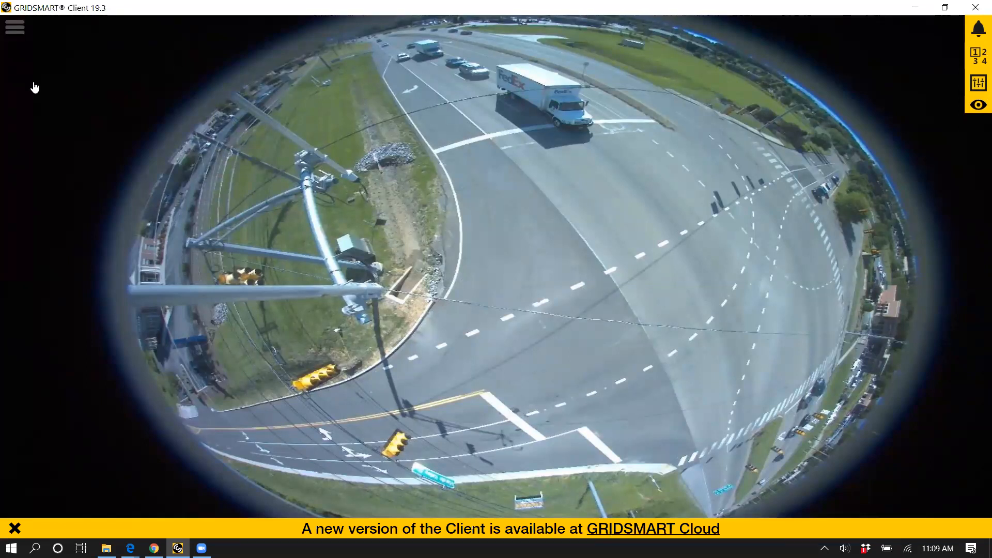
Step: Open the site's configuration, switch to the second unnamed camera and return to the fisheye camera
mouse_move(33, 87)
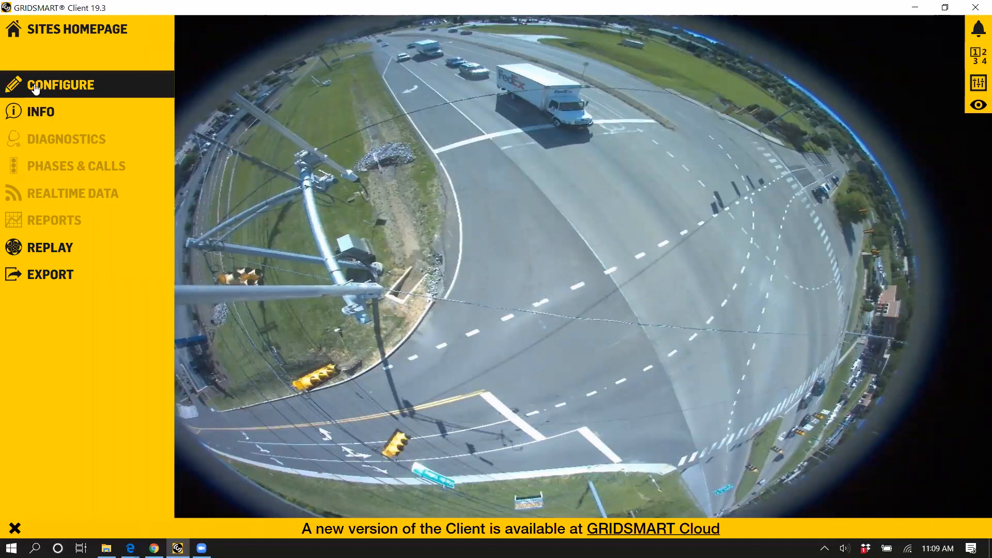
click(35, 89)
click(978, 87)
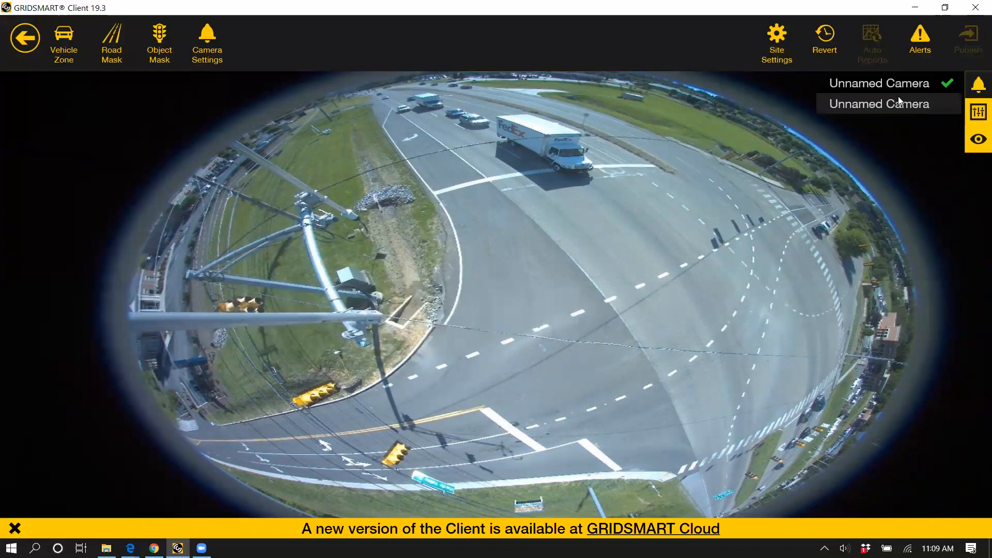
click(898, 96)
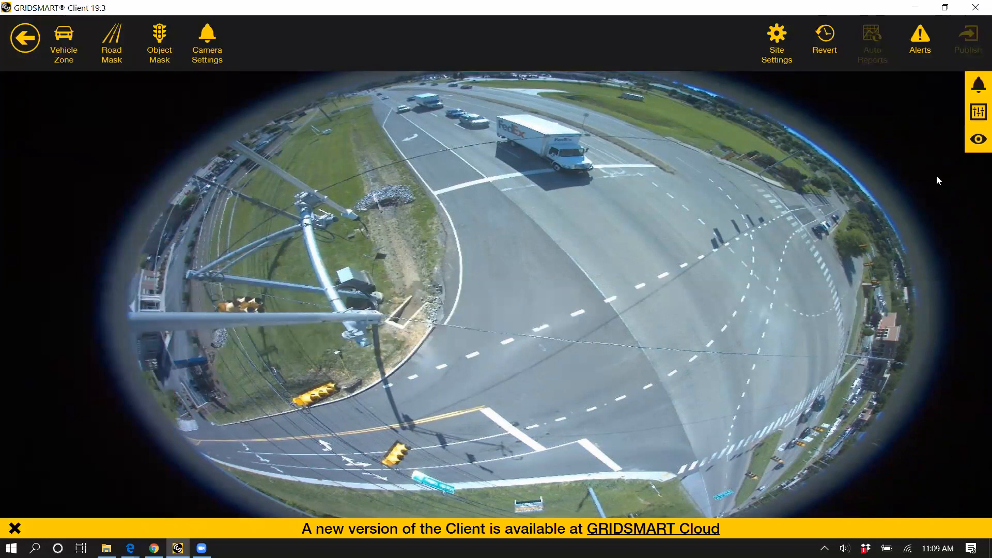
click(979, 86)
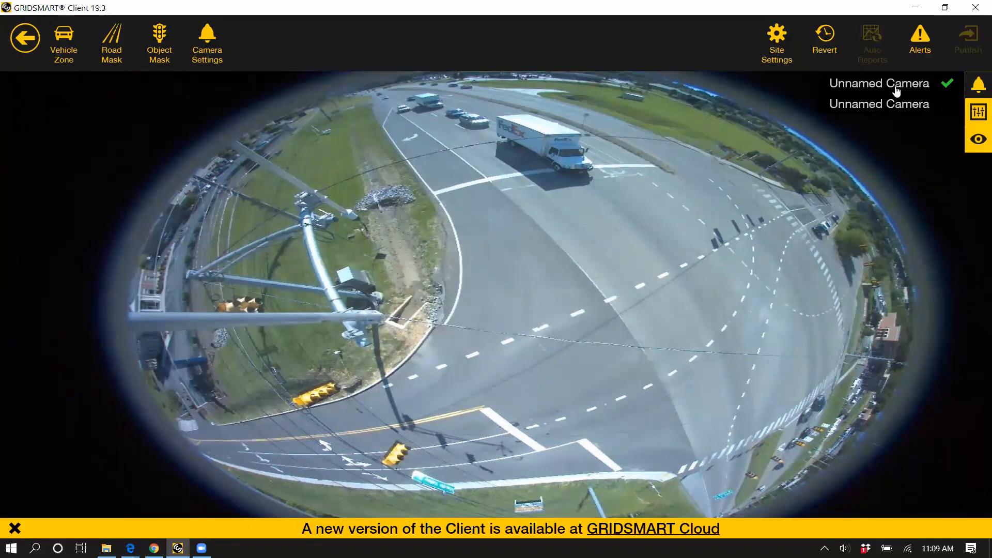
click(946, 99)
click(978, 86)
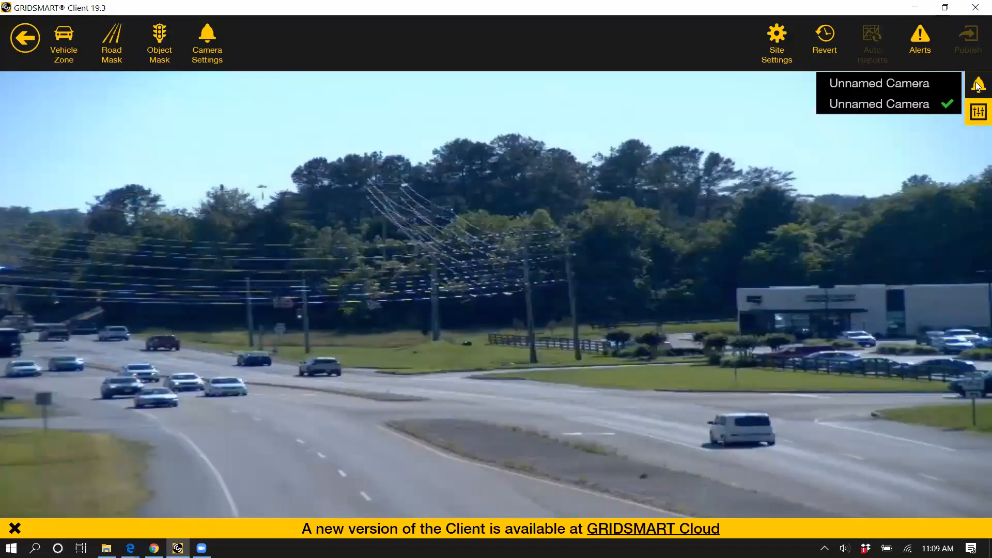
click(878, 83)
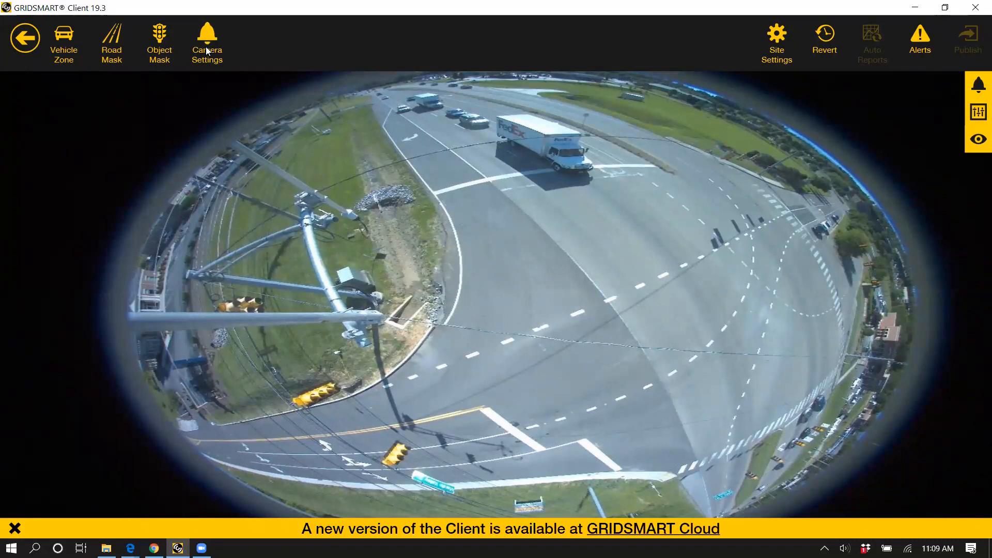
Step: In the site's location settings, set the postal code to 98198, Street 1 to Main St and Street 2 to 1st St
click(770, 66)
text(98)
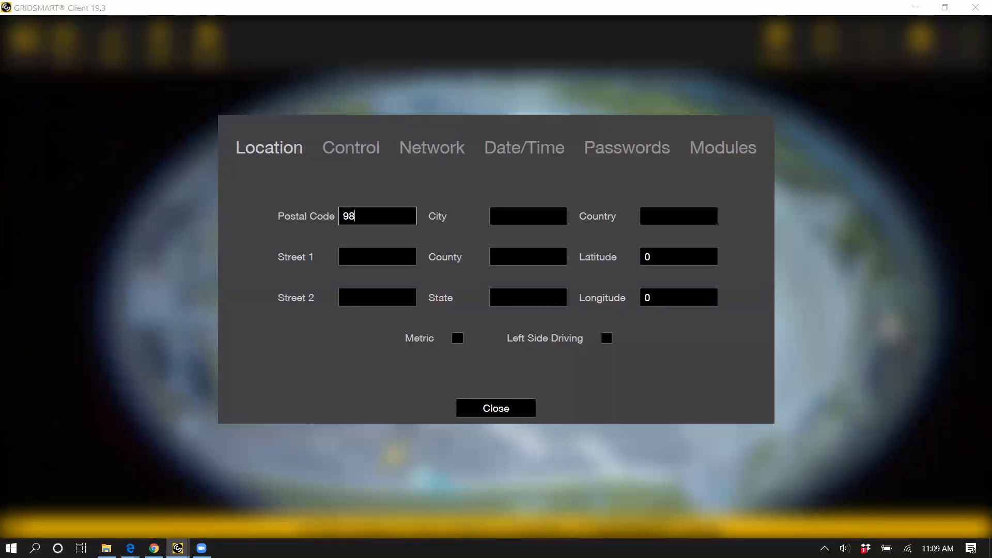
text(198)
click(394, 257)
text(Main St)
key(Tab)
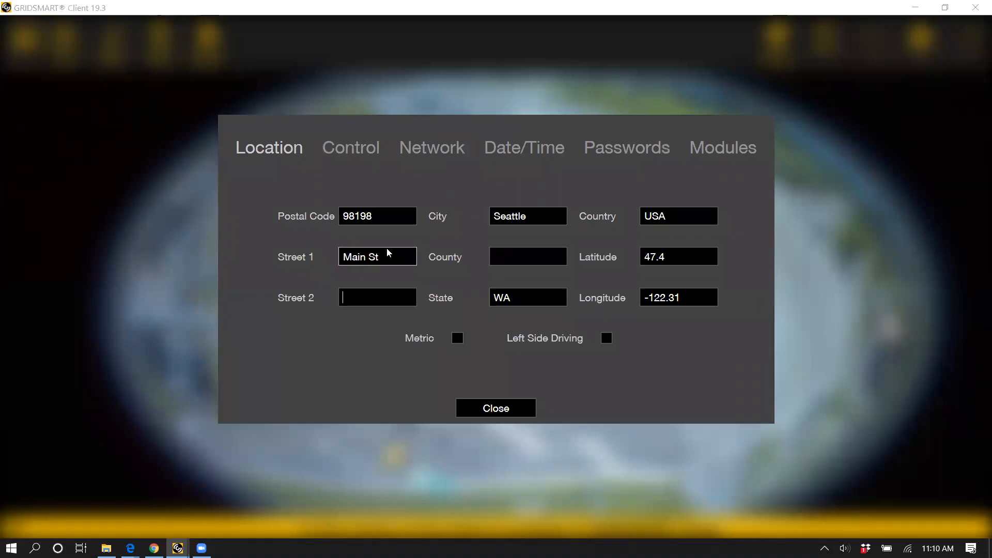
text(1st St)
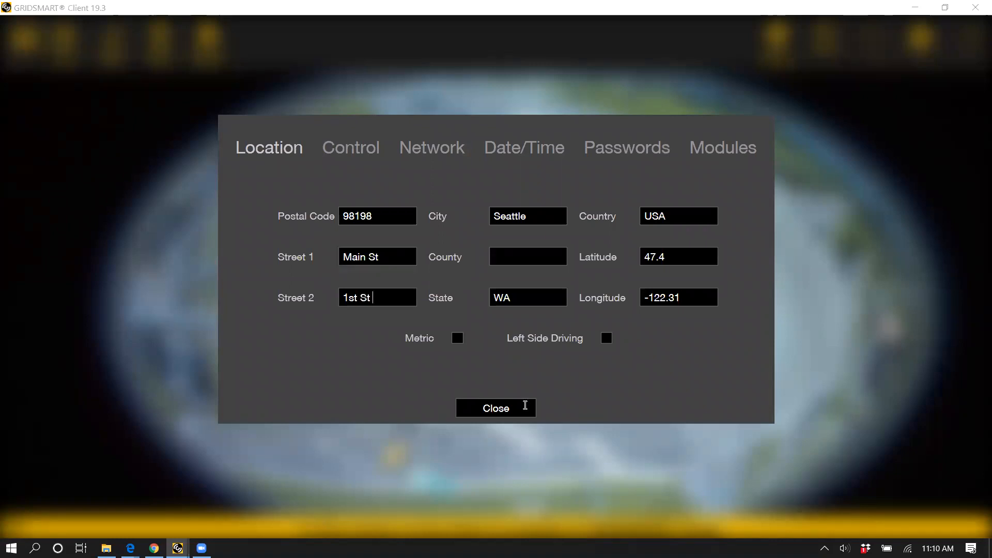
Step: Enter King County as the county in the site's location settings
click(501, 257)
text(King County)
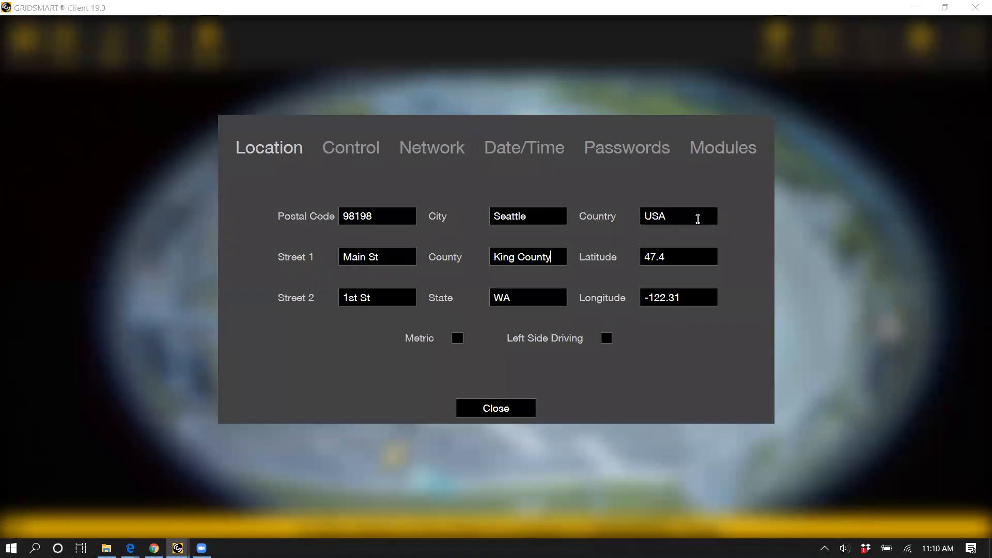
Step: Open the site's control settings, compare the TS1, TS2 and ITS cabinet types, and set the cabinet type to TS2
click(359, 149)
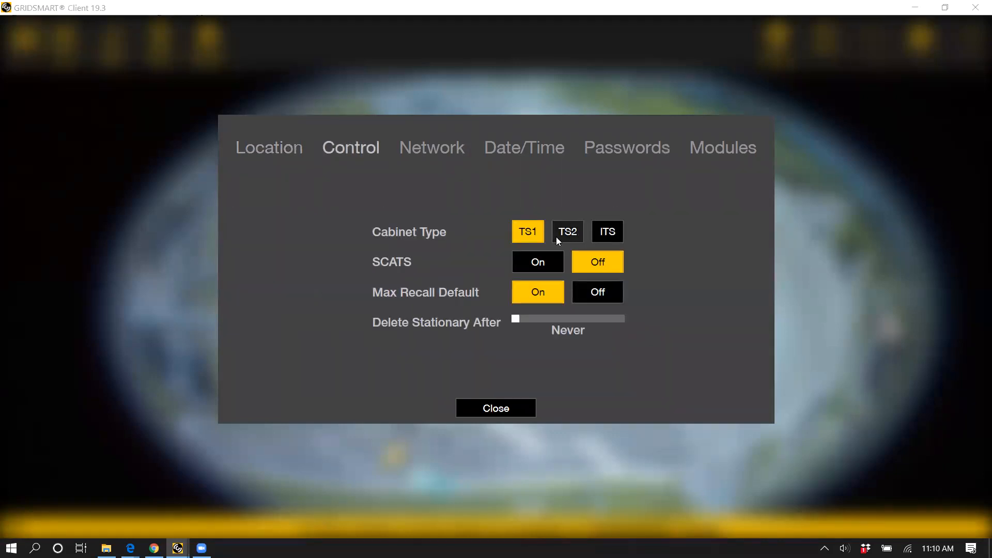
click(567, 236)
click(533, 253)
click(601, 235)
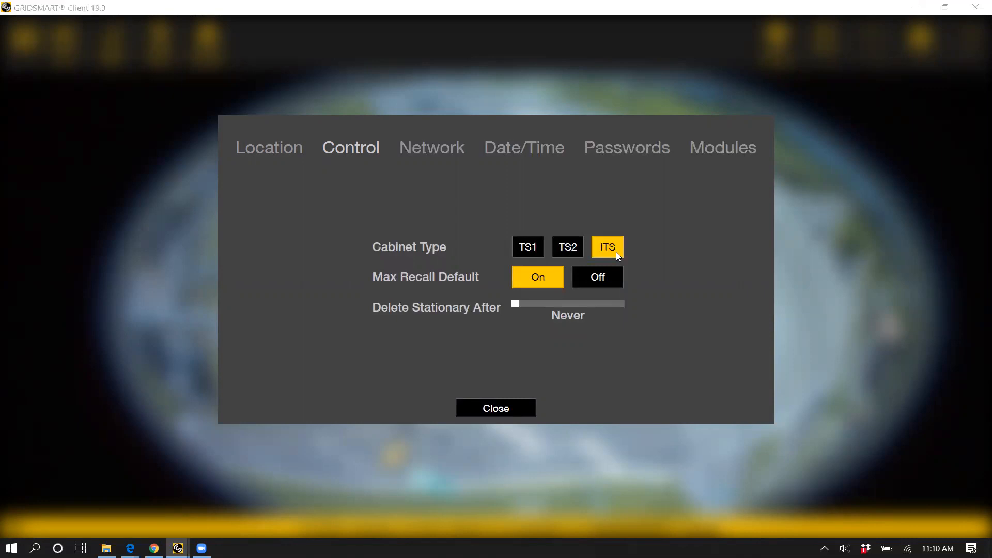
click(568, 251)
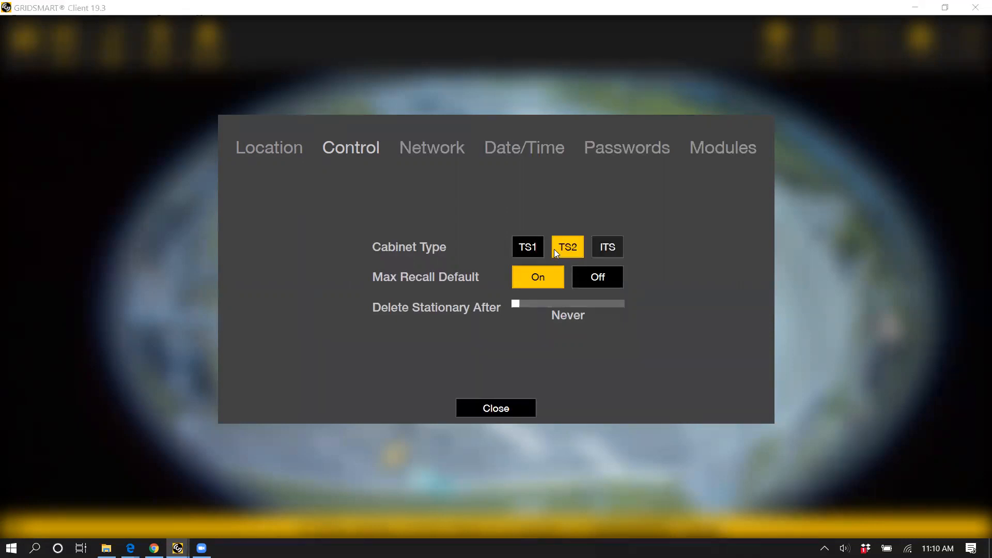
click(527, 247)
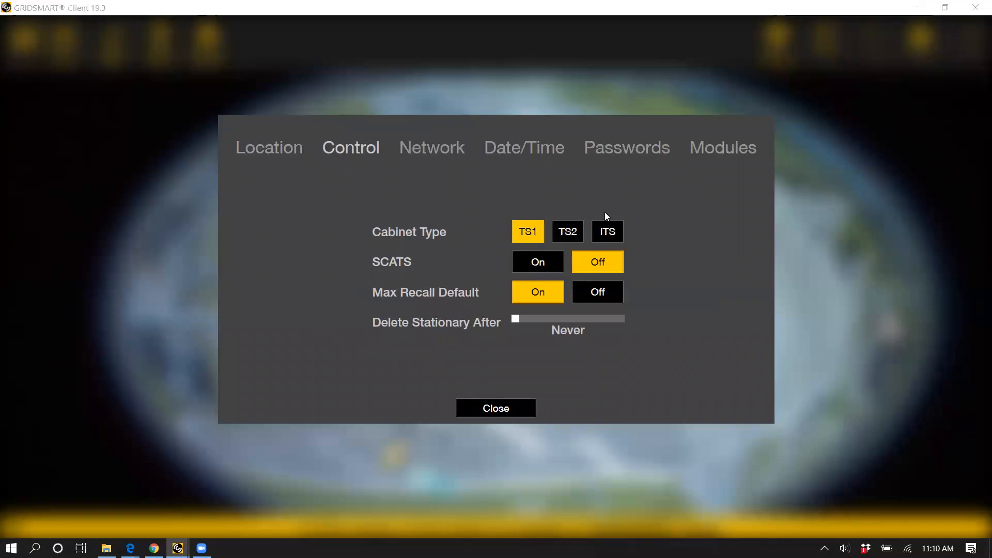
click(581, 236)
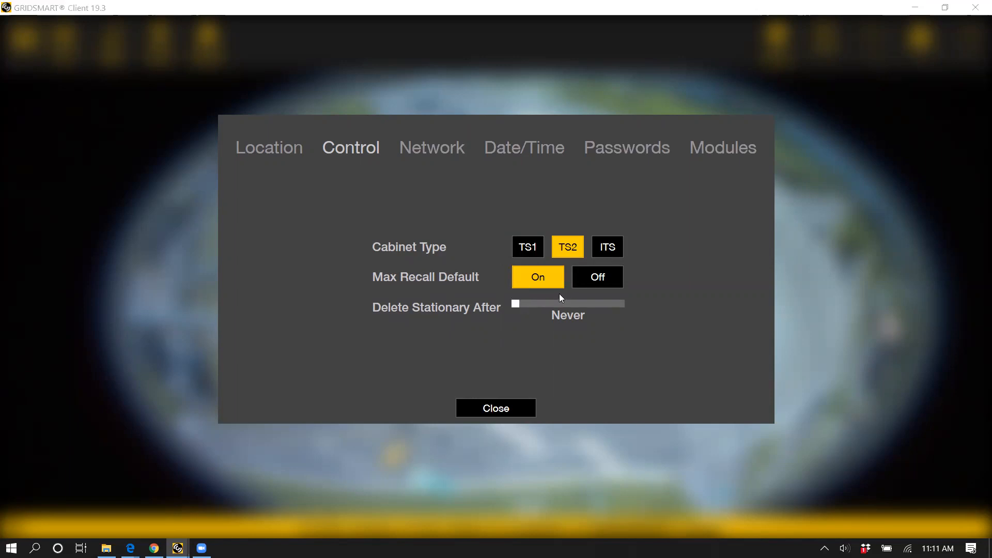
Step: Turn Max Recall Default off and back on, and try a longer Delete Stationary After time before lowering it again
click(604, 281)
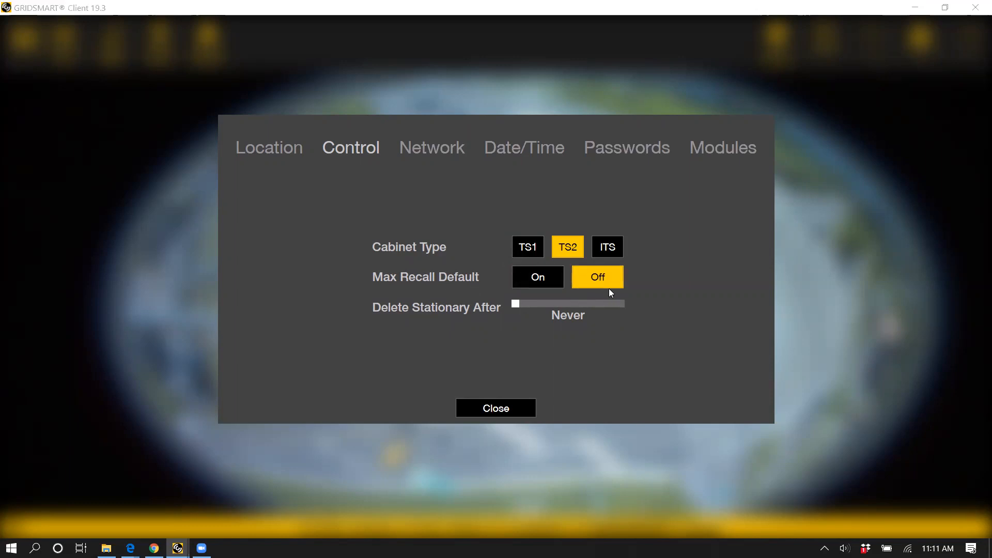
click(539, 282)
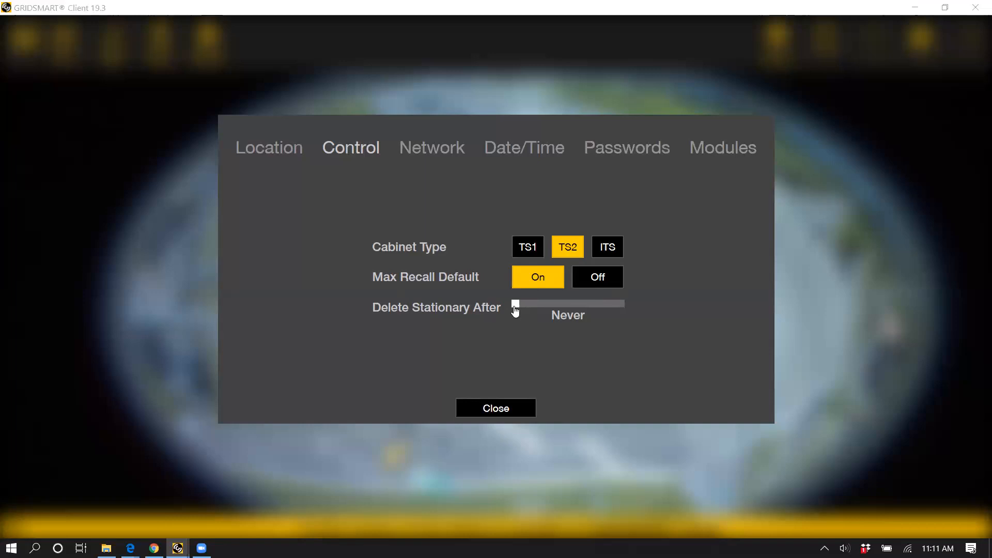
drag(516, 308, 569, 306)
drag(578, 305, 524, 309)
Step: Look at the site's network and date/time settings, and close the site settings
click(412, 148)
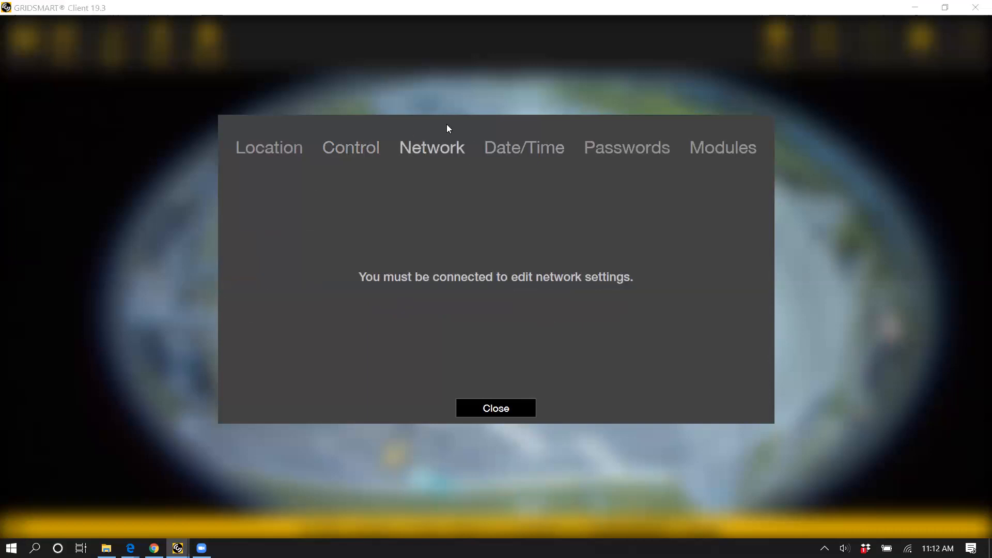
click(519, 150)
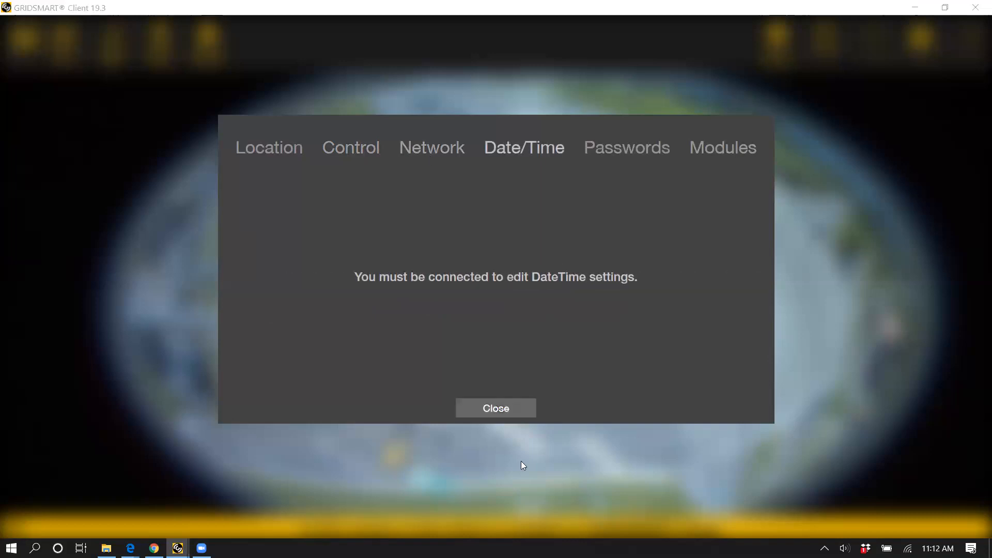
click(502, 411)
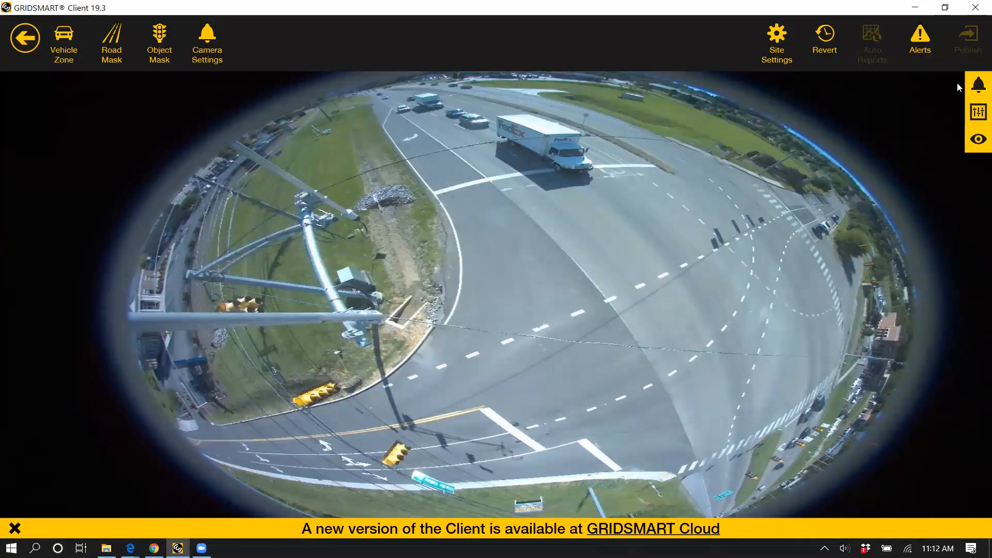
Step: Reopen the site settings, highlight the postal code in the location settings, and close them
click(776, 41)
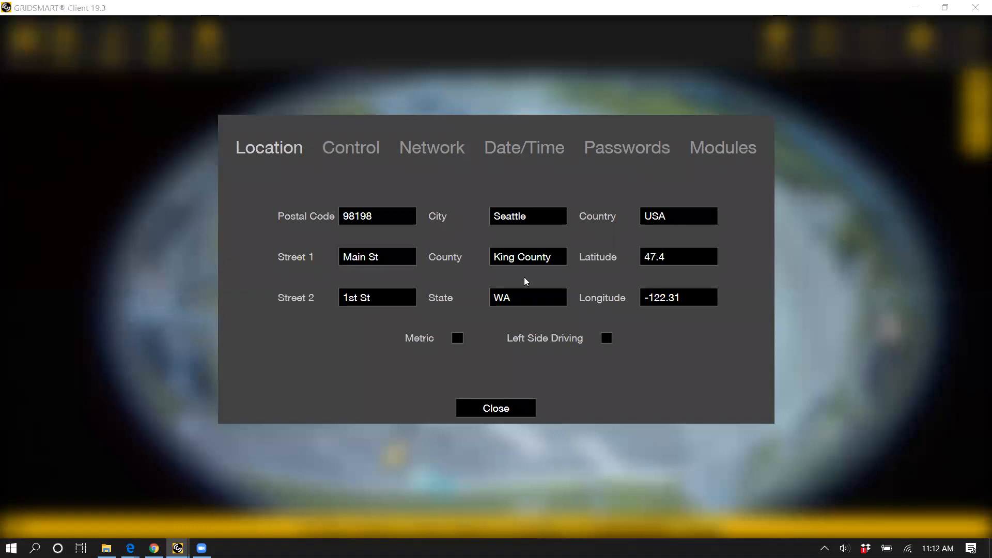
double_click(354, 220)
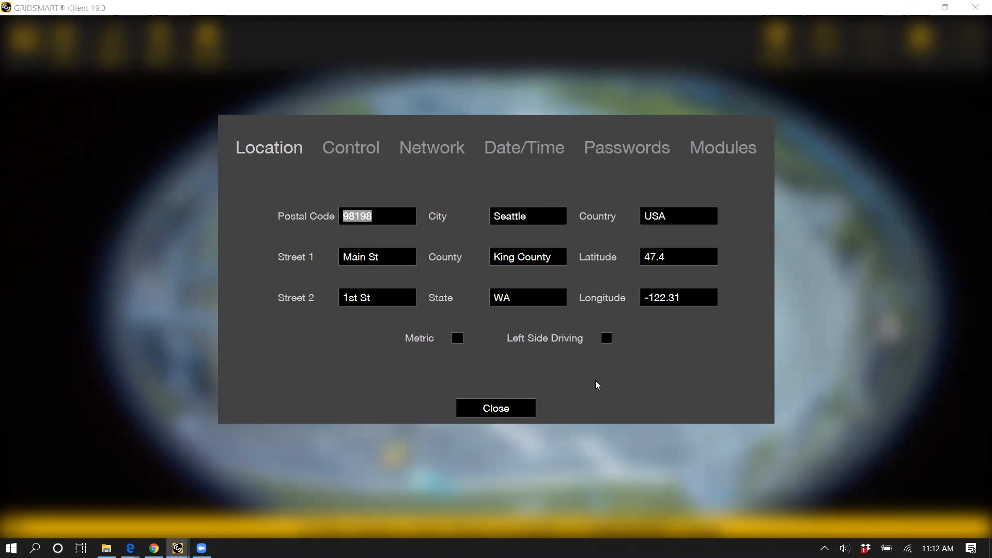
click(515, 412)
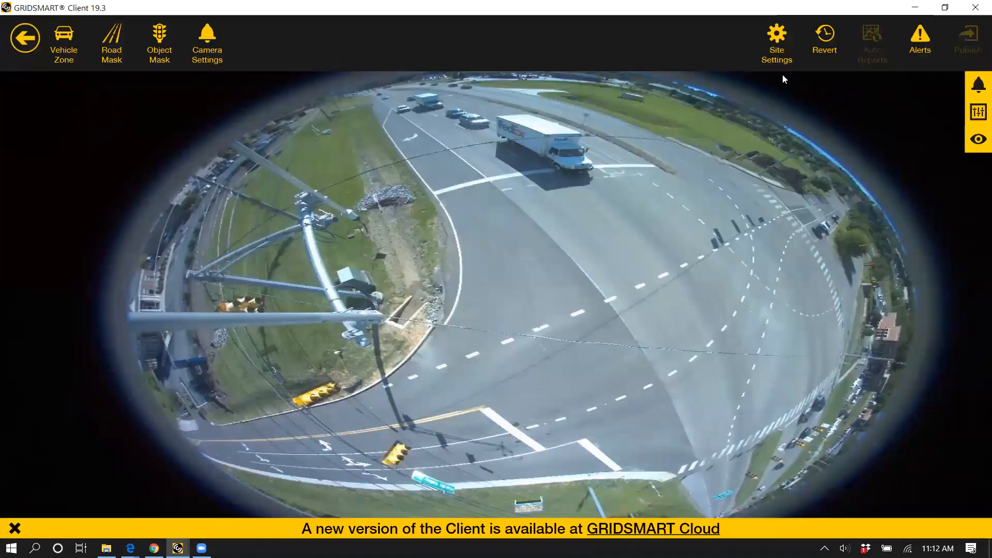
Step: Open the site settings, look at the date/time settings, and close them
click(770, 67)
click(525, 147)
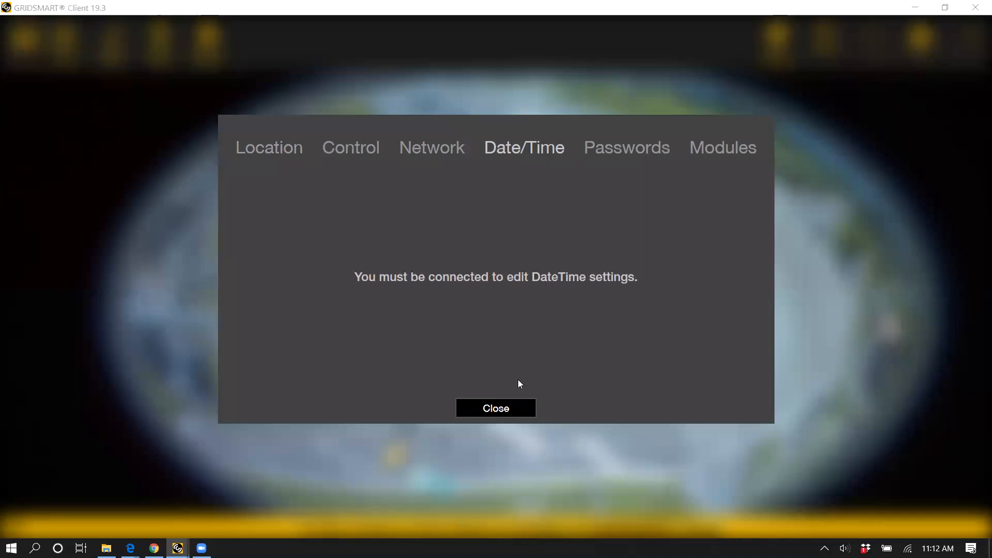
click(531, 411)
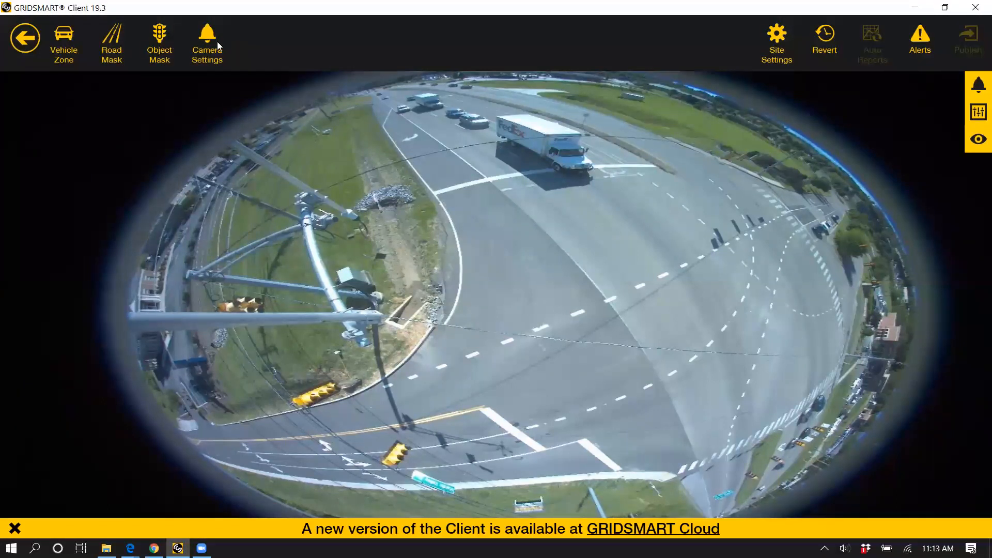
Step: Open the settings of the displayed unnamed camera and rename it "NW Corner Bell"
click(975, 85)
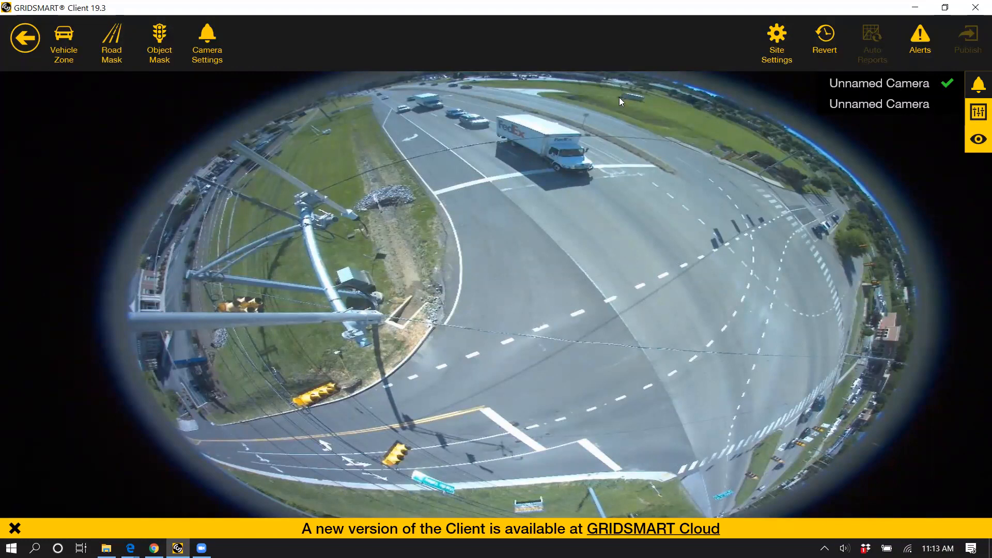
click(218, 70)
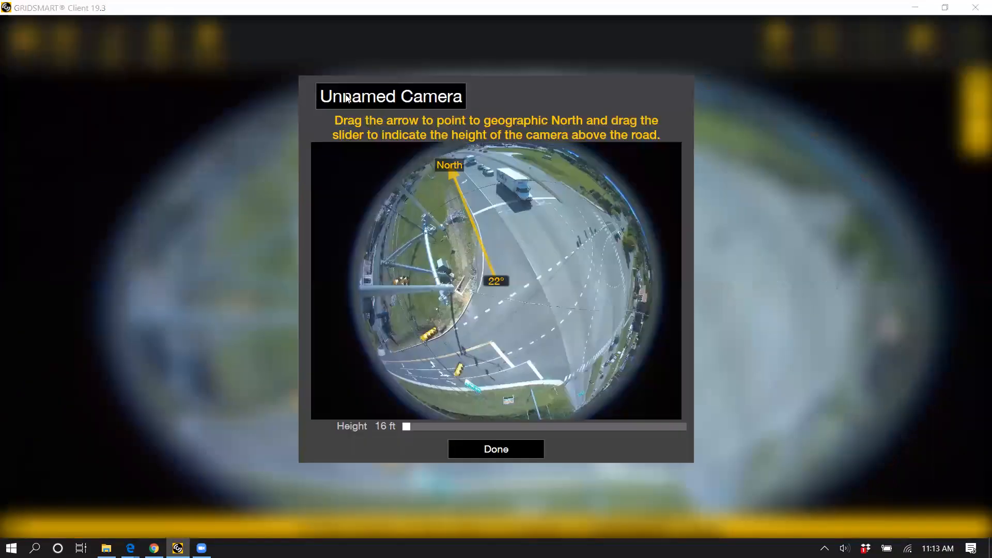
click(492, 457)
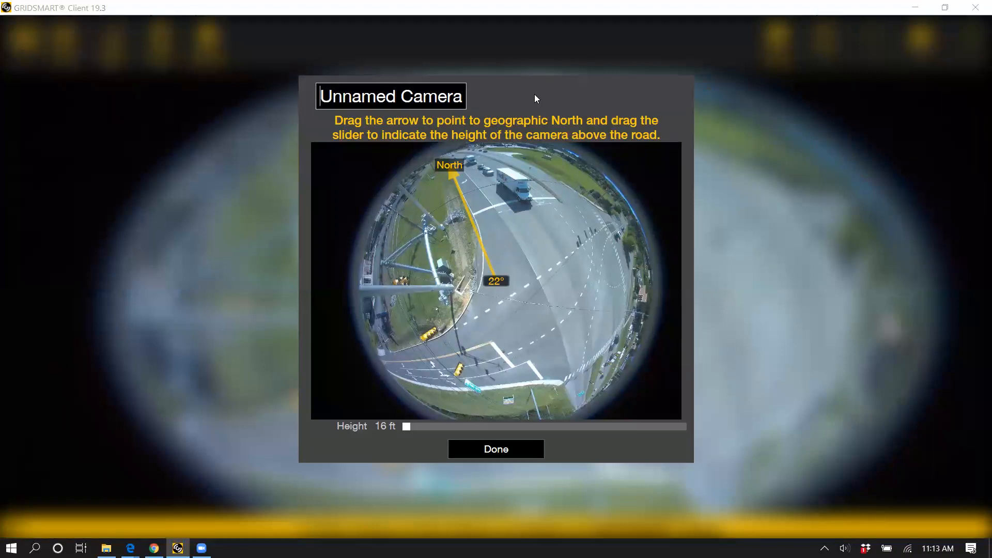
drag(326, 98, 515, 78)
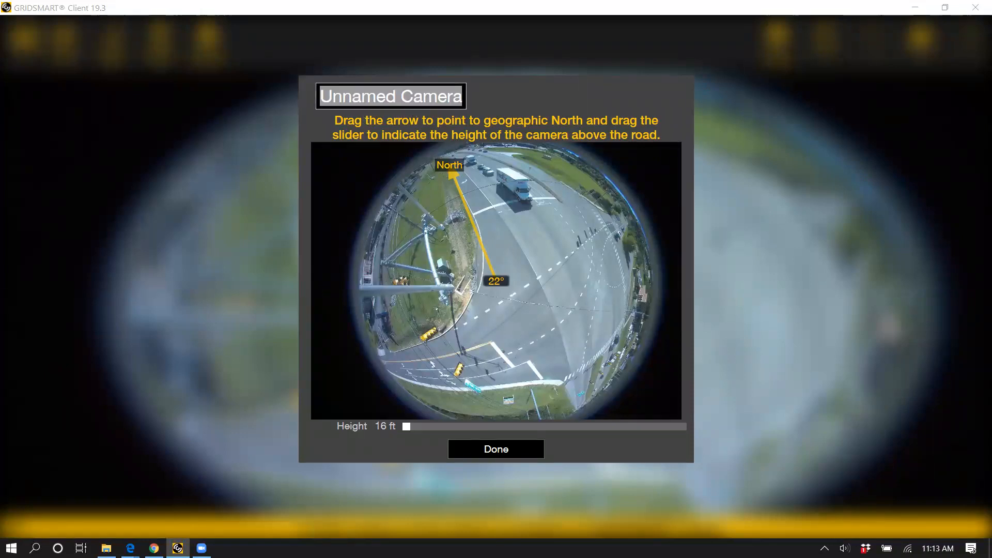
text(NW Corner)
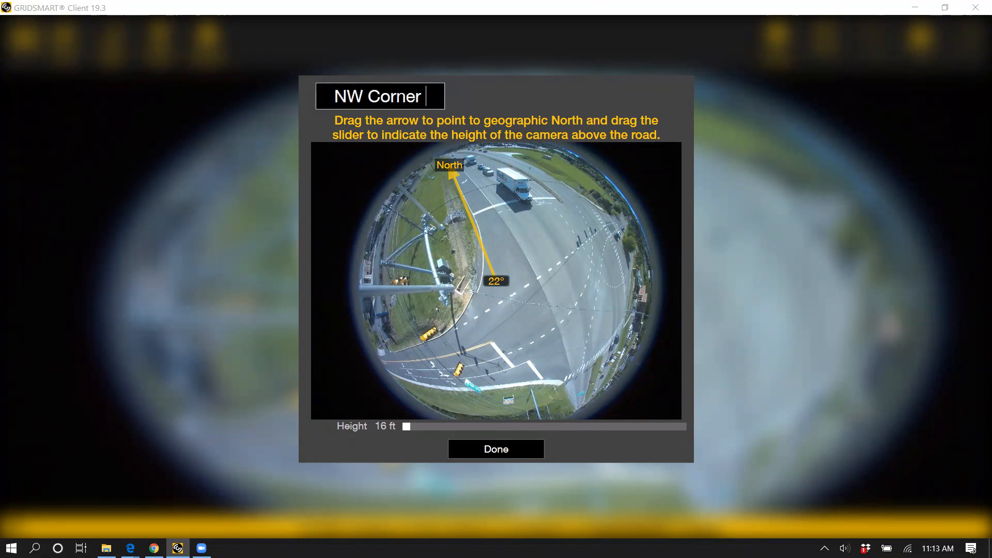
text( Bell)
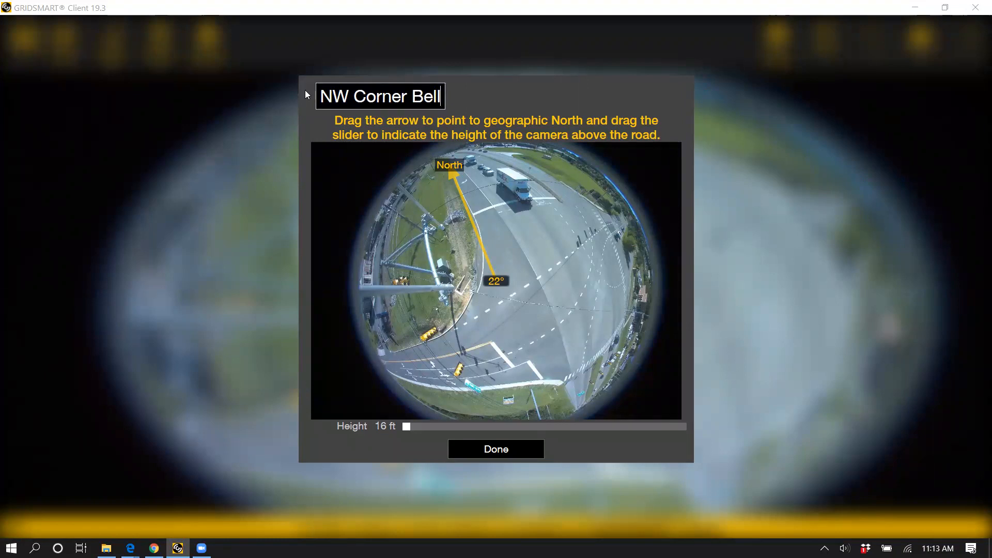
drag(322, 96, 460, 136)
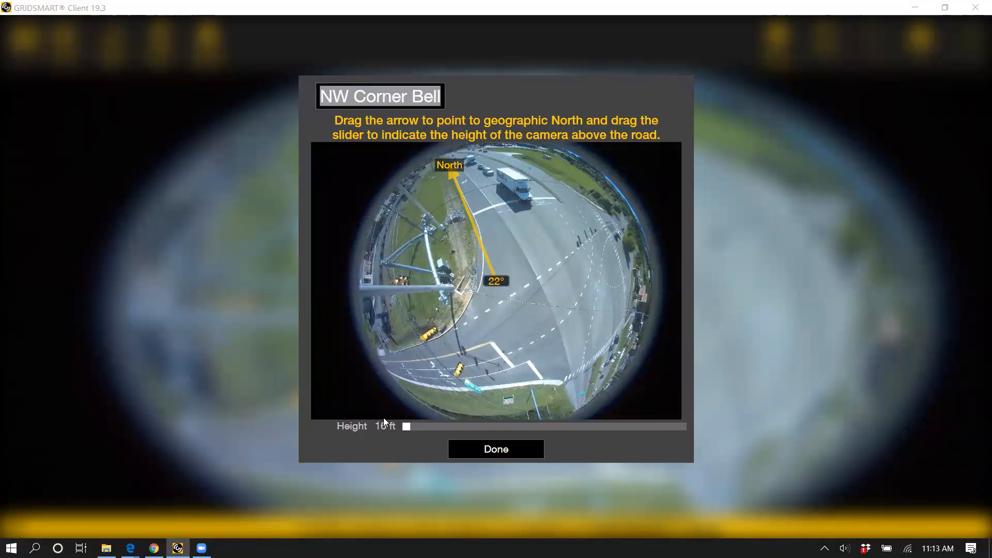
Step: Set the camera's north arrow to 23° and its height above the road to 35 ft, and save the camera settings
mouse_move(453, 176)
mouse_down()
mouse_move(510, 174)
mouse_move(572, 196)
mouse_move(470, 164)
mouse_move(449, 174)
mouse_move(437, 167)
mouse_up()
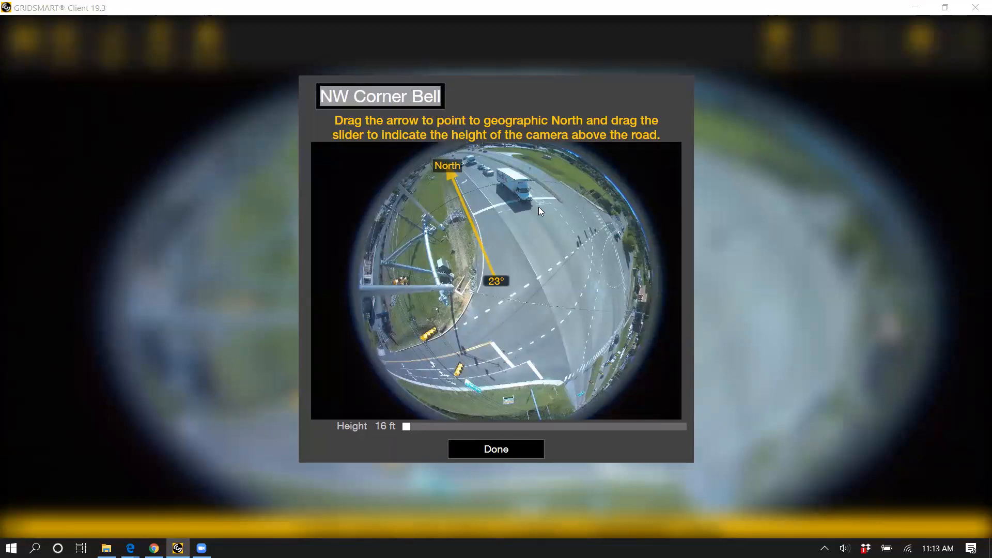
drag(441, 165, 438, 164)
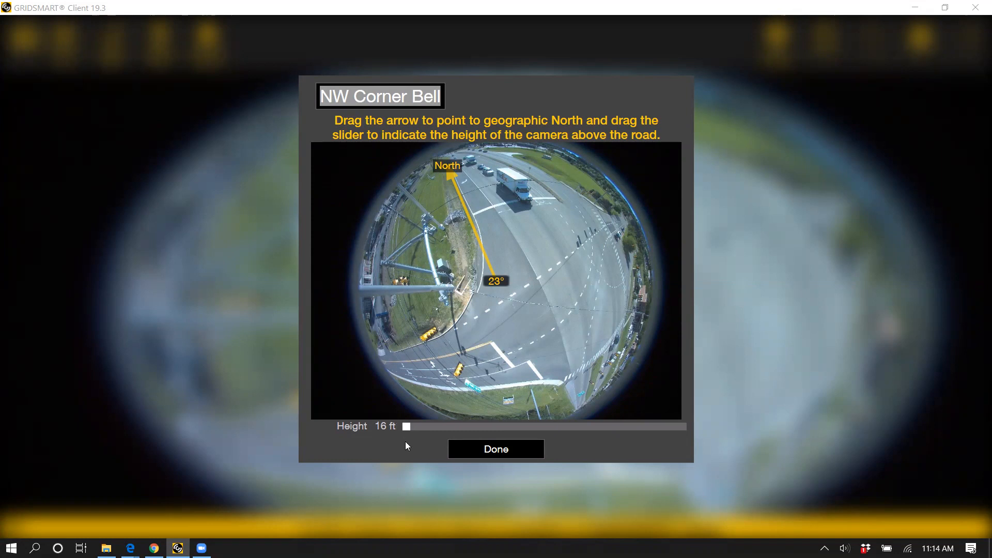
drag(406, 433, 411, 434)
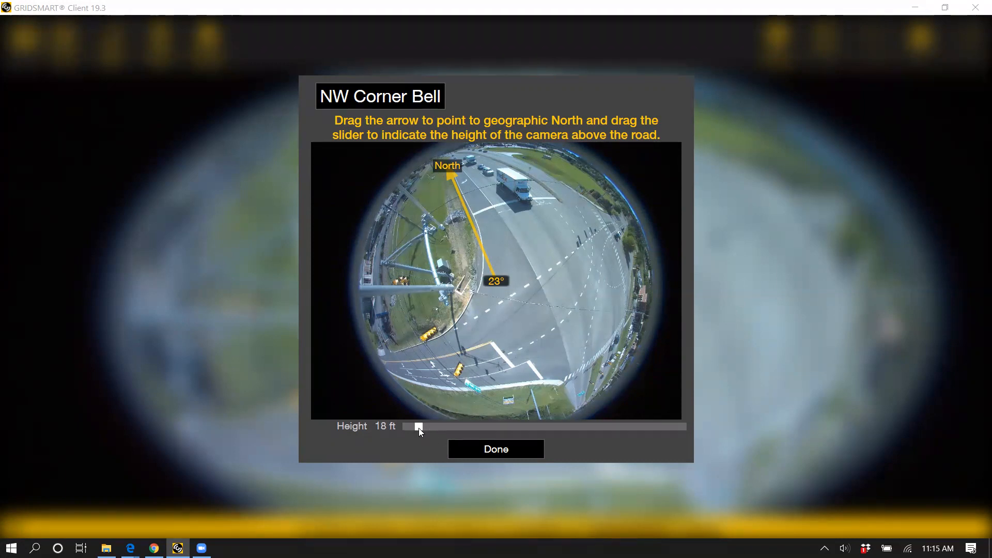
click(450, 428)
drag(489, 433, 398, 437)
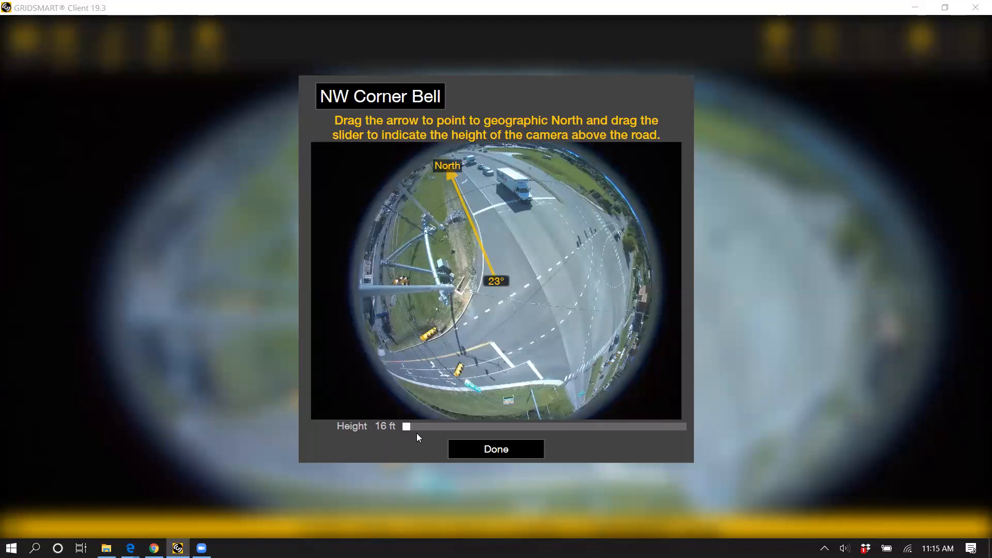
drag(419, 431, 527, 430)
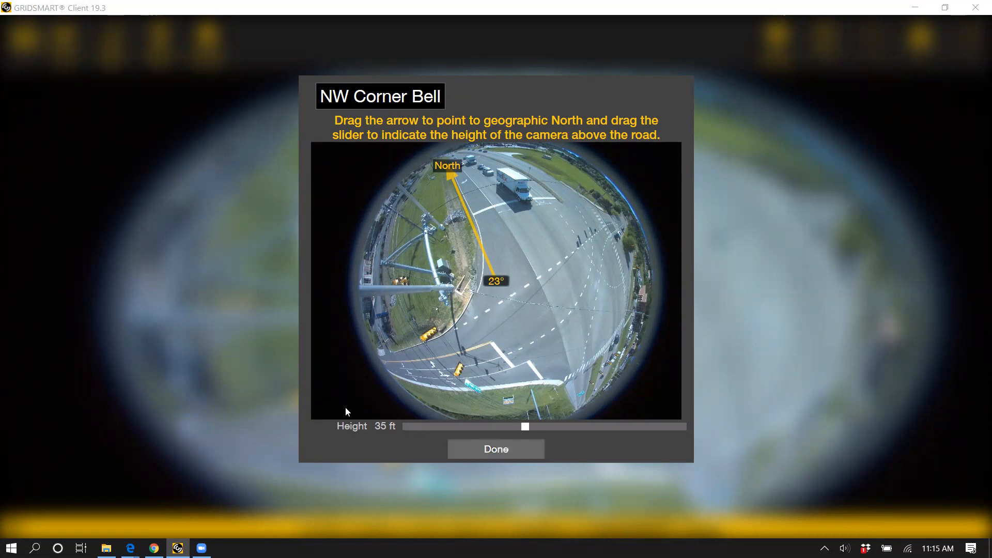
click(479, 454)
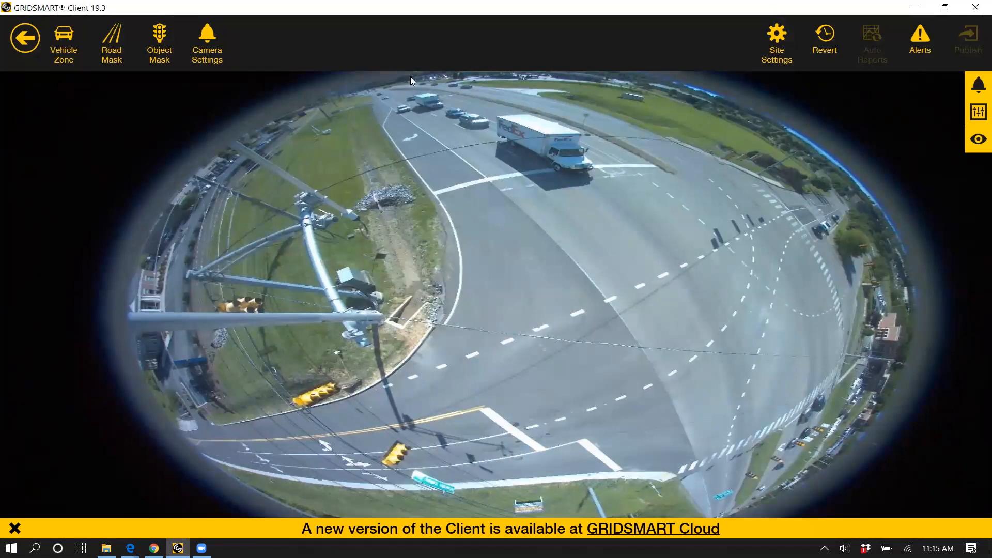
Step: Show the site's camera list to check the camera names, and close it
click(979, 86)
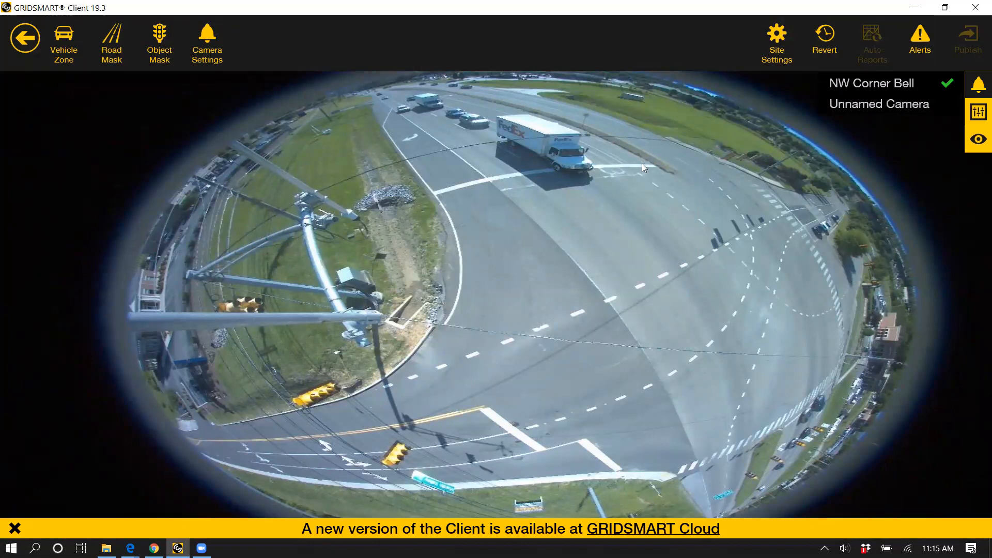
click(979, 114)
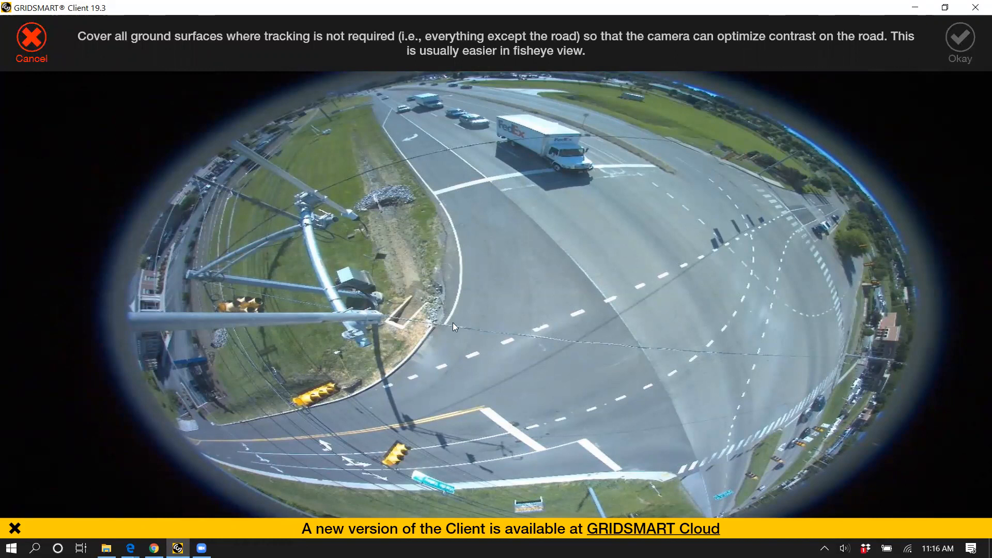
Step: Draw a road mask over the grassy corner with the signal mast, following the curb and the outer rim of the fisheye image
click(32, 38)
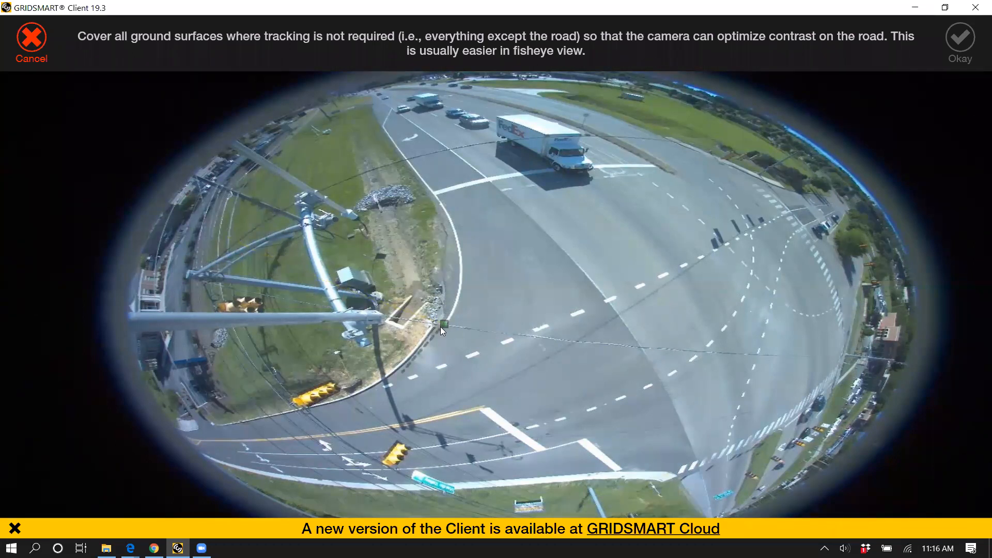
click(399, 373)
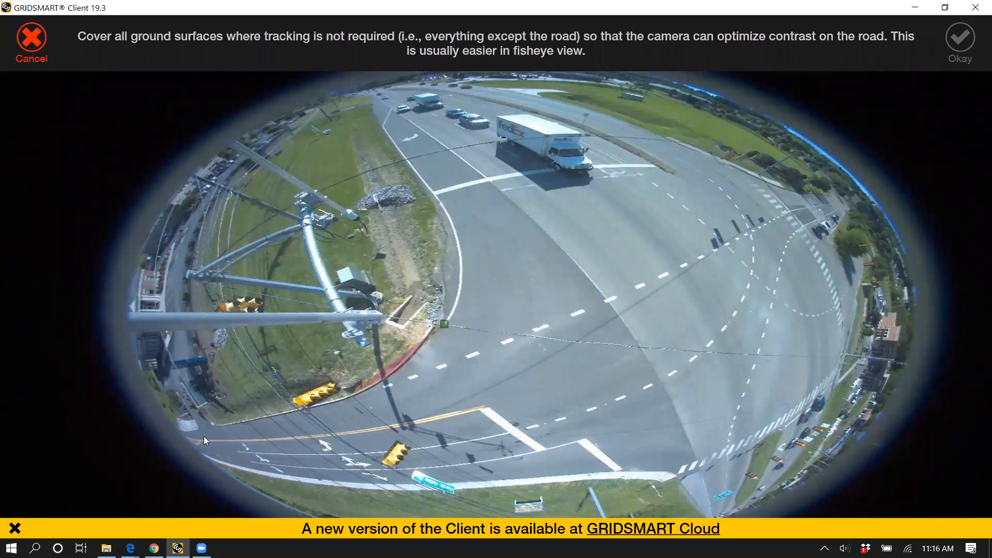
click(176, 434)
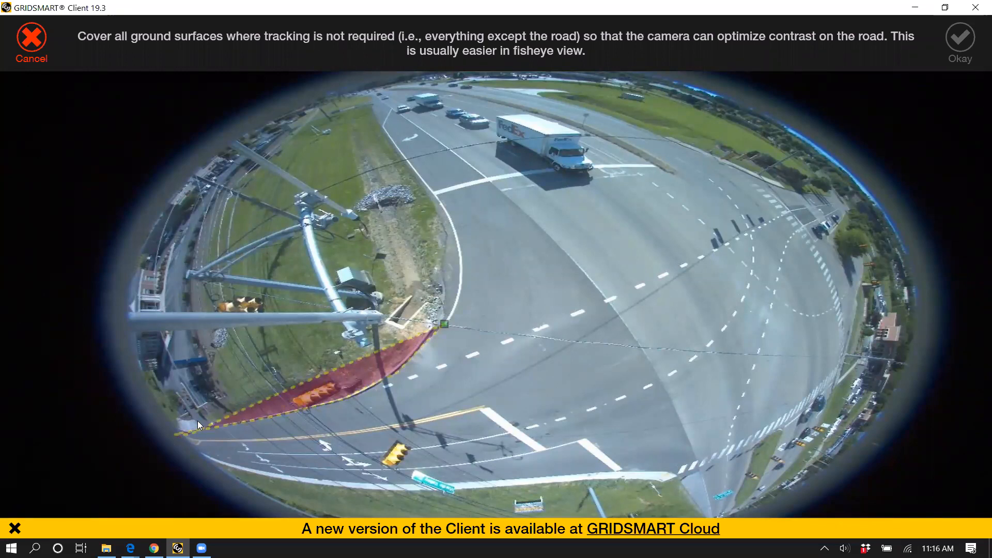
click(366, 85)
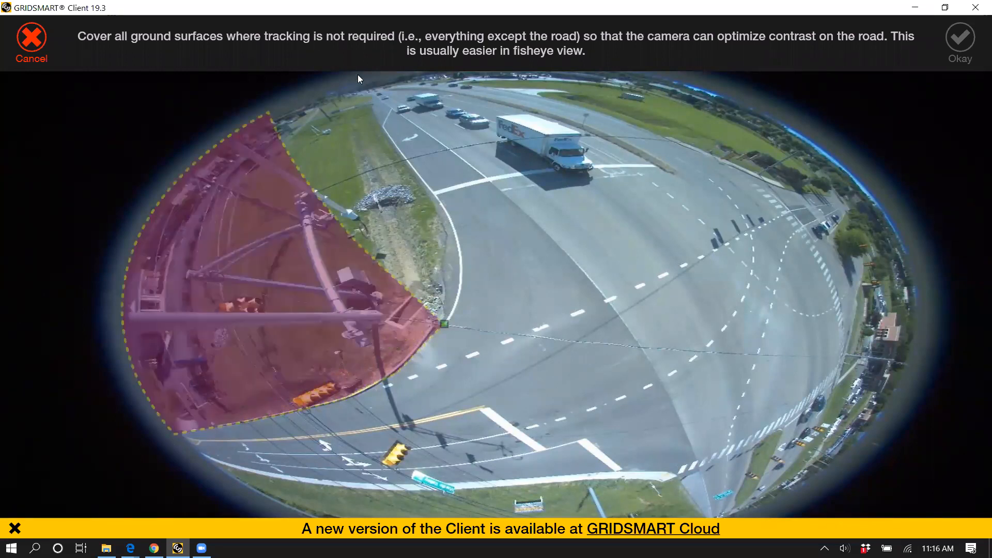
click(358, 77)
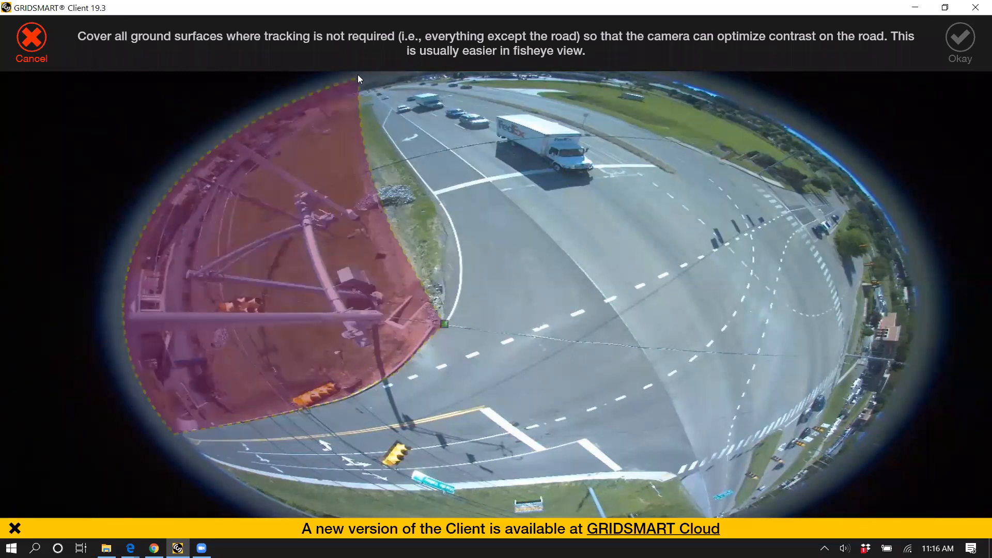
right_click(434, 191)
click(383, 128)
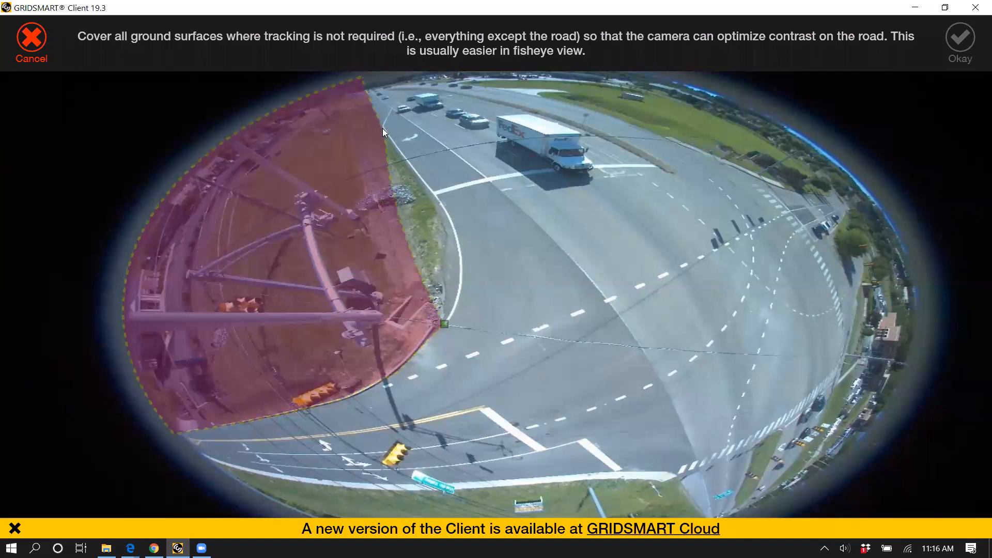
click(455, 243)
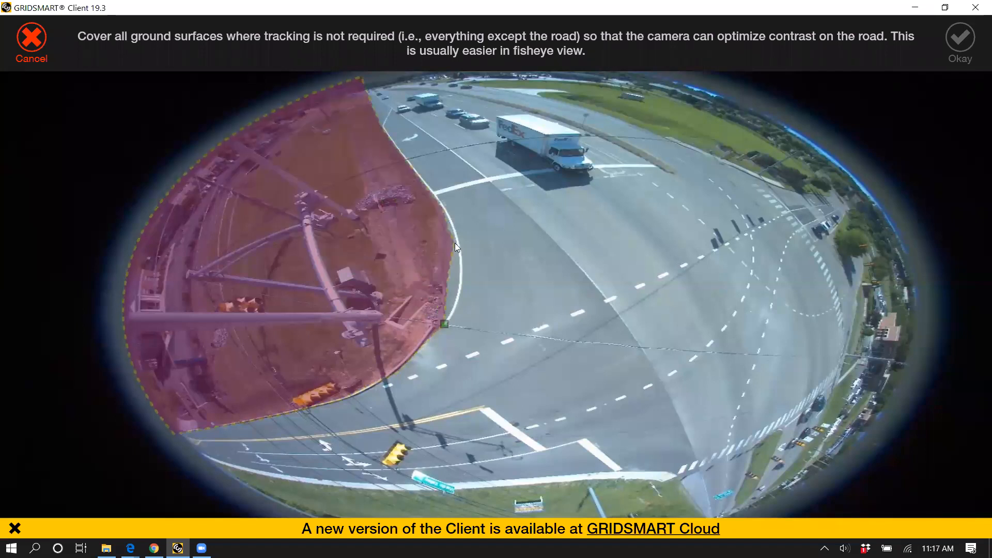
click(454, 311)
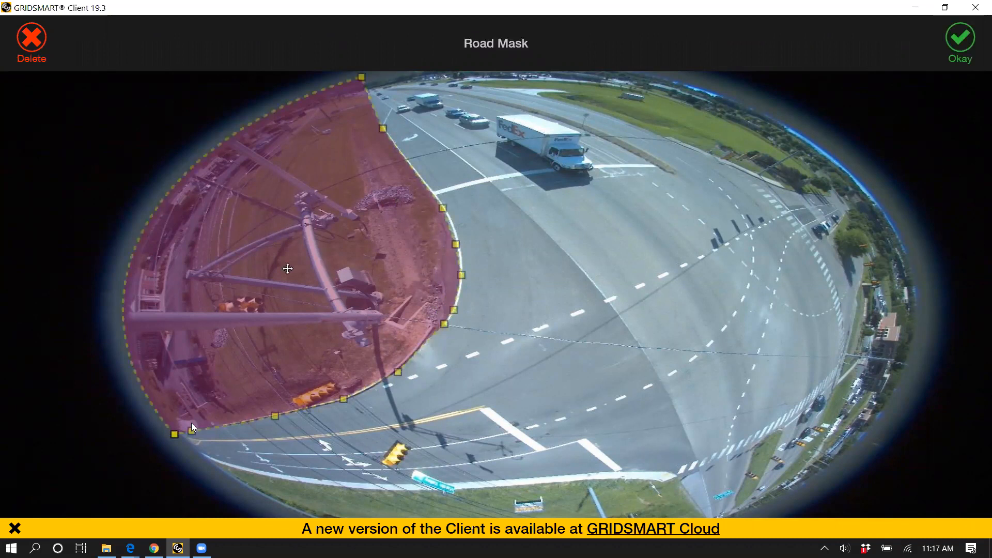
Step: Fit the road mask's points more closely to the curb, add a point on its outer edge, and accept the mask
drag(444, 324, 441, 327)
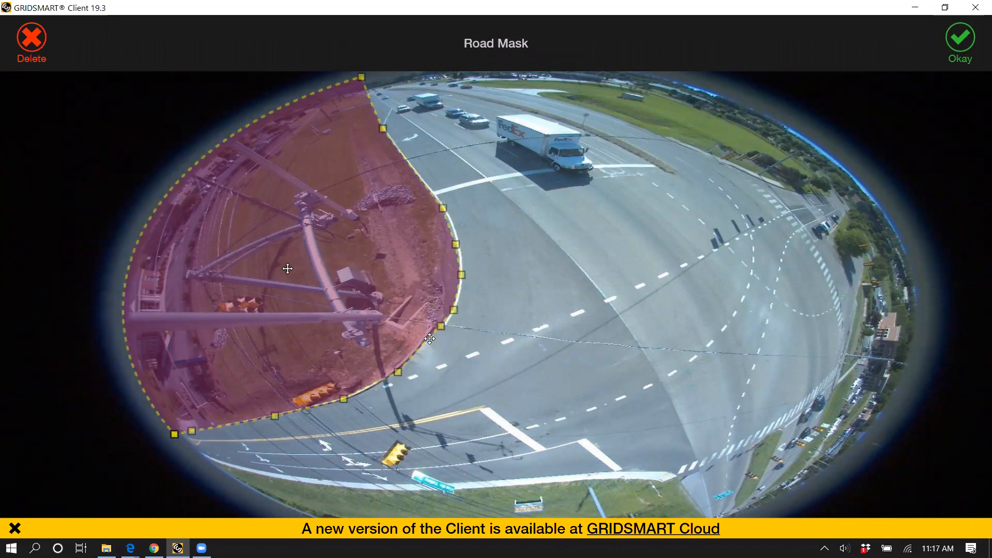
drag(441, 326, 430, 341)
drag(443, 208, 437, 199)
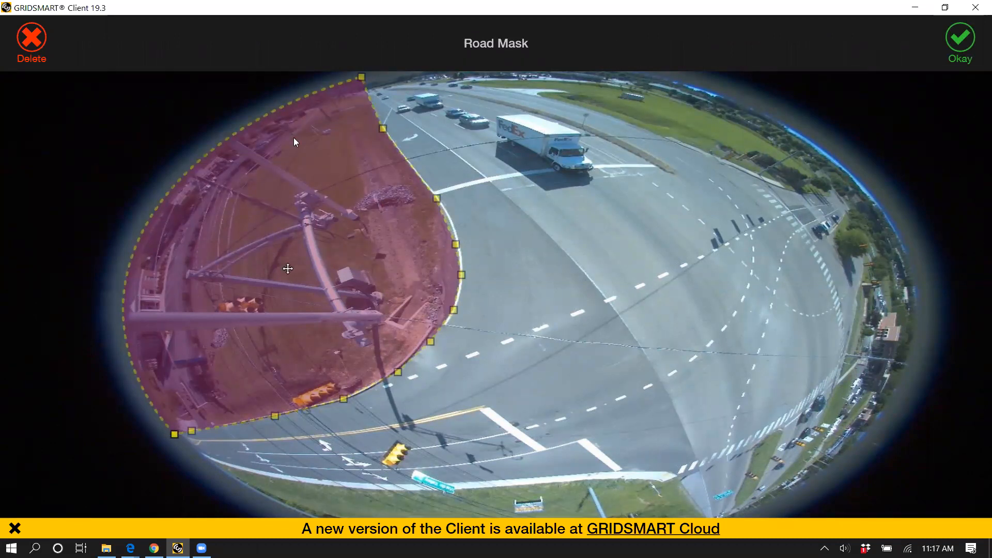
click(148, 401)
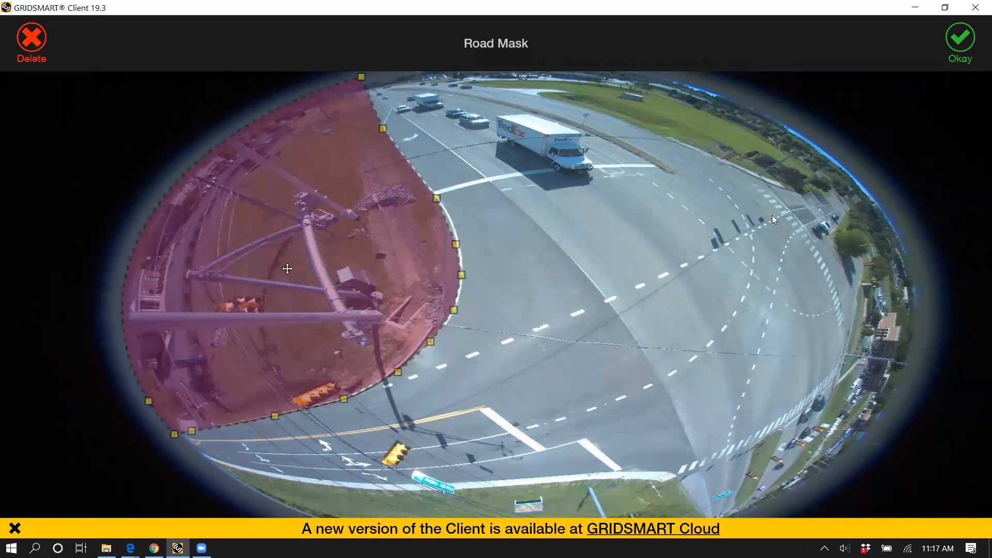
key(Return)
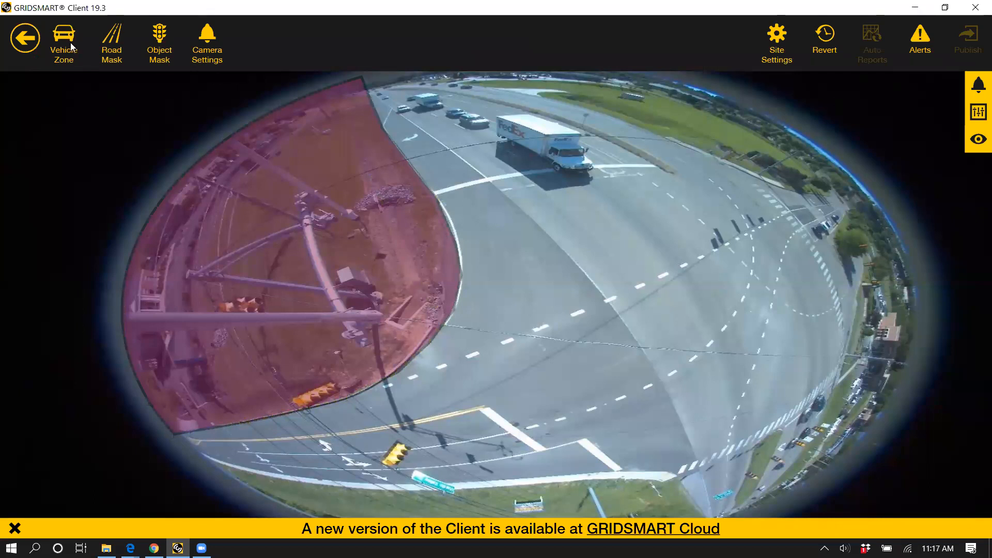
Step: Draw a second road mask over the grass and trees beyond the truck's road, out to the image rim, and accept it
click(716, 161)
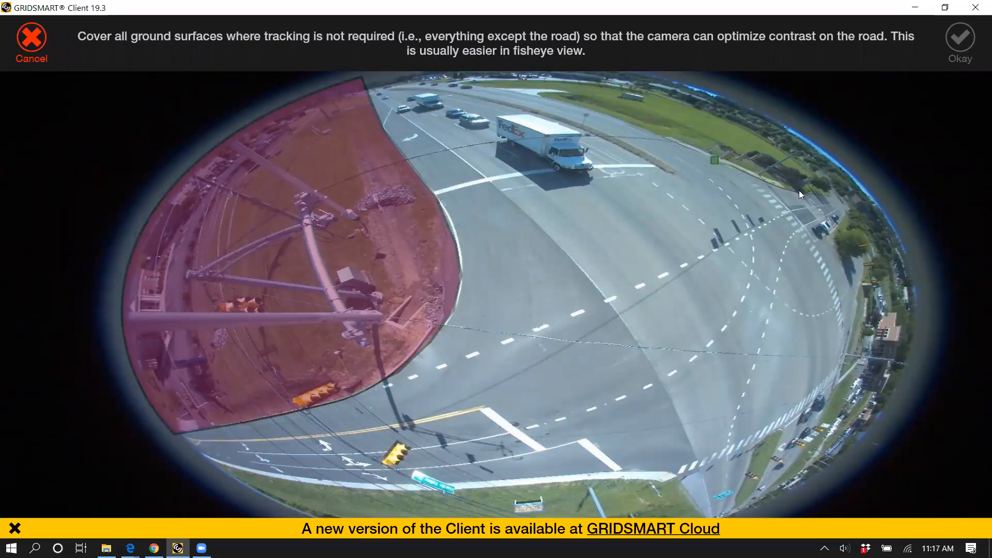
click(833, 197)
click(887, 195)
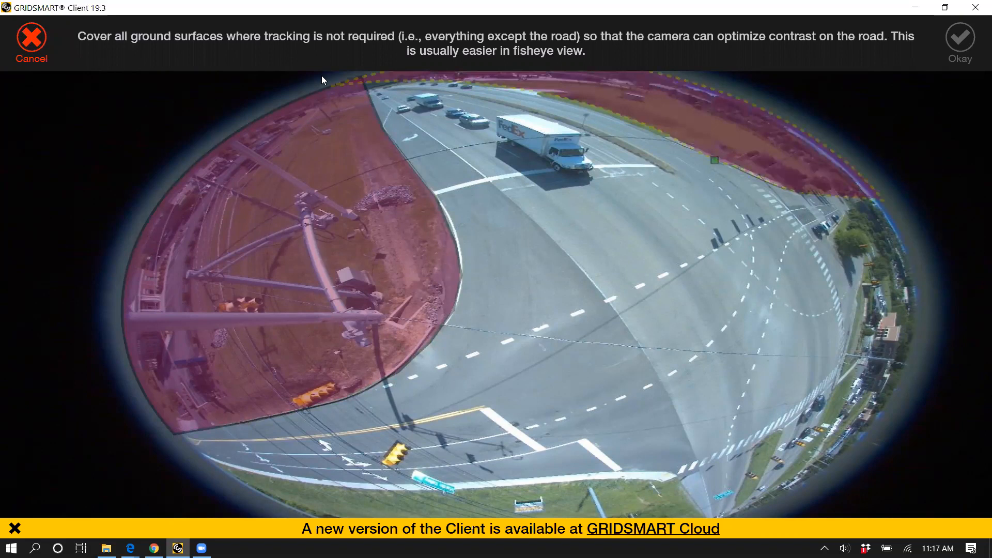
double_click(425, 84)
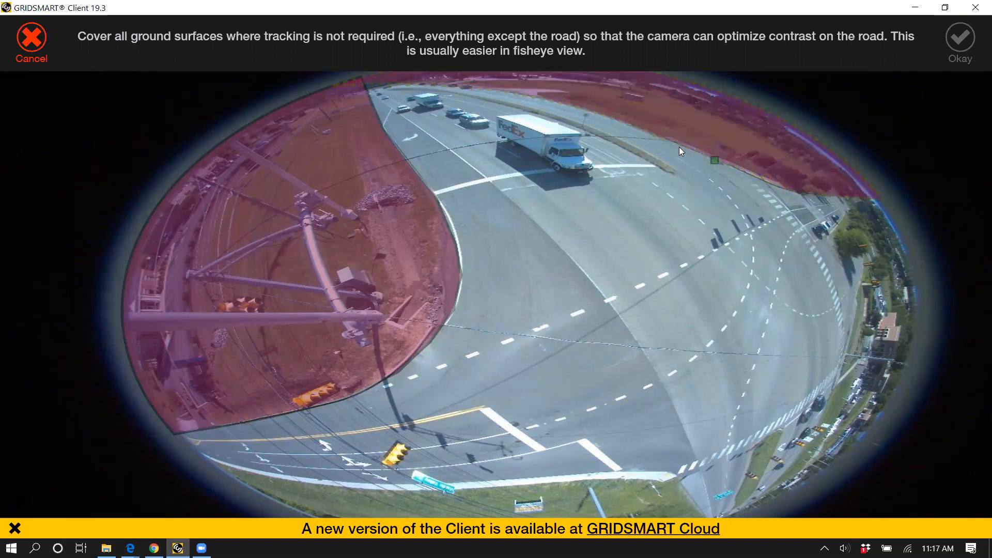
click(773, 219)
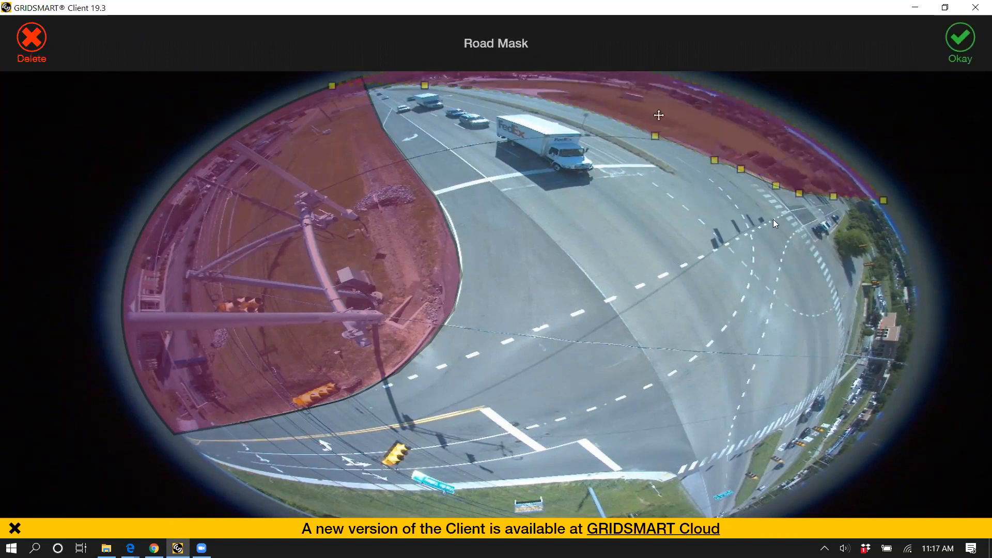
click(773, 219)
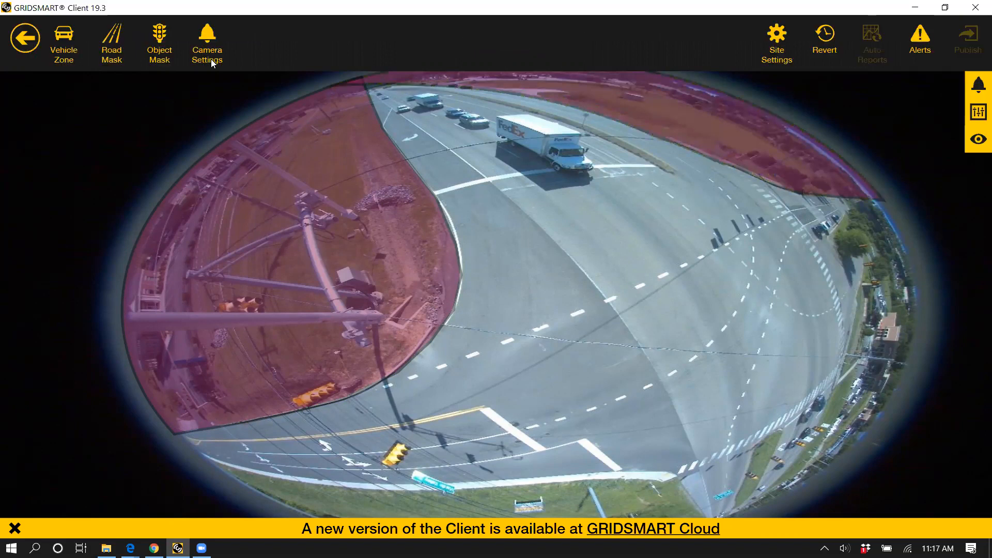
Step: Draw a road mask over the trees, buildings and parking lots beyond the curb, out to the fisheye image's rim, and accept it
key(r)
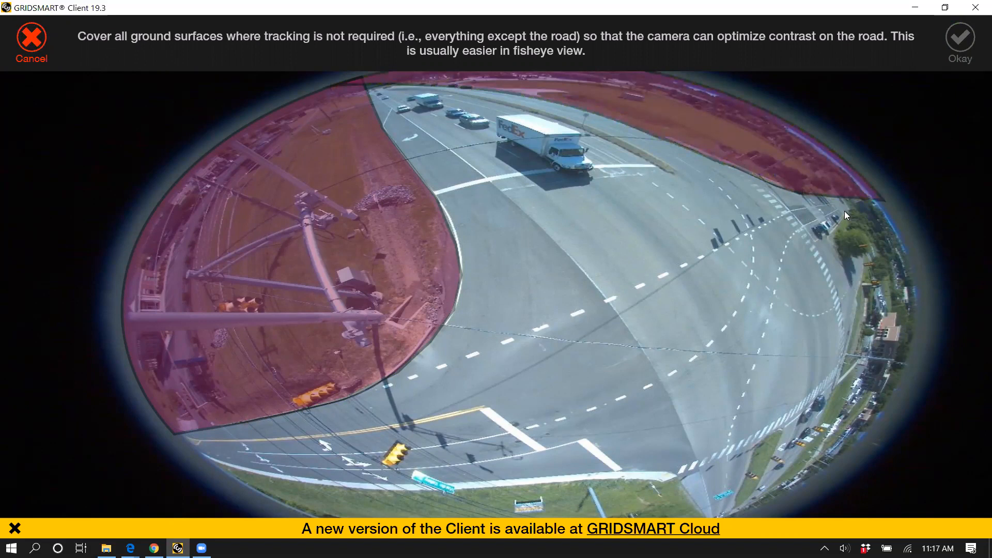
click(826, 238)
click(854, 260)
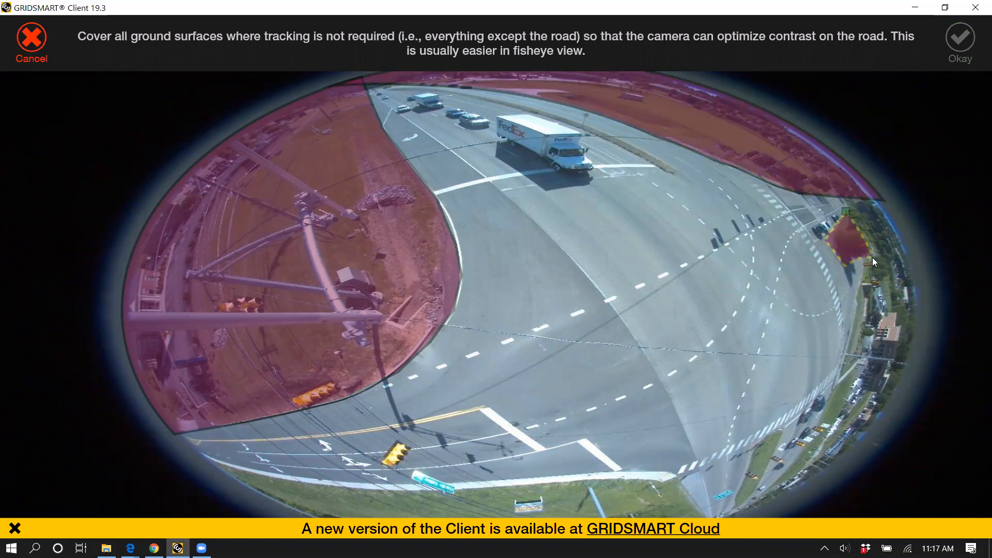
click(861, 281)
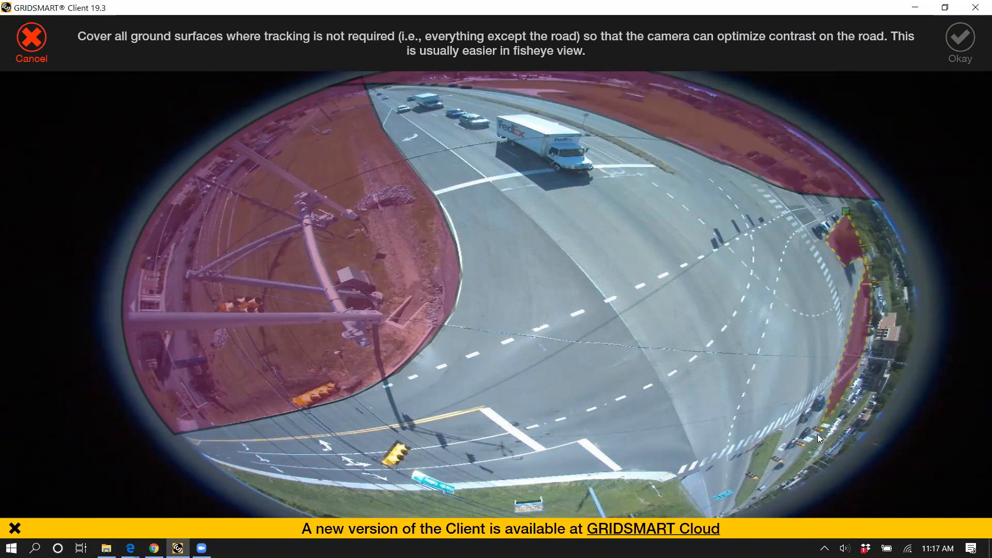
click(735, 515)
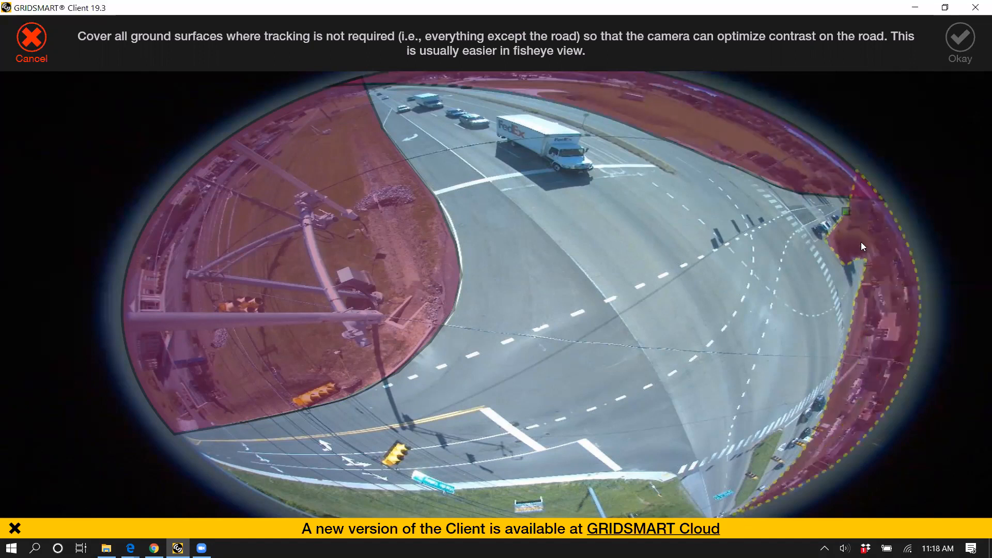
double_click(862, 175)
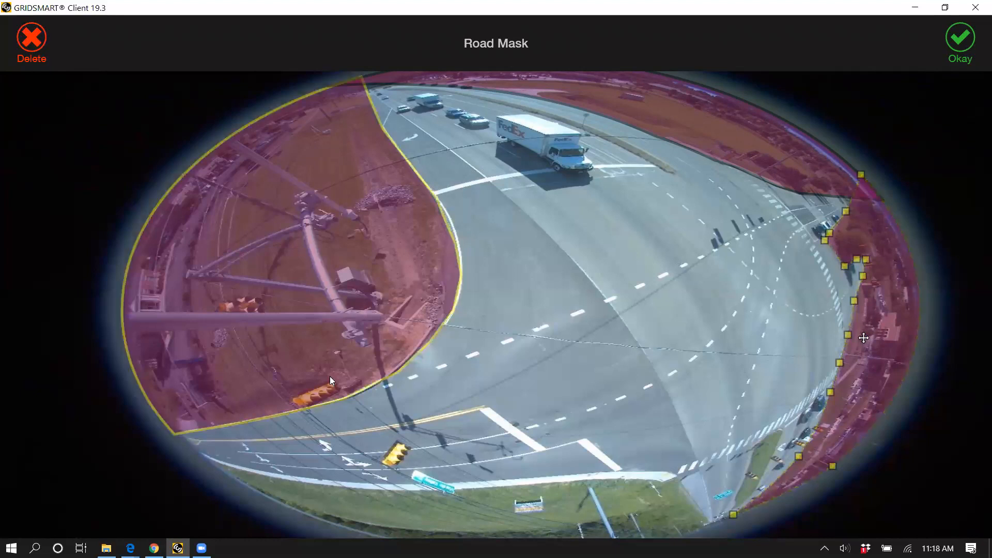
click(945, 42)
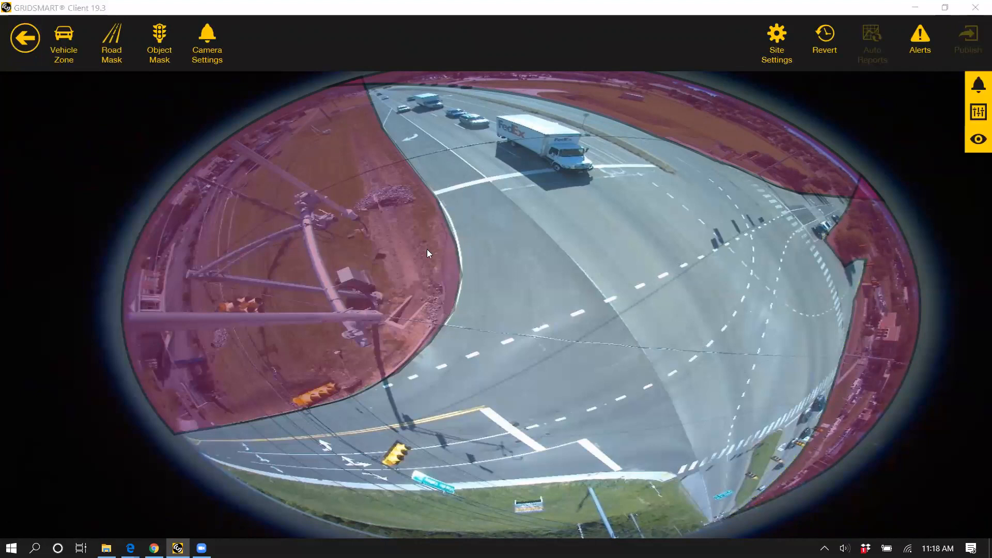
click(403, 300)
click(453, 241)
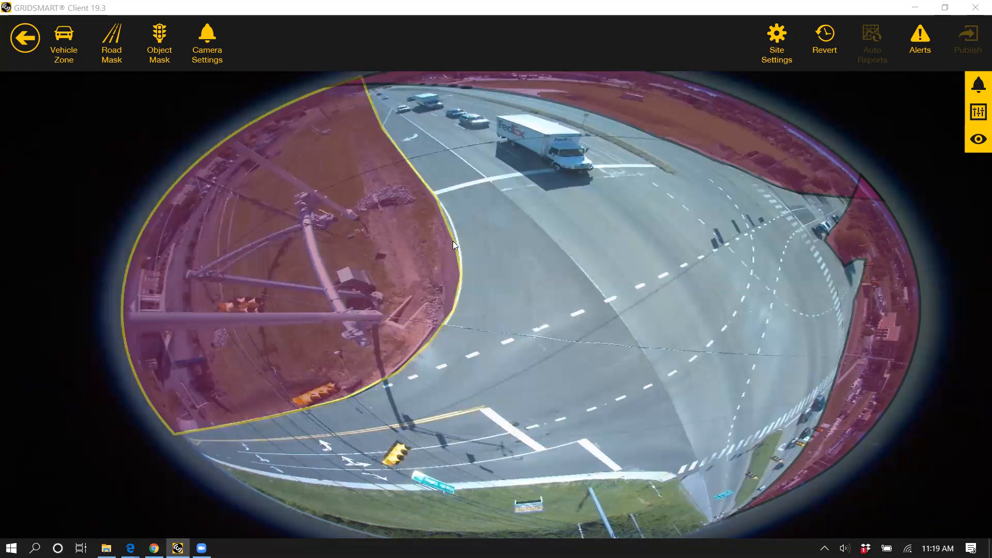
click(557, 387)
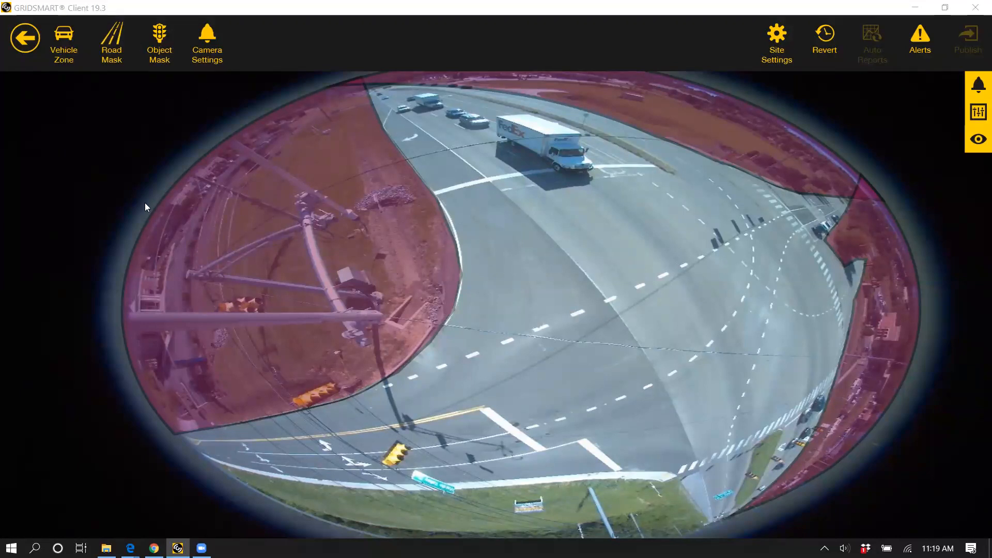
Step: Draw a road mask over the grass strip with the billboard, from the curb out to the image rim, and accept it
click(112, 43)
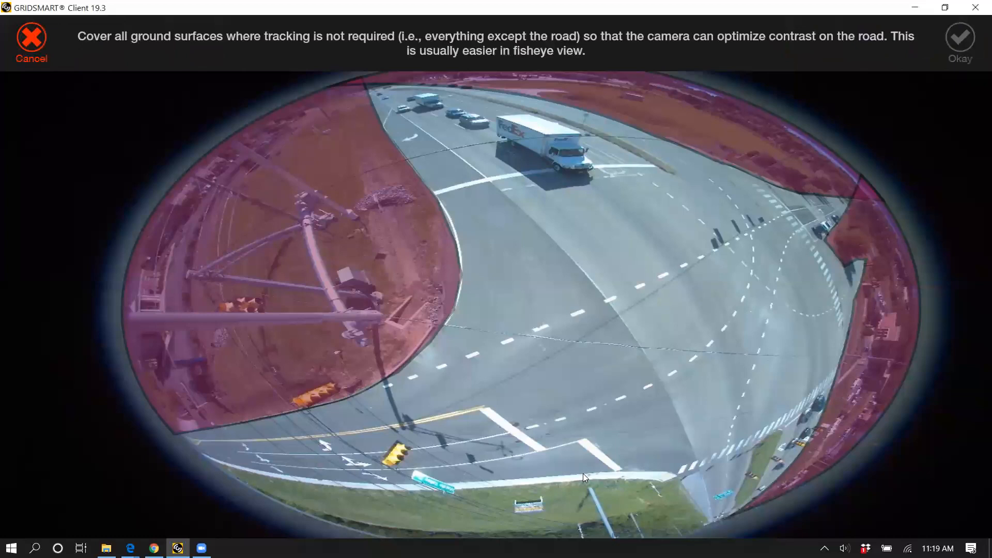
click(583, 473)
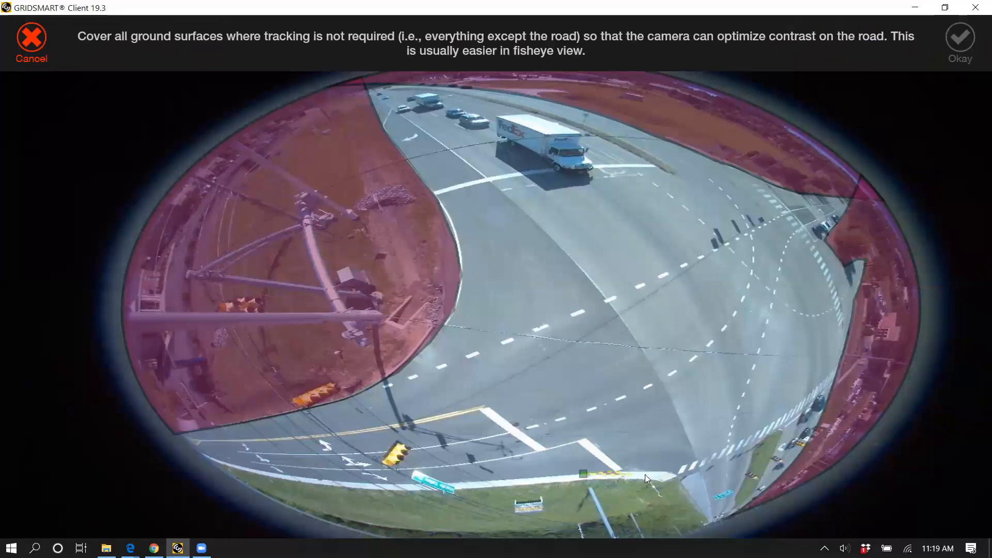
click(673, 472)
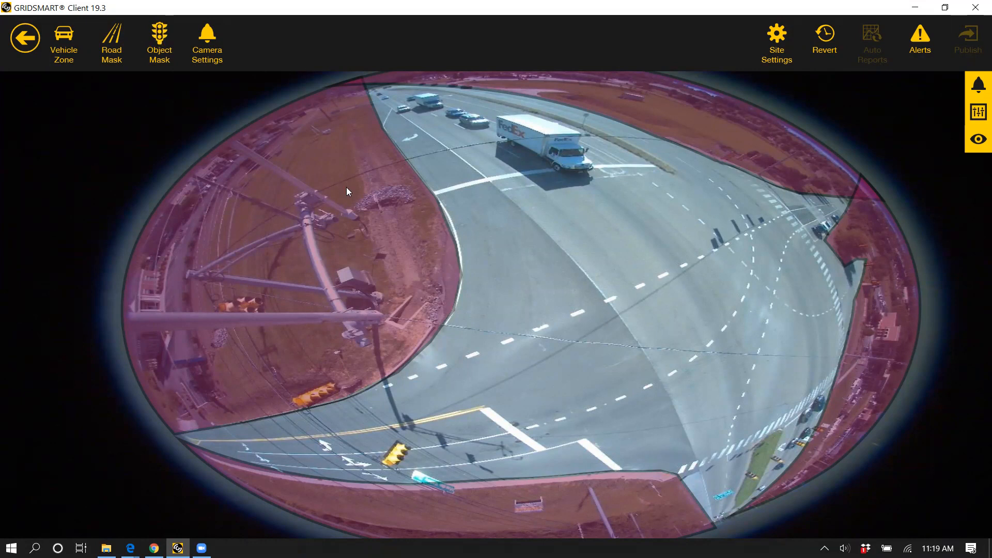
Step: Switch between the fisheye and perspective views, and examine the road masks along the side road at 1.6x zoom
click(979, 144)
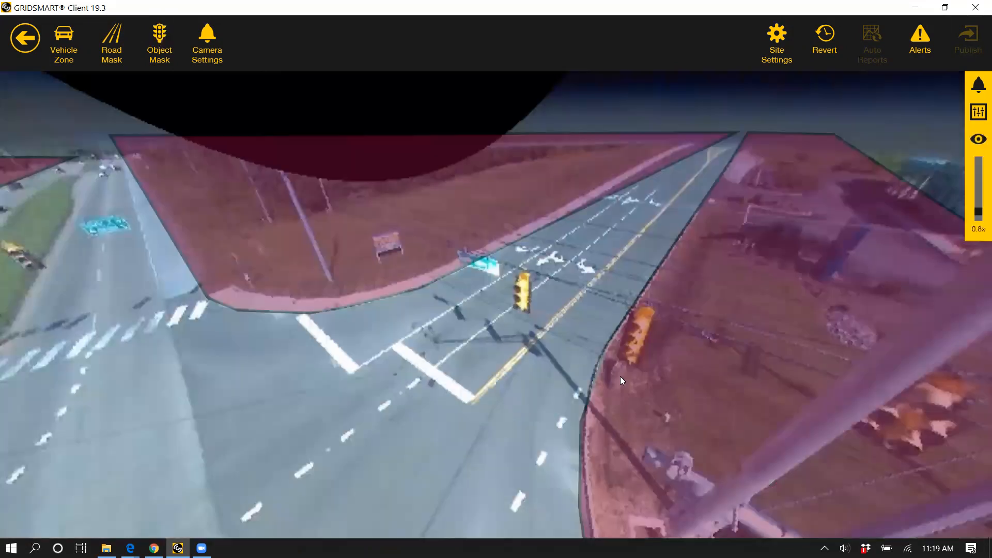
drag(333, 398, 549, 320)
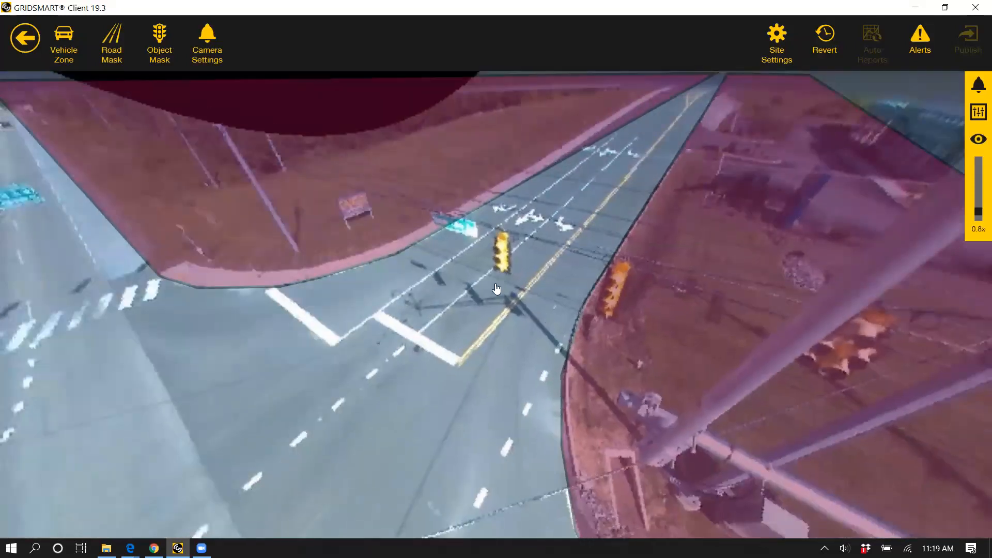
scroll(435, 313, up, 5)
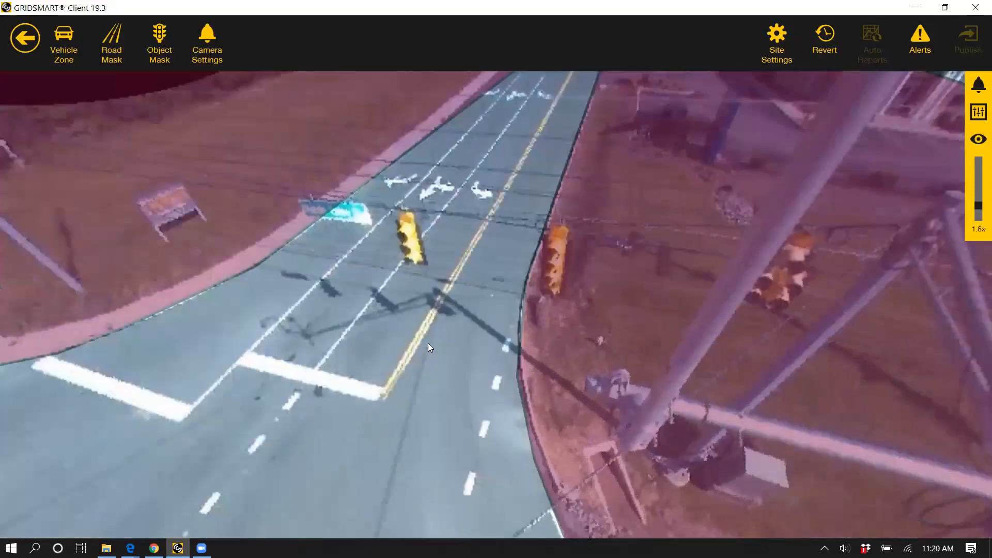
drag(426, 343, 399, 421)
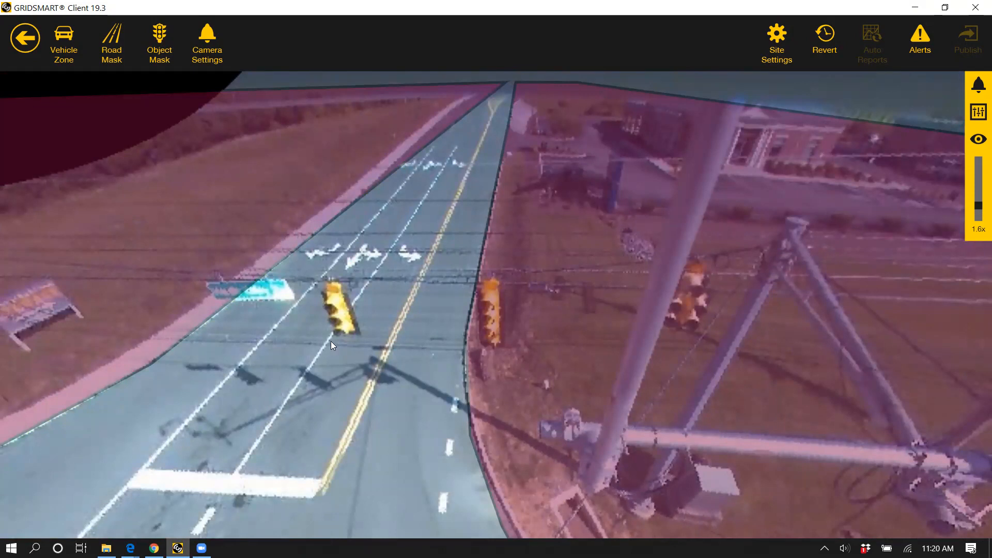
click(976, 150)
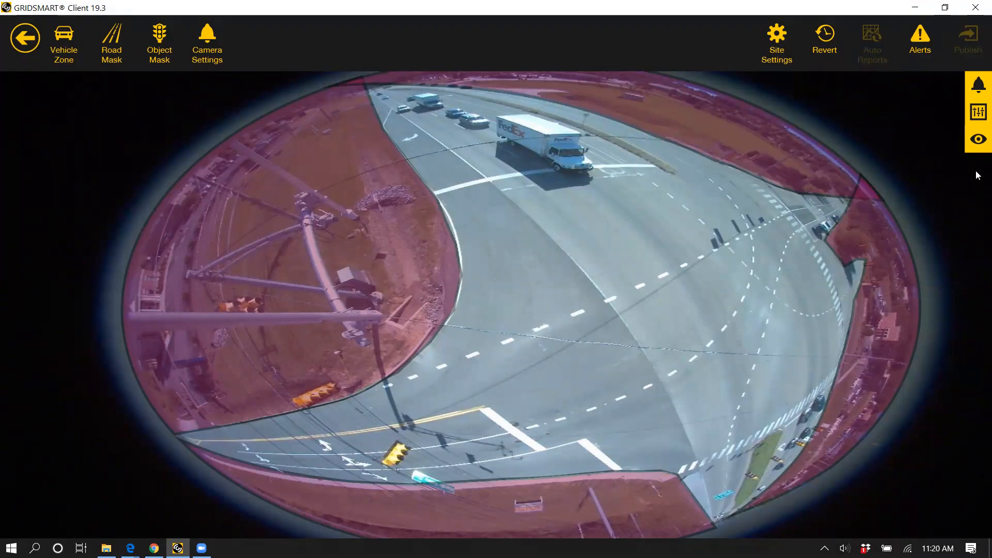
click(978, 140)
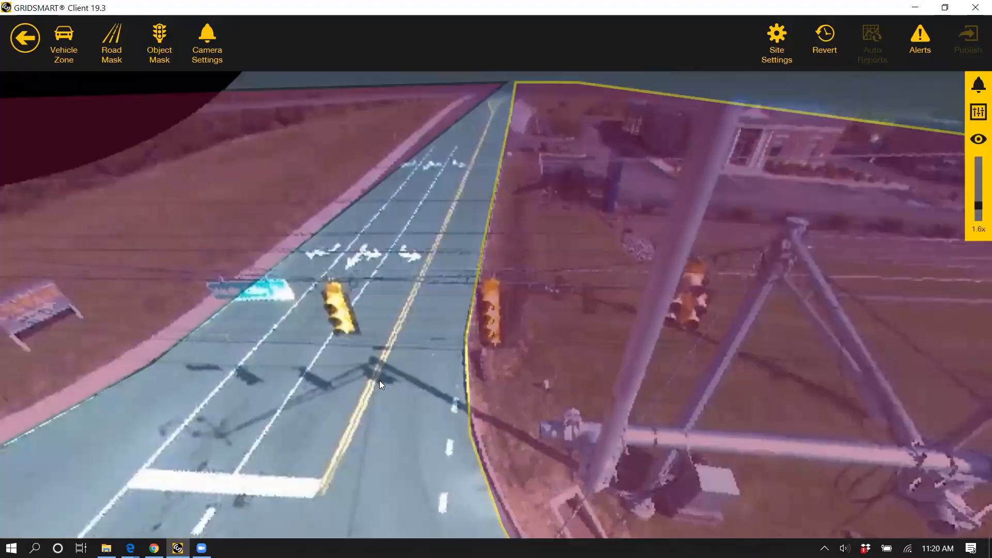
mouse_move(523, 384)
mouse_down()
mouse_move(518, 393)
mouse_move(513, 375)
mouse_up()
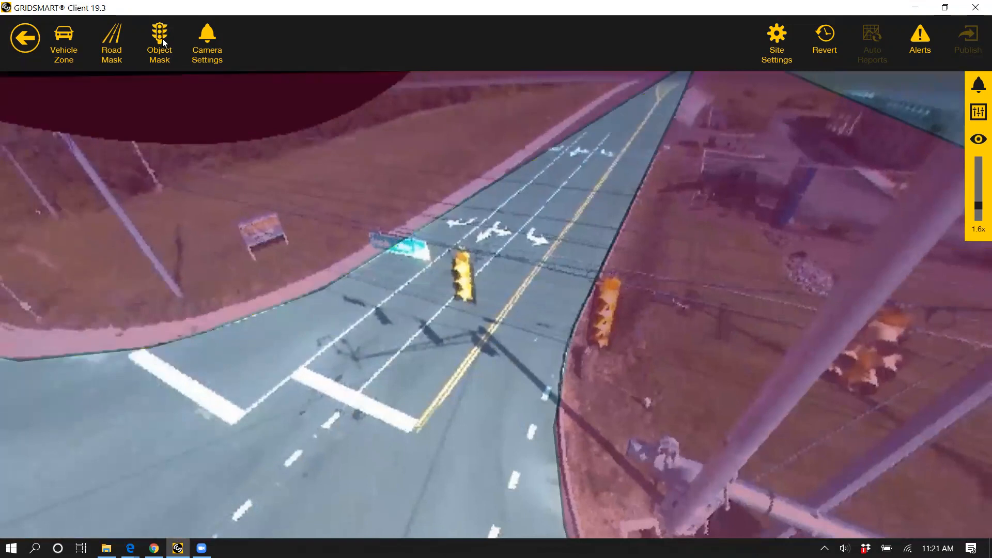
Step: Draw an object mask around the signal head hanging over the side road, widen its lower corners, and accept it
click(162, 38)
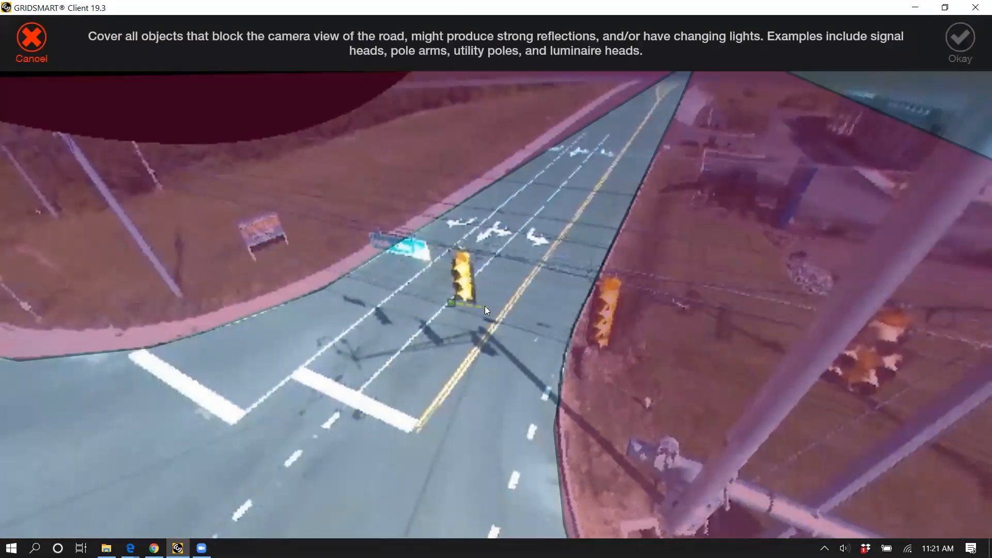
click(478, 304)
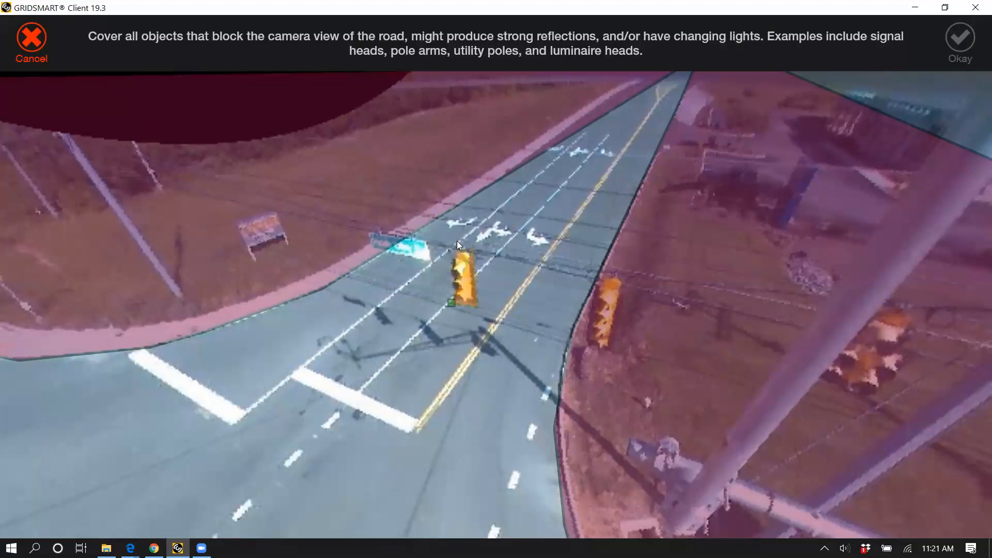
click(451, 303)
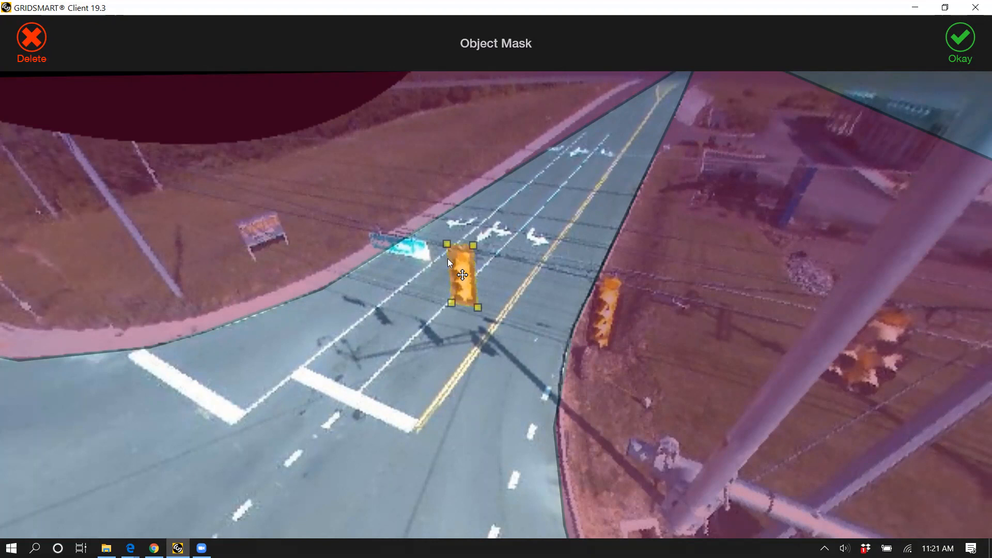
drag(452, 303, 486, 309)
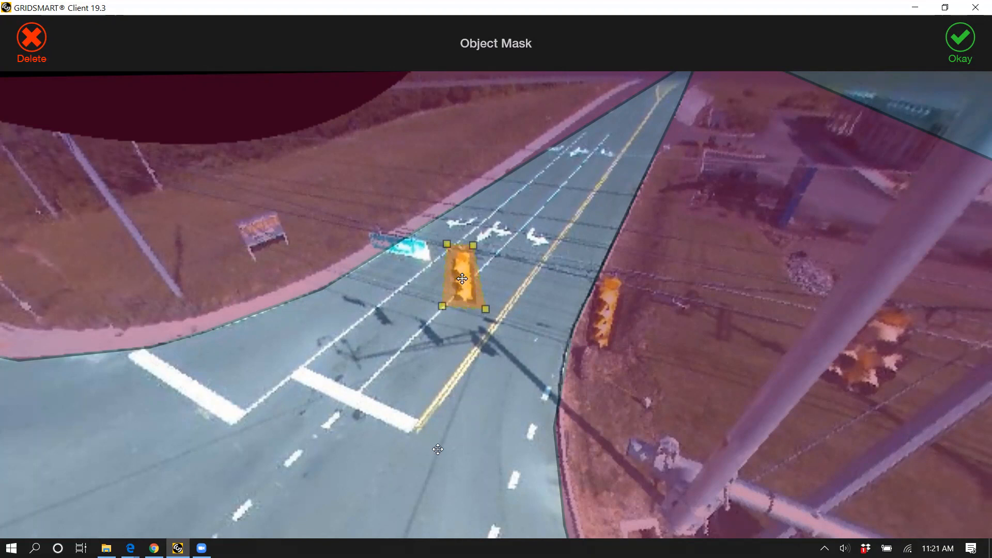
drag(447, 244, 449, 244)
click(468, 306)
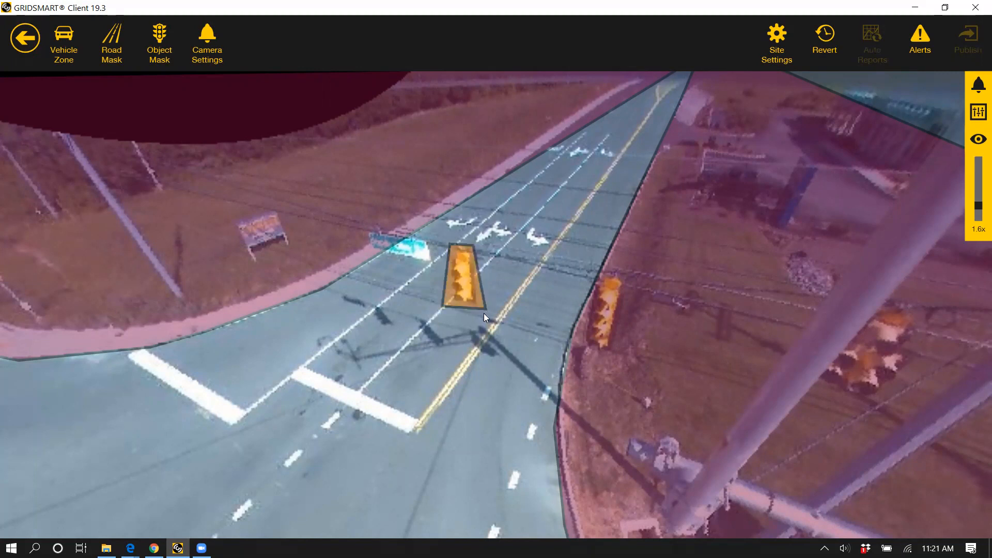
Step: Draw an object mask over the hanging street sign beside the masked signal head, fit its corners, and accept it
click(164, 34)
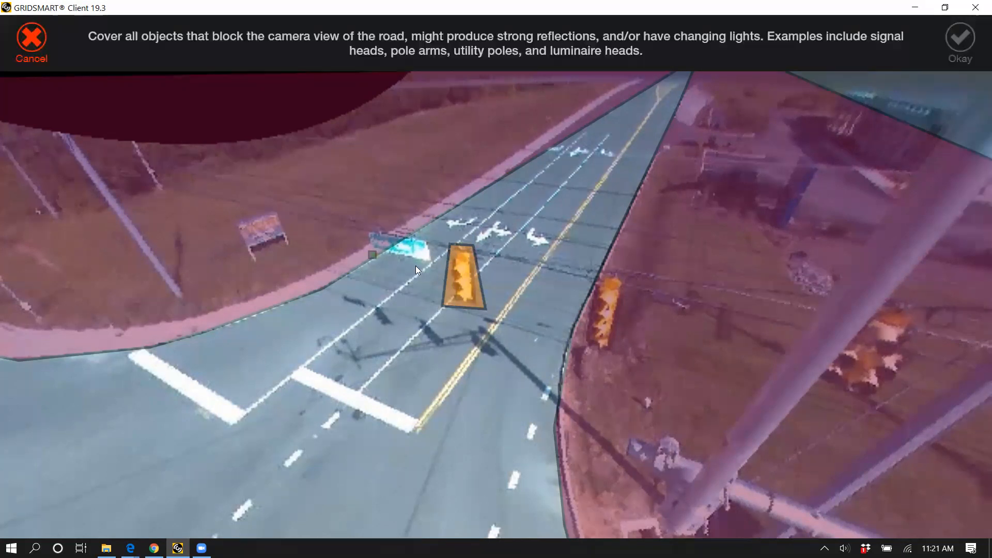
click(372, 255)
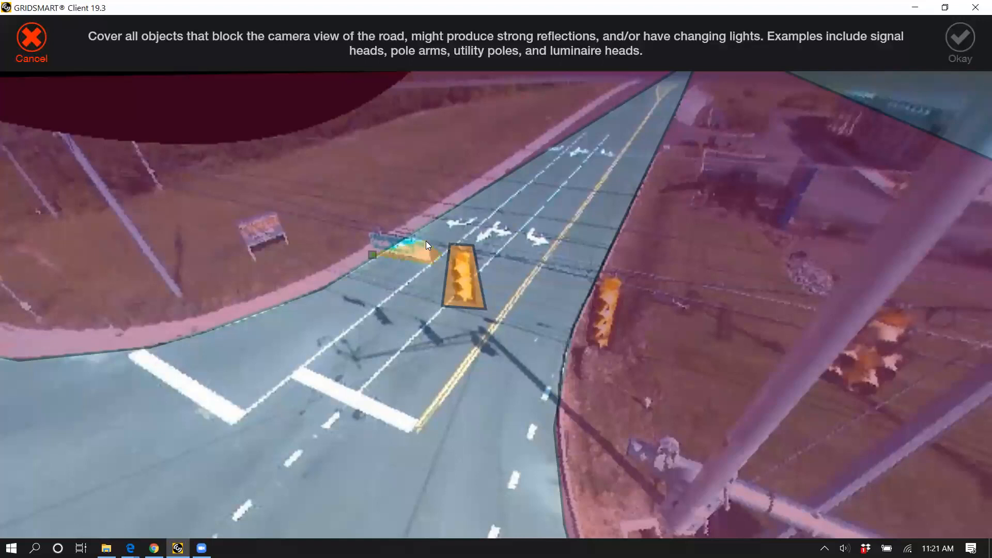
click(372, 261)
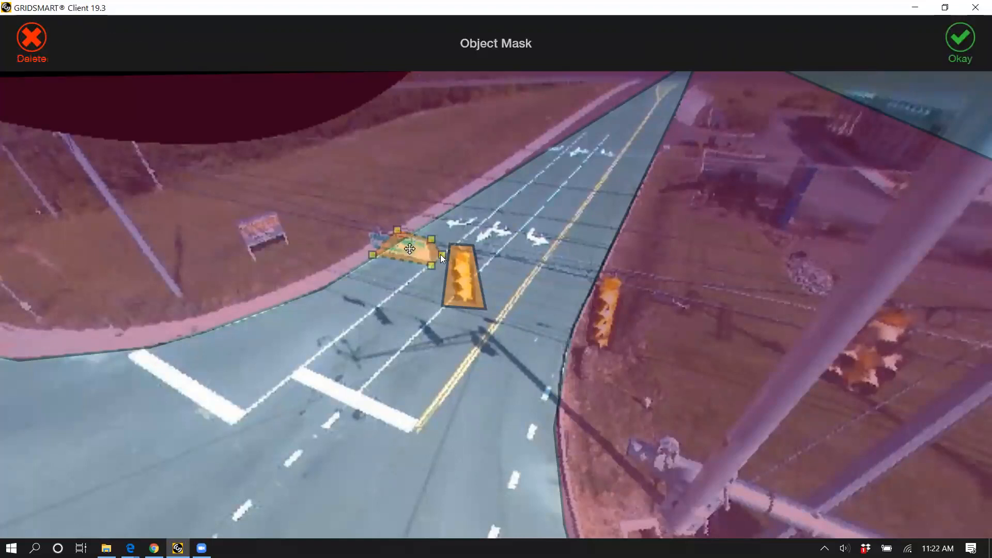
drag(372, 250, 369, 250)
drag(431, 239, 393, 231)
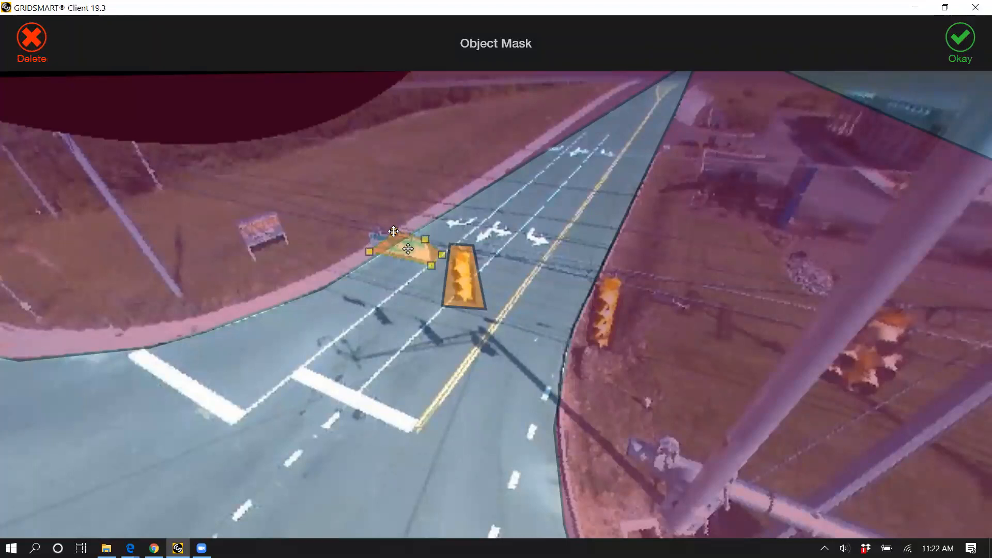
click(531, 107)
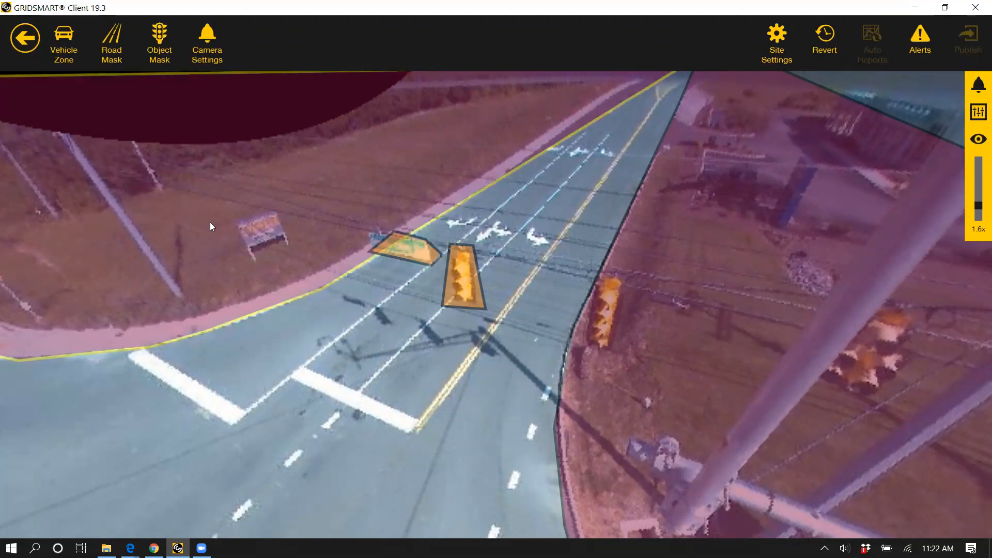
Step: Draw a road mask over the grassy median beyond the crosswalk, along its whole length into the distance, and accept it
scroll(182, 430, down, 5)
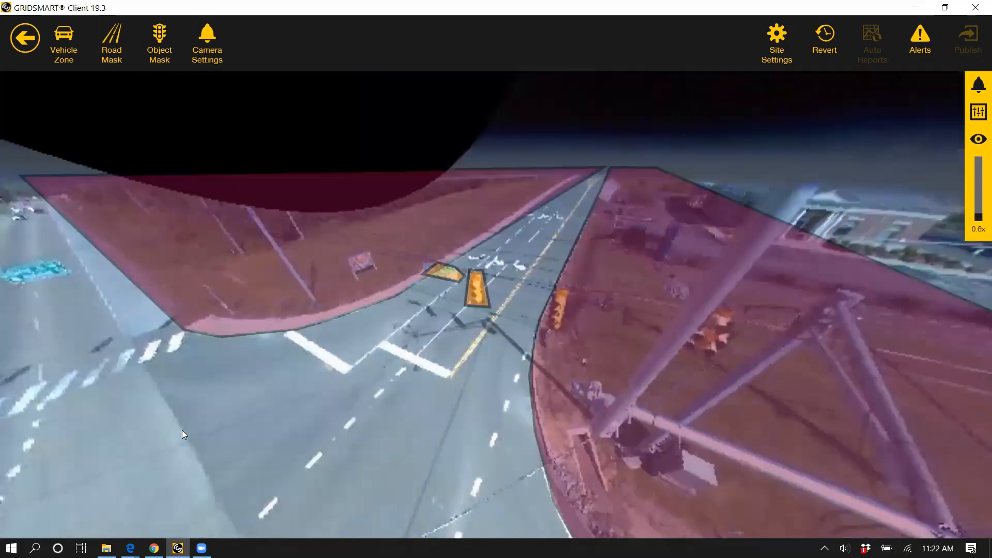
drag(182, 430, 397, 396)
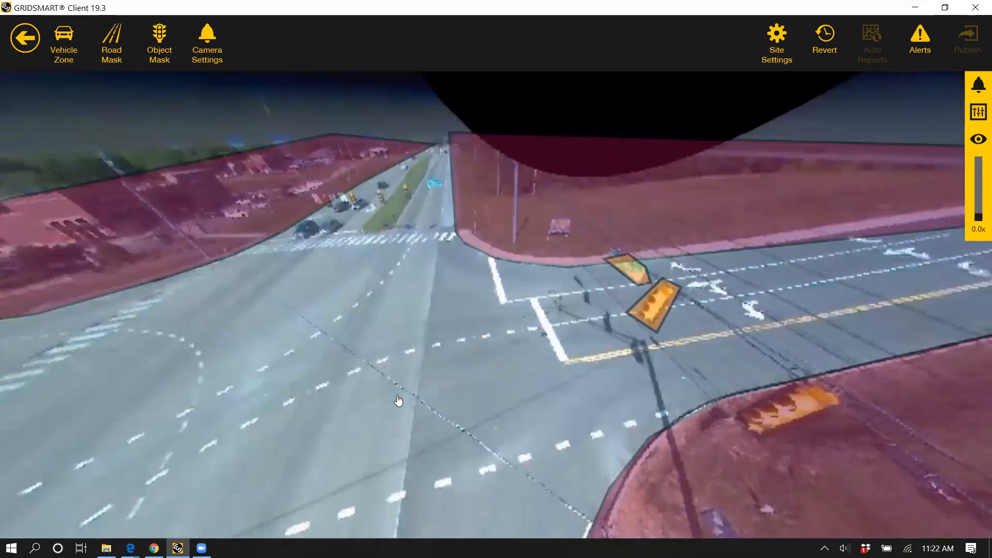
scroll(441, 348, up, 8)
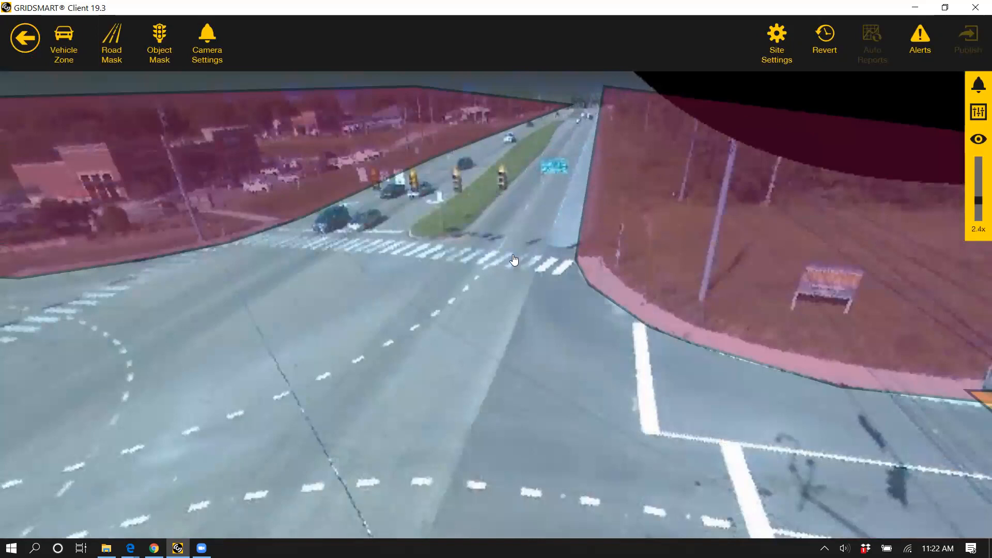
scroll(512, 256, up, 3)
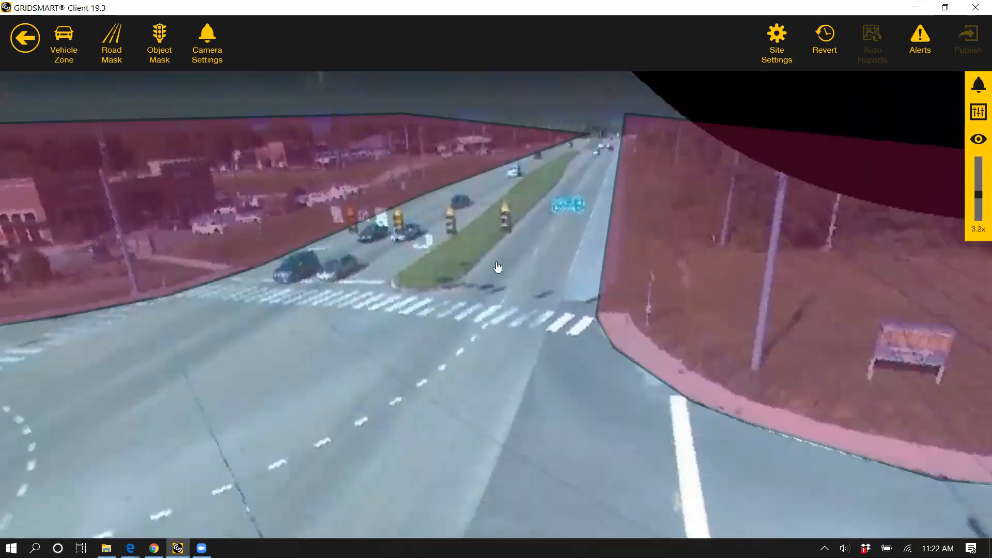
drag(498, 267, 502, 299)
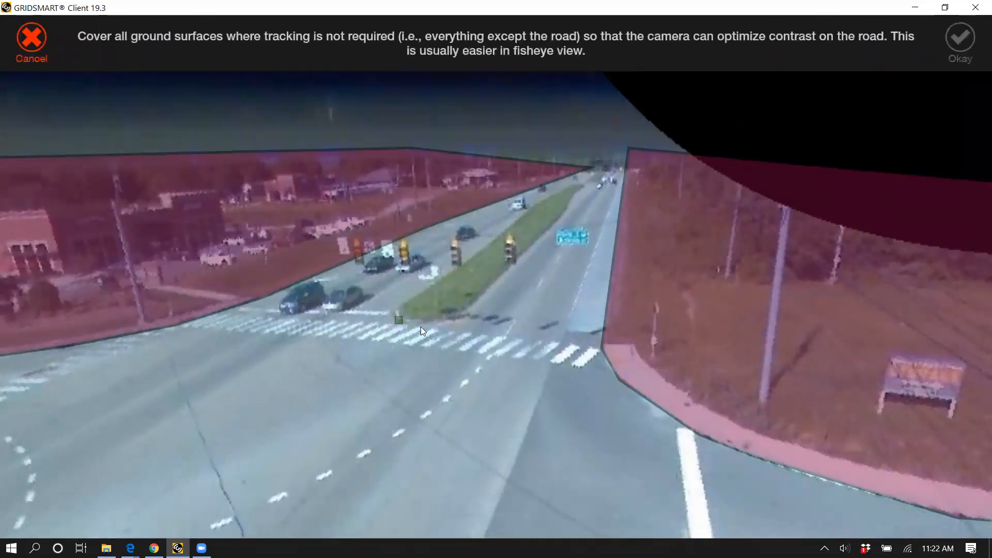
click(398, 320)
click(421, 327)
click(468, 315)
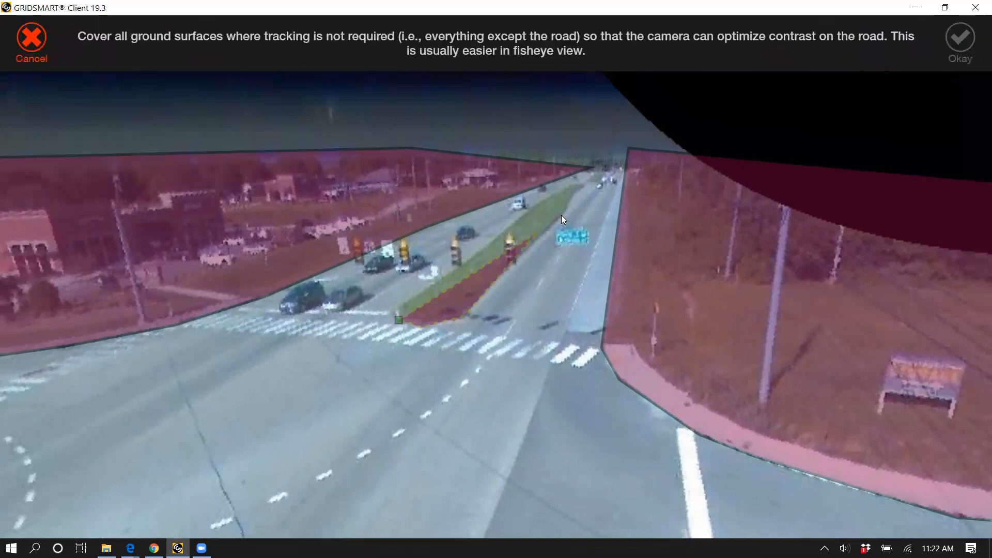
click(573, 185)
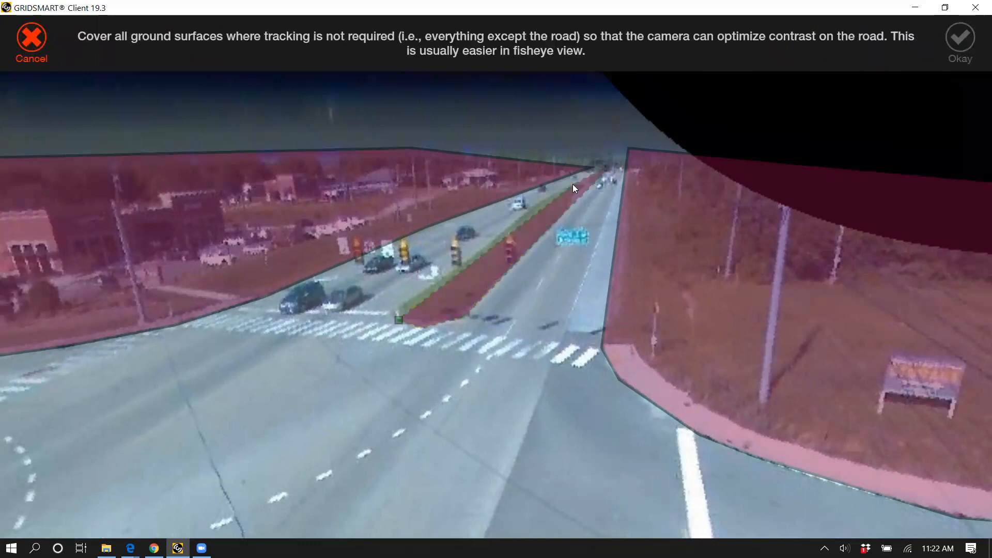
click(394, 317)
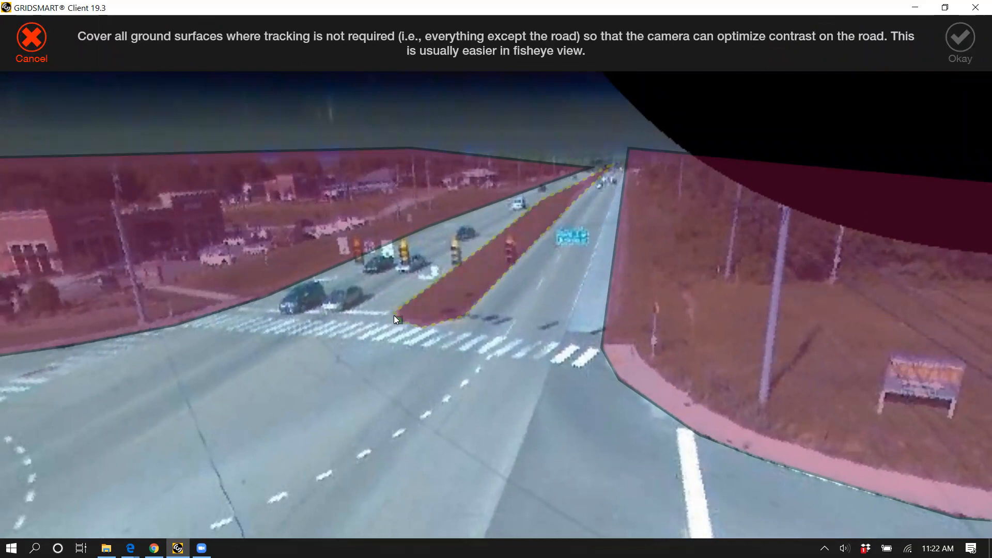
click(544, 196)
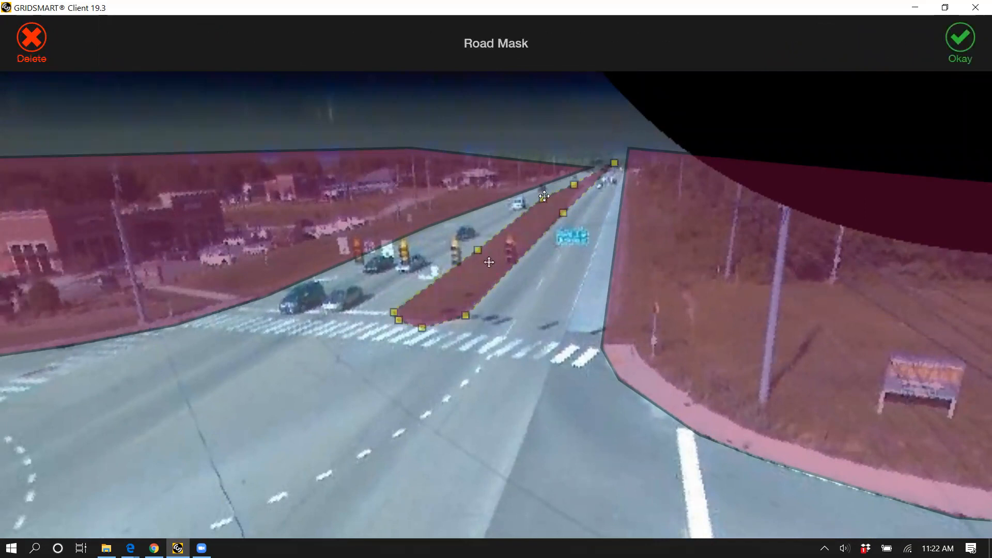
click(961, 42)
Step: Draw a road mask over the narrow raised median on the approach with the delivery truck, along its length into the distance, and accept it
drag(756, 355, 357, 317)
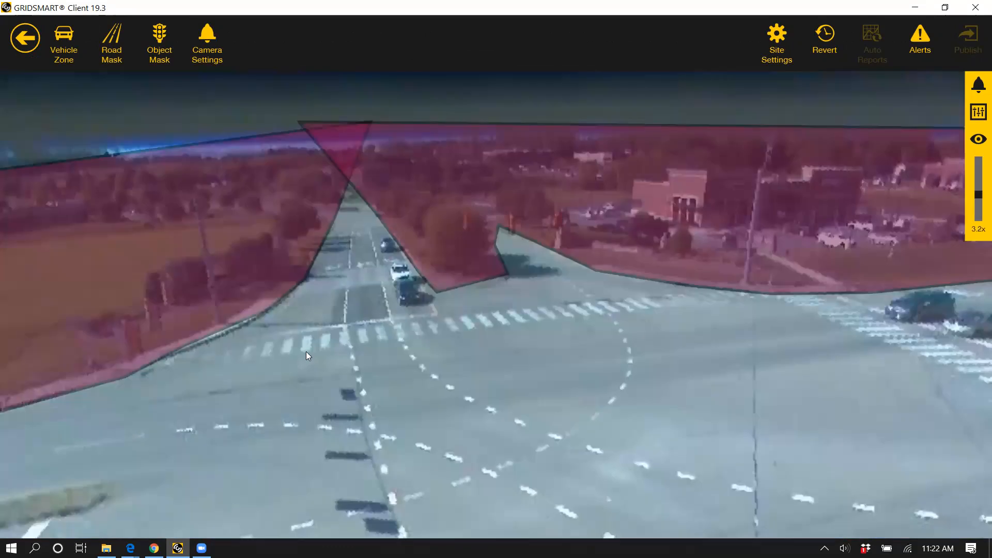
scroll(306, 352, down, 3)
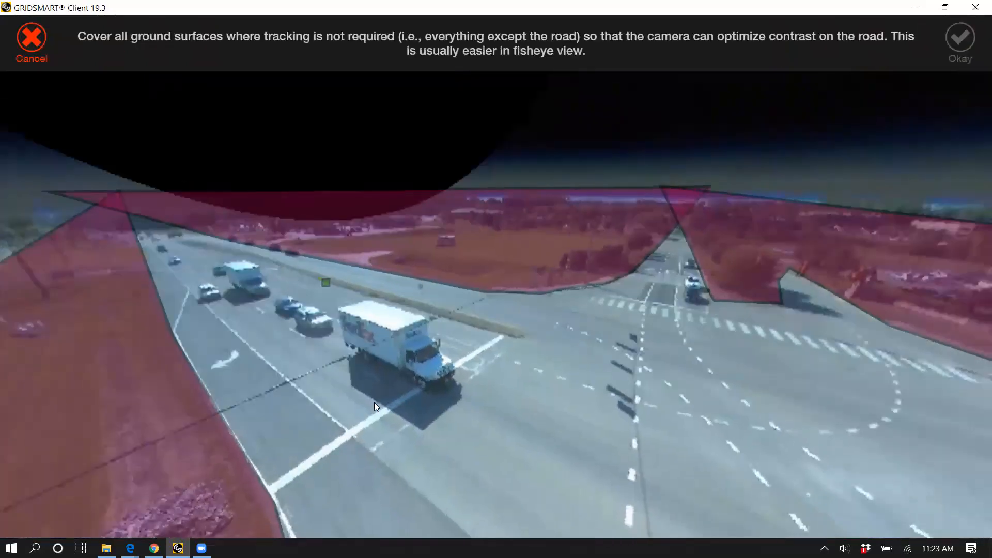
click(523, 338)
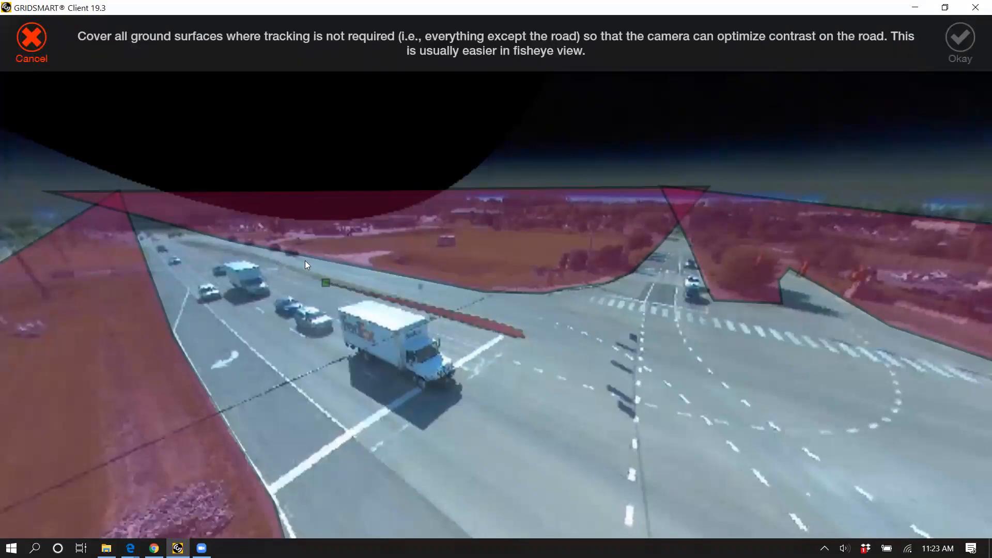
click(176, 229)
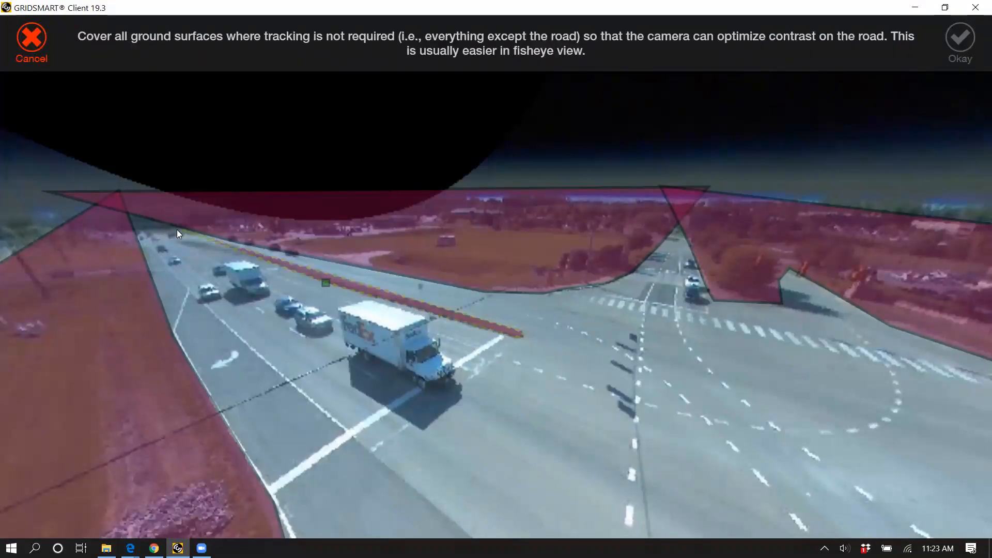
click(324, 281)
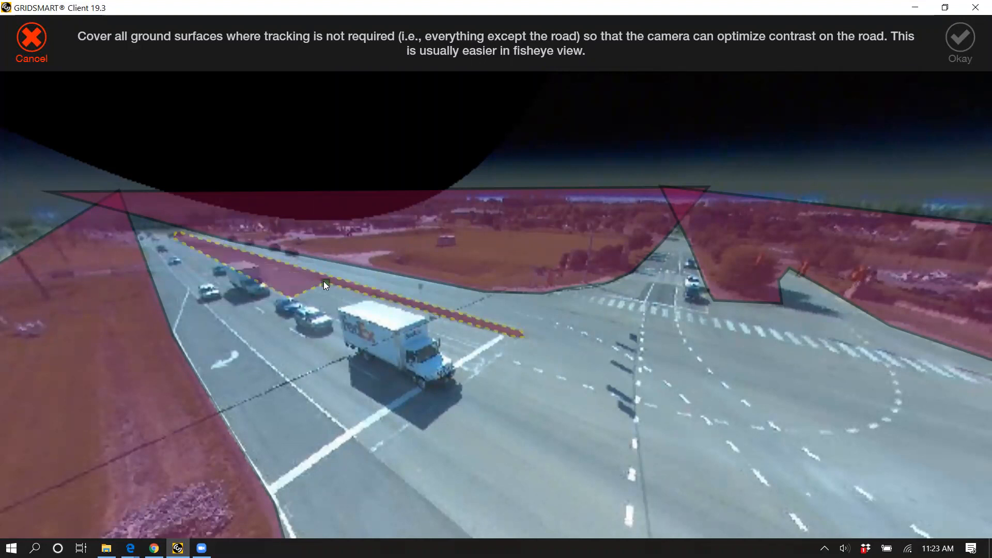
click(969, 41)
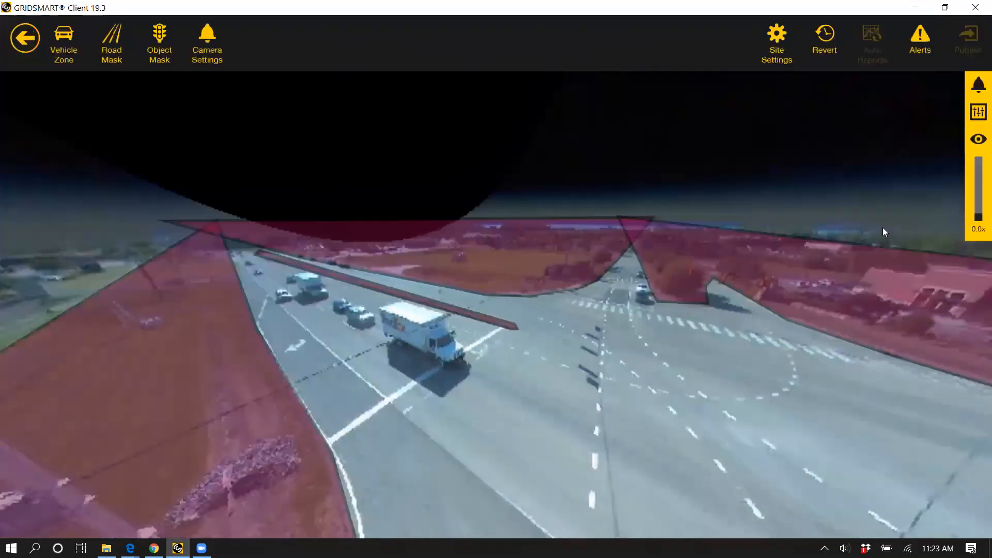
Step: Draw a narrow object mask along the cable carrying the street sign and signal heads across the side road, and accept it
click(979, 138)
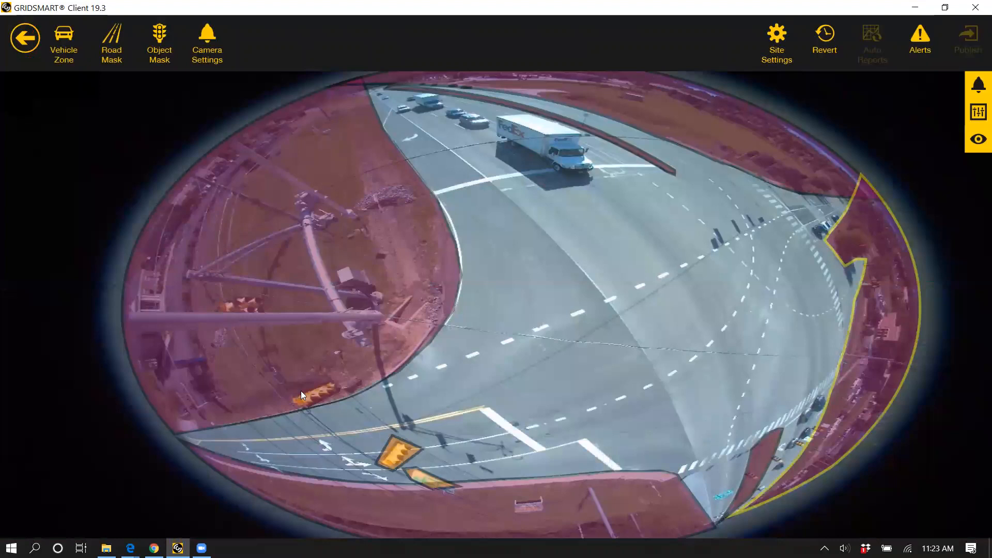
click(637, 497)
click(393, 415)
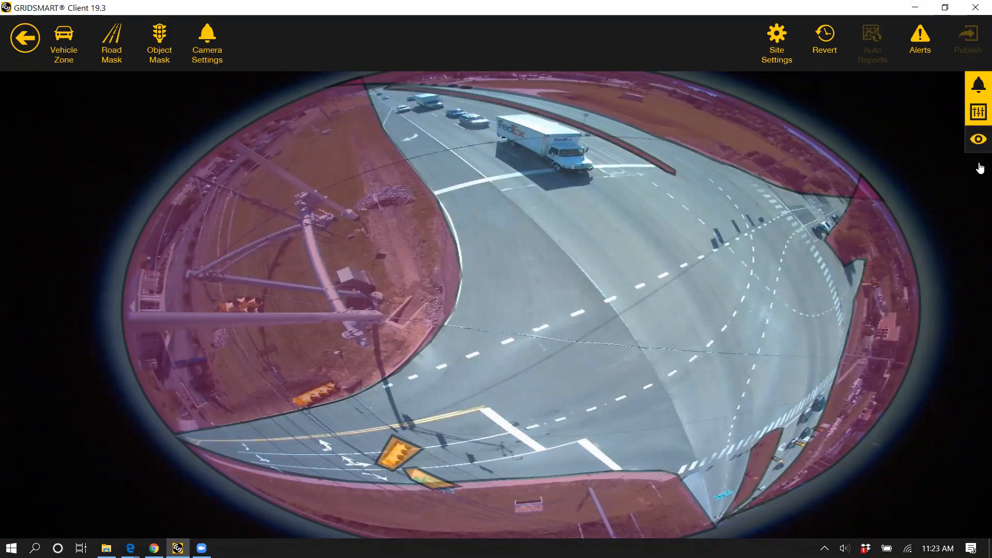
click(979, 146)
drag(553, 367, 403, 317)
scroll(452, 362, up, 5)
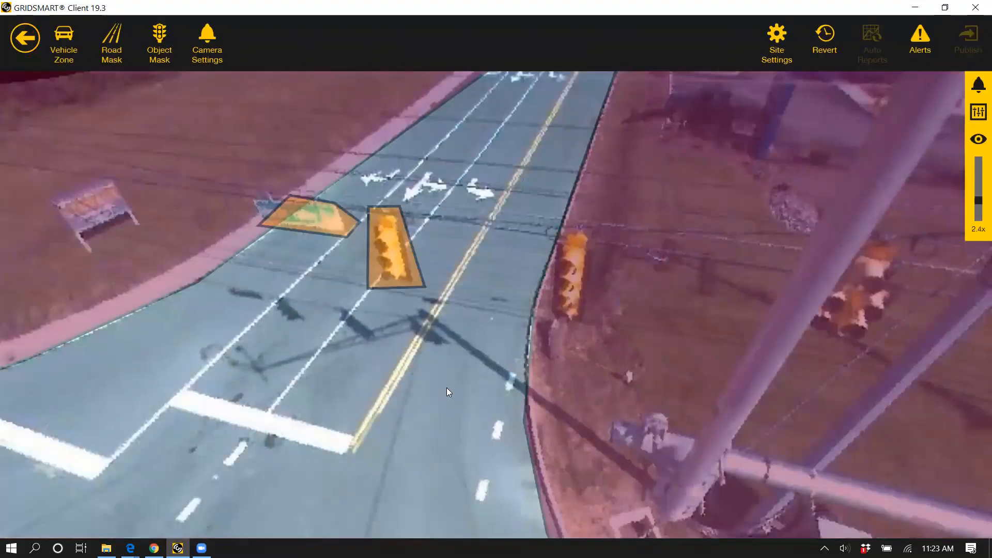
drag(478, 416, 456, 428)
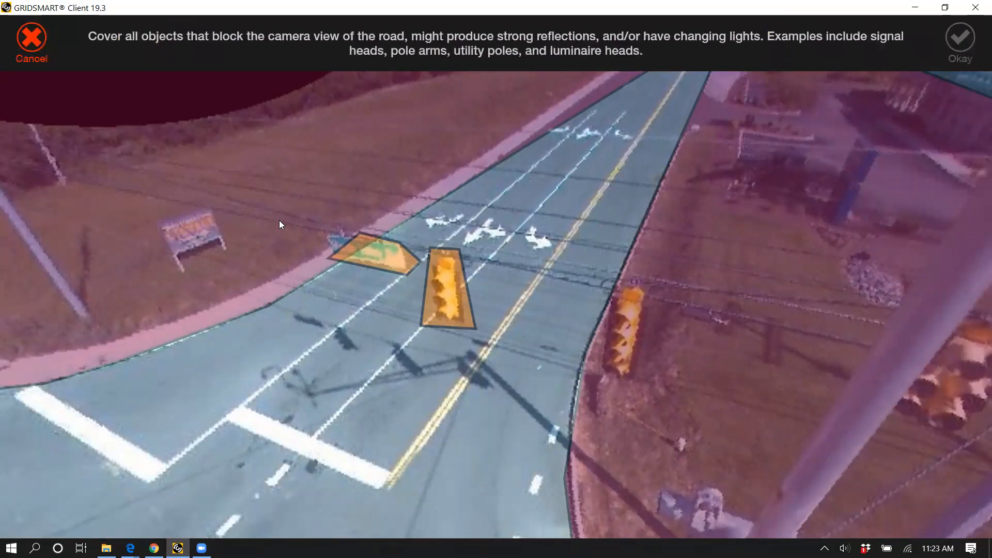
click(629, 295)
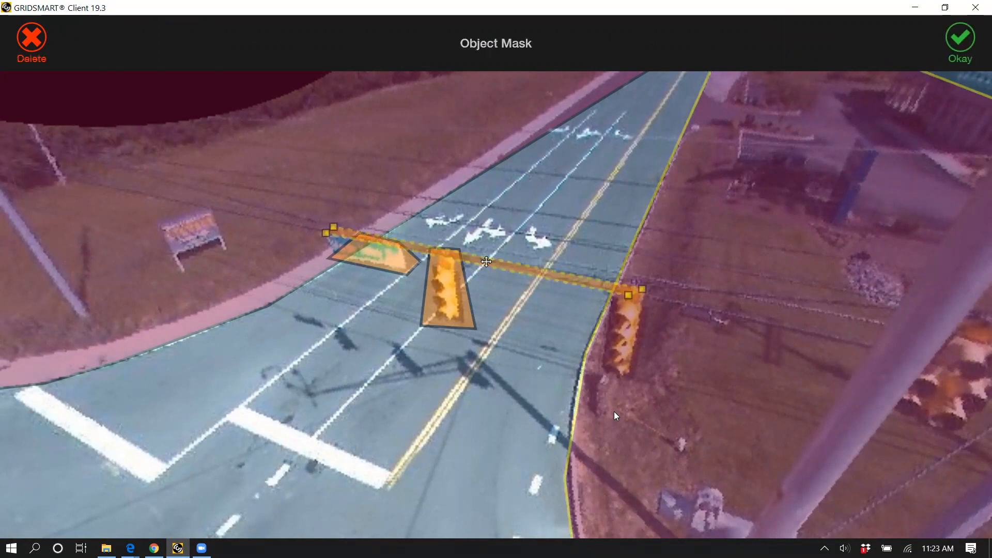
click(485, 252)
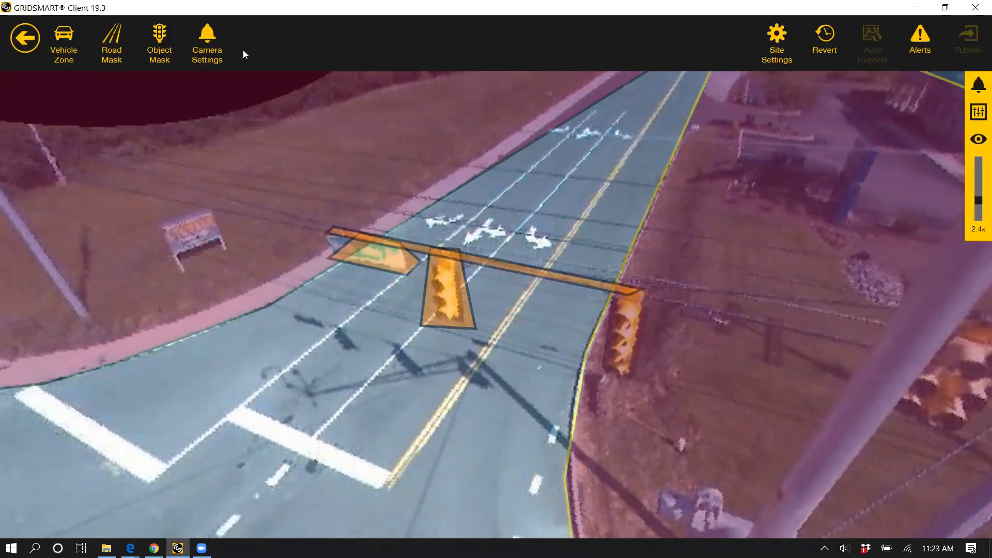
Step: Draw a second narrow object mask over the overhead cable crossing the side road just beyond the painted lane arrows
click(425, 200)
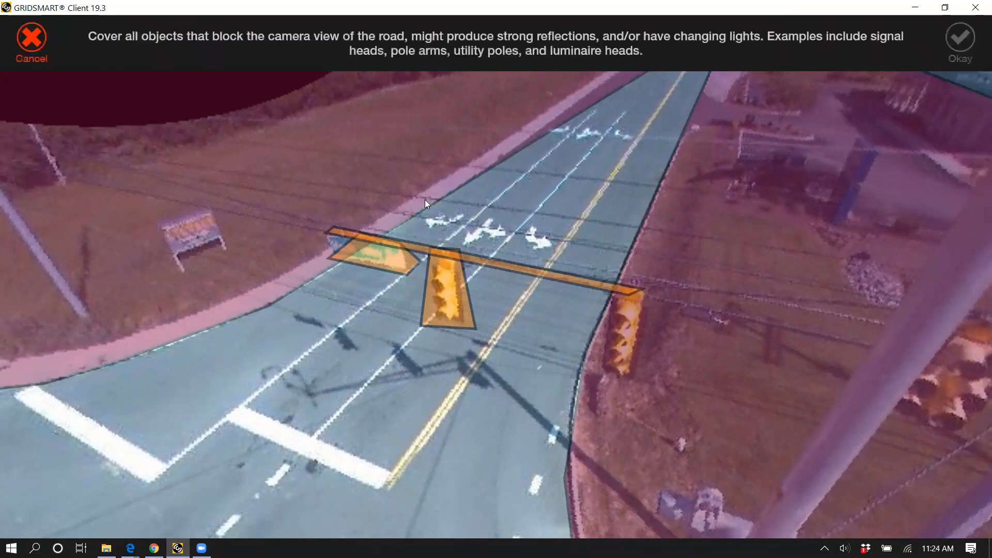
click(428, 201)
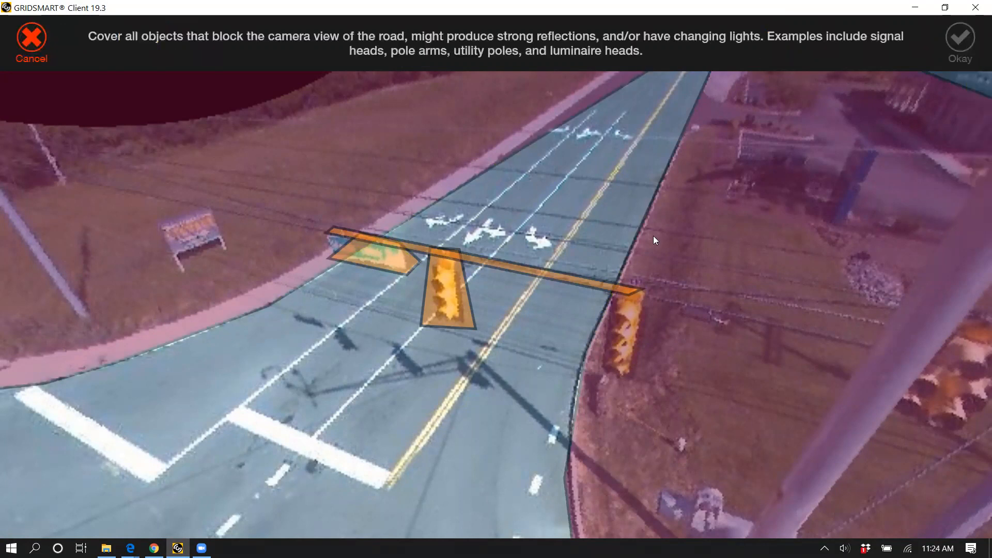
click(432, 193)
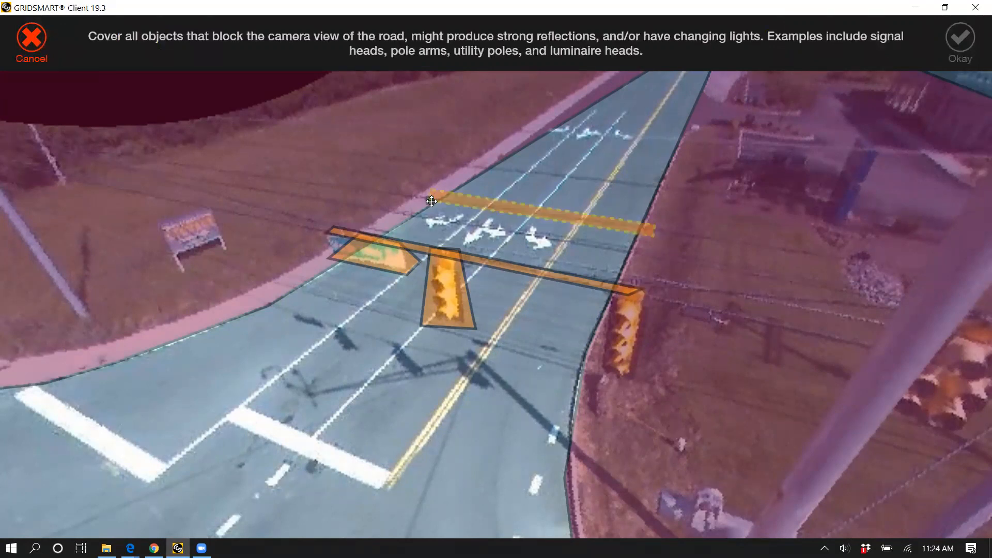
click(432, 201)
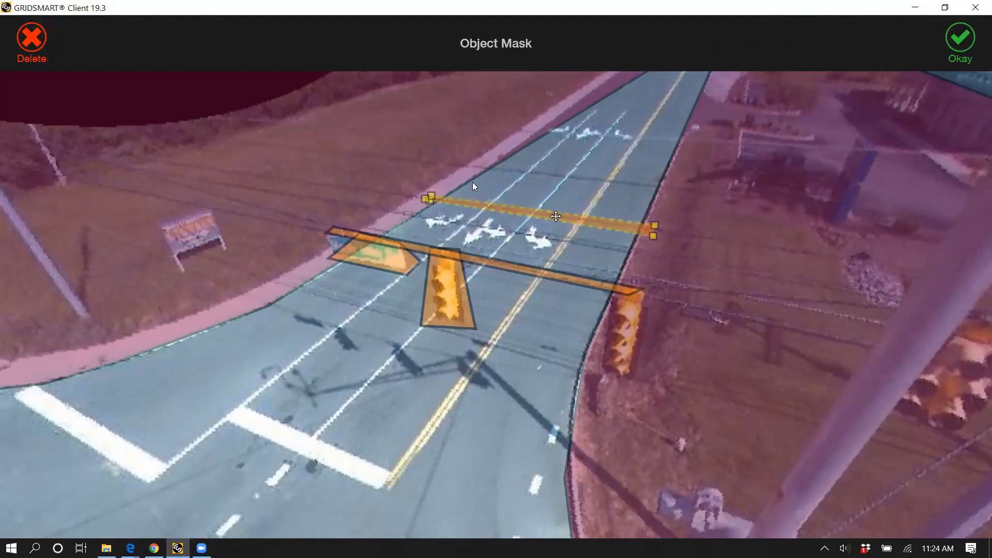
click(419, 201)
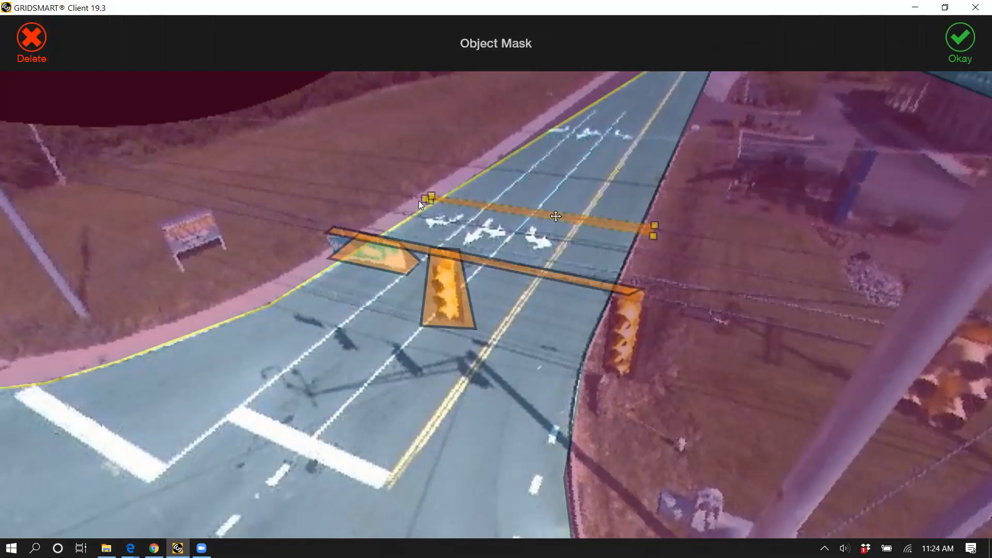
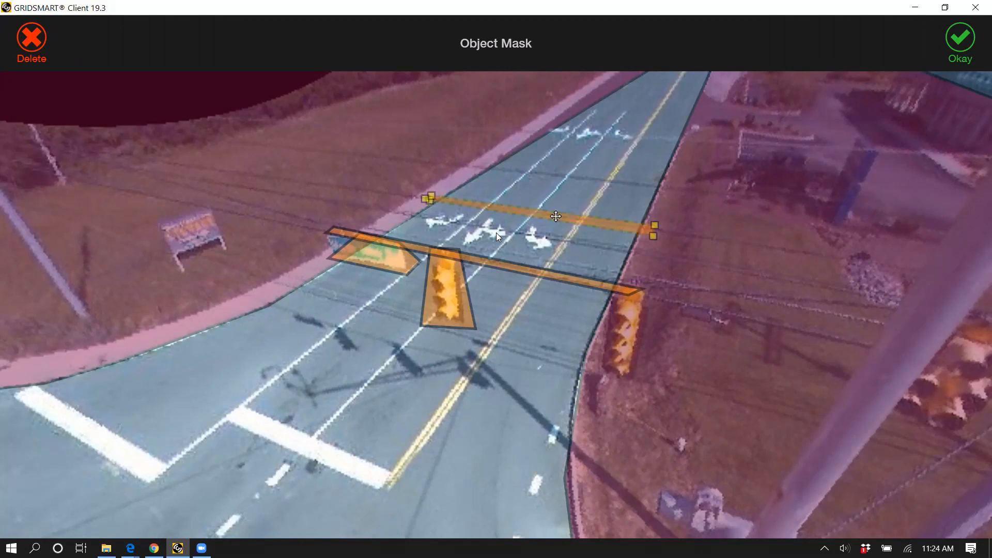
Step: Accept the cable's object mask, and draw and accept another over the signal head hanging above the queued cars beyond the crosswalk
click(671, 397)
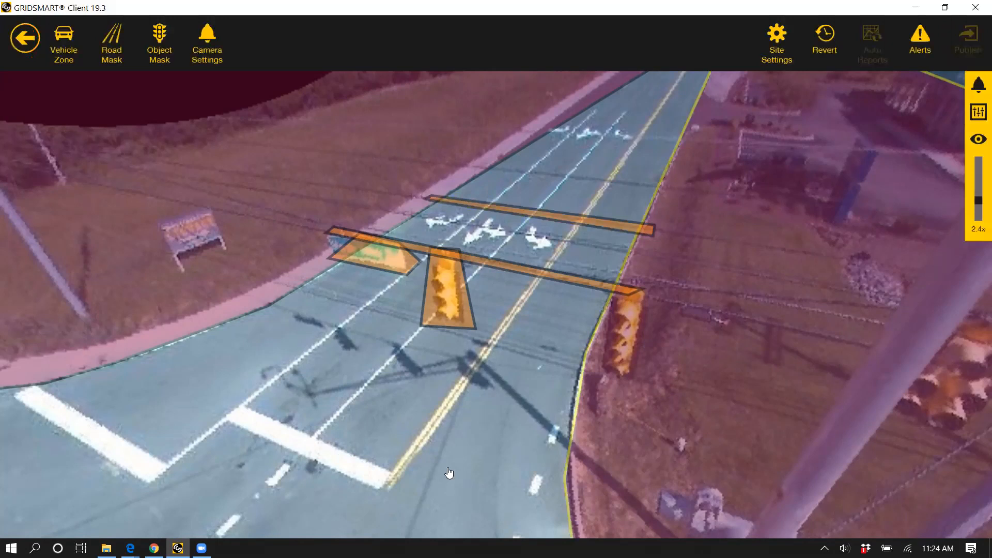
scroll(472, 302, down, 4)
scroll(472, 174, up, 7)
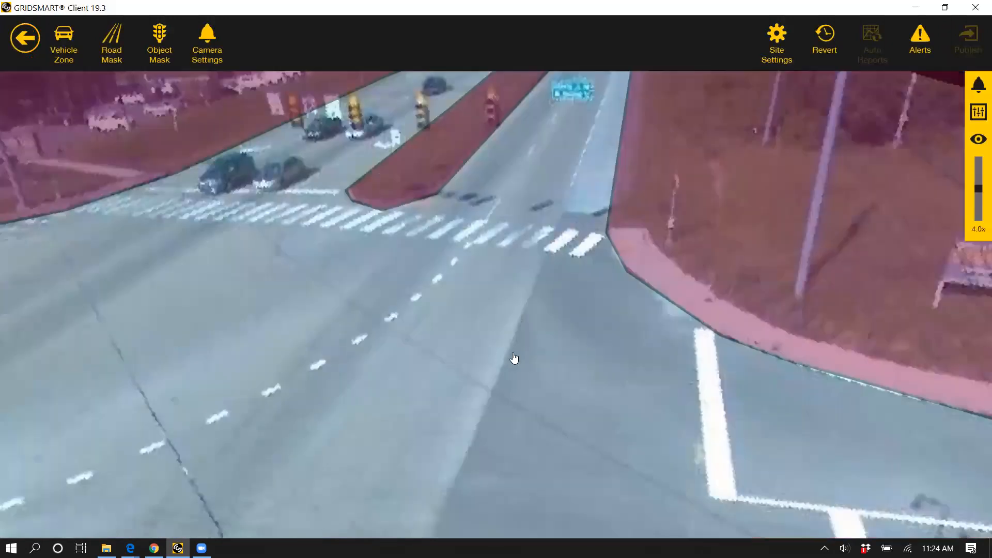
drag(515, 358, 609, 214)
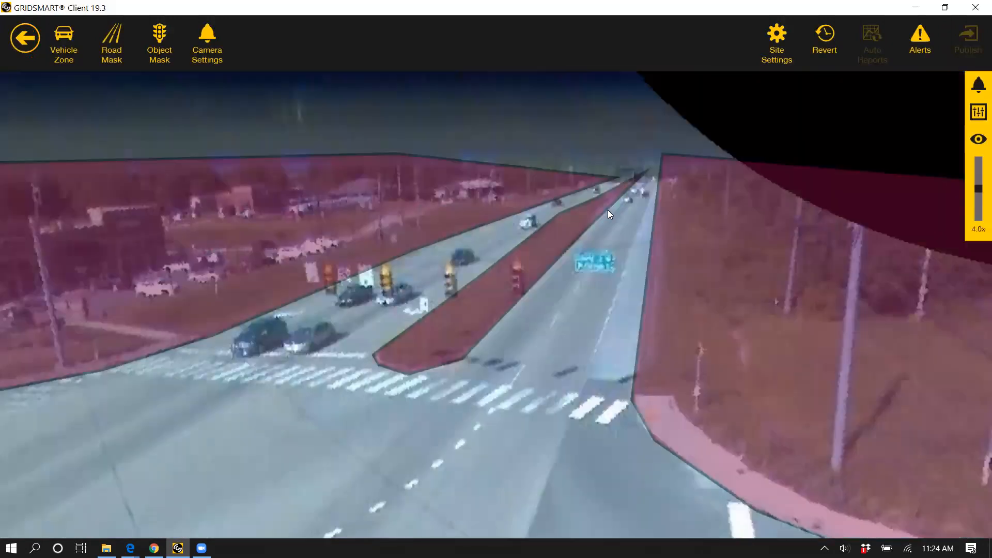
scroll(598, 241, up, 1)
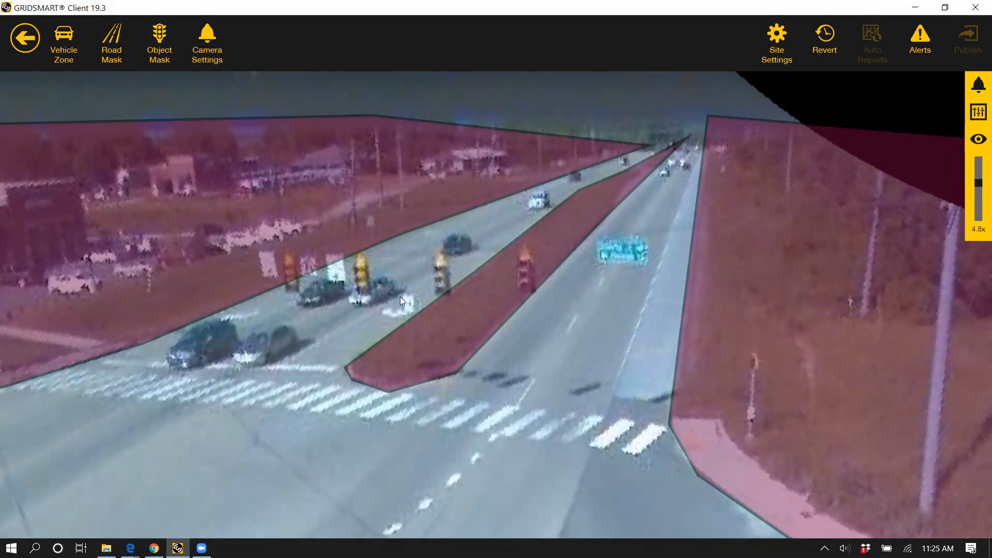
click(143, 40)
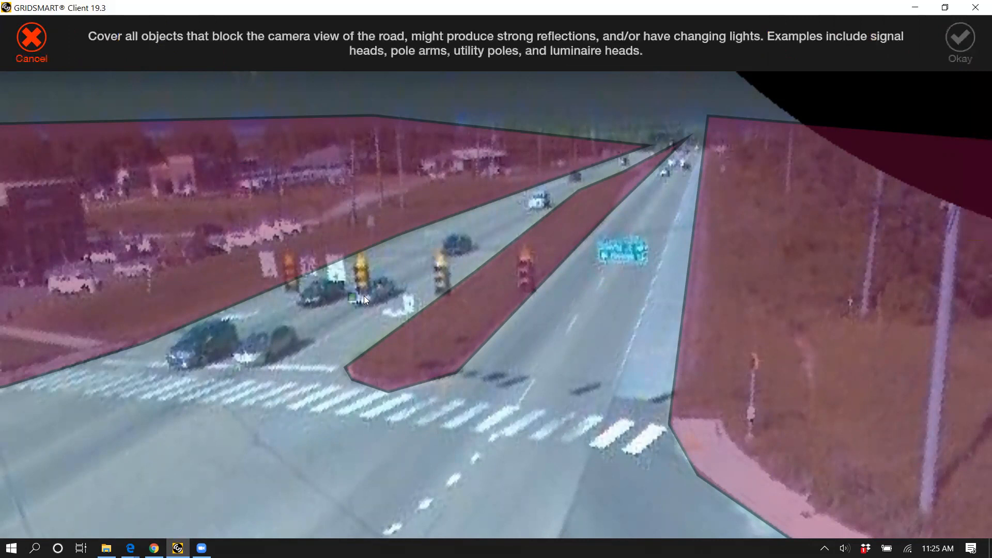
click(353, 310)
click(954, 43)
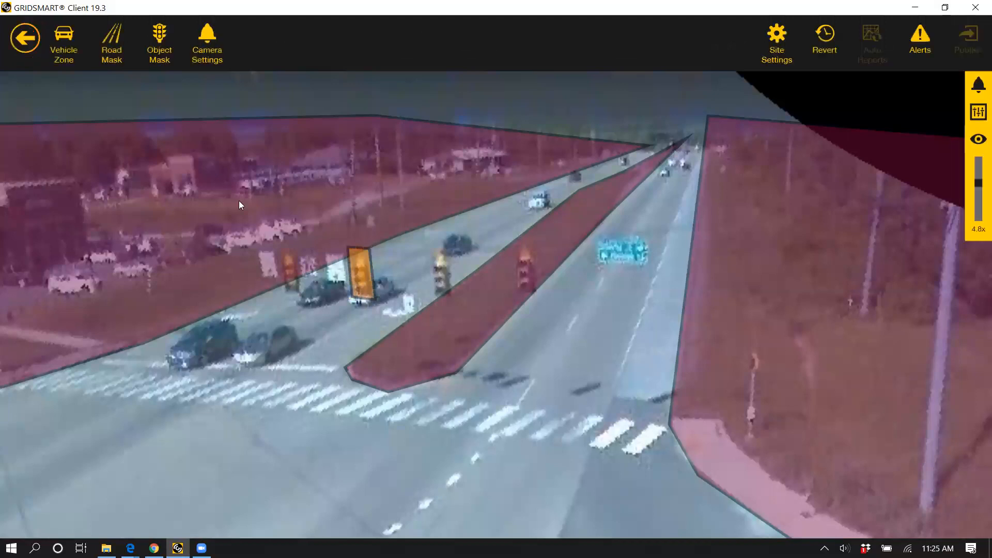
Step: Draw an object mask over the white sign beside the masked signal head, adjust its lower corner, and accept it
click(339, 246)
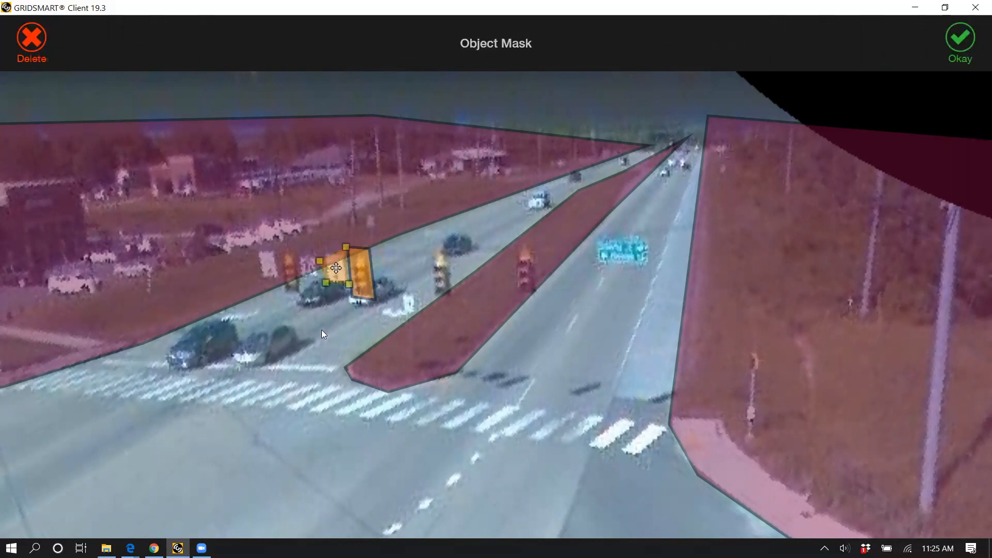
drag(326, 283, 323, 283)
click(387, 278)
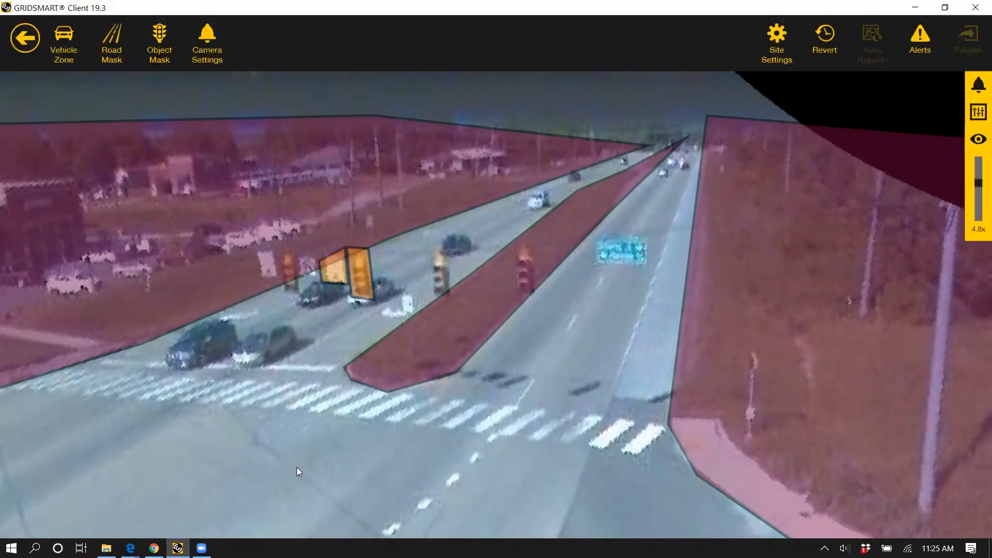
Step: Look over the remaining signal heads, the overhead street sign and the road masks on the approaches around the intersection
drag(342, 485, 341, 484)
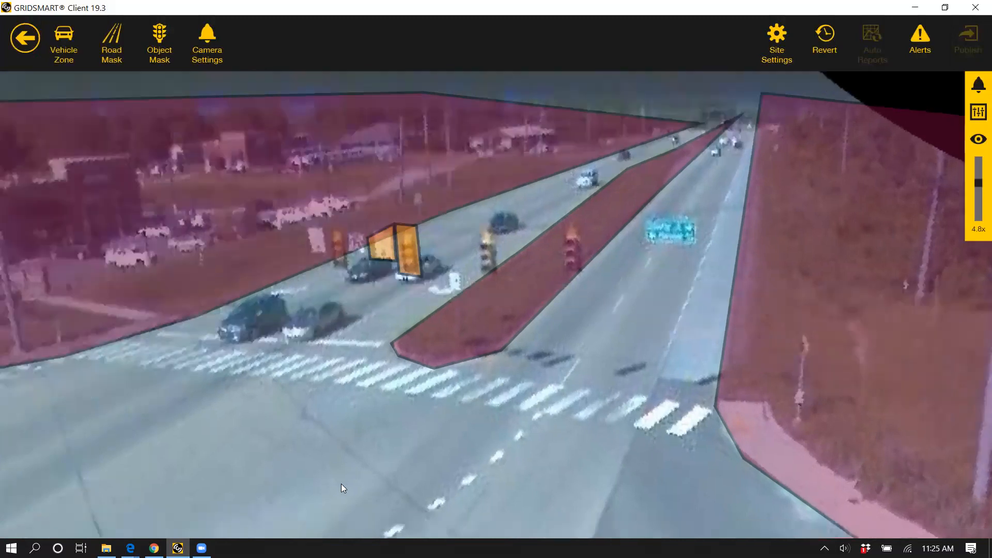
click(581, 178)
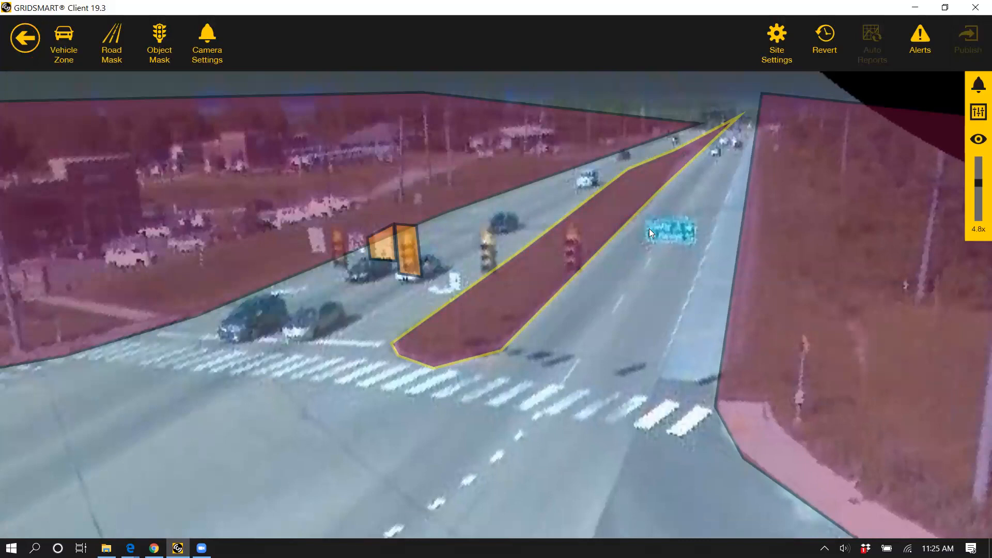
click(695, 259)
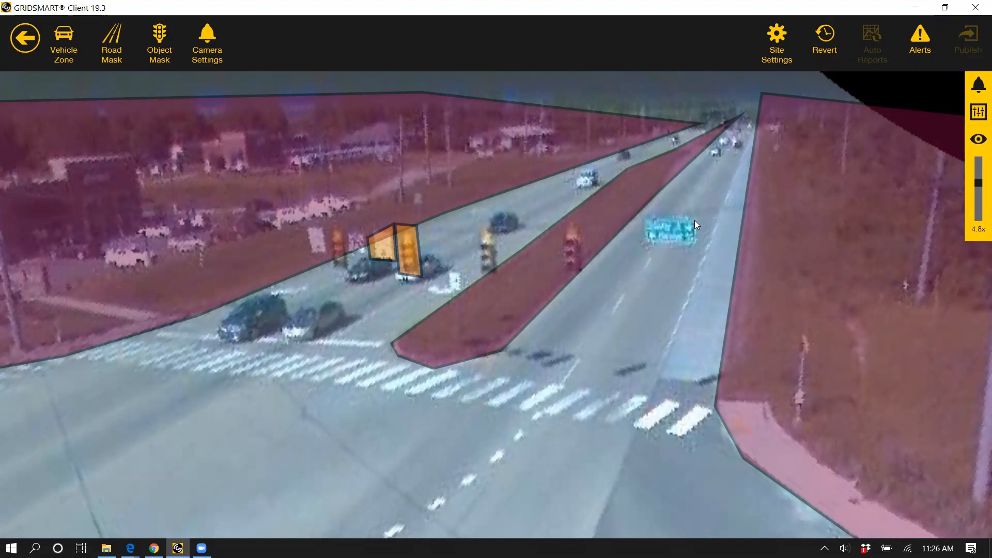
click(452, 306)
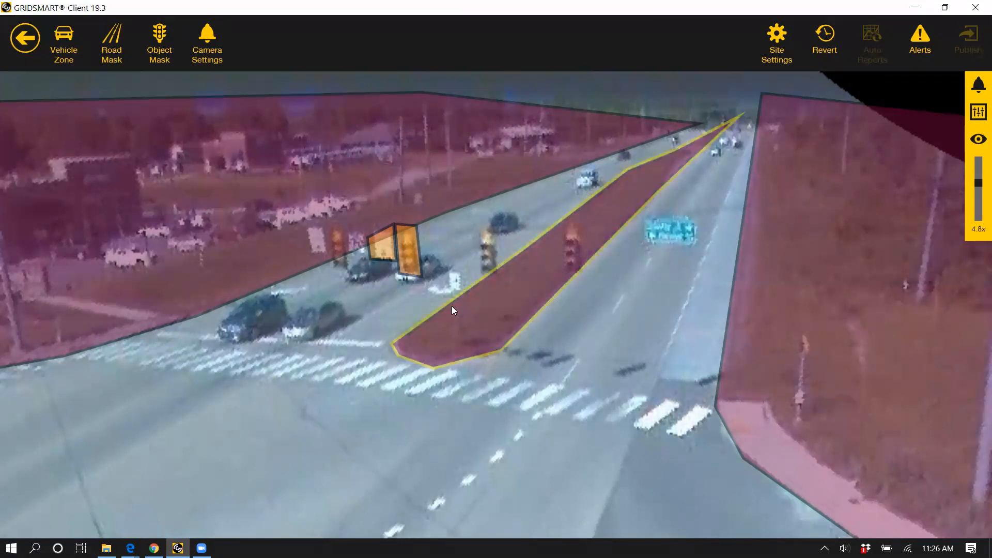
drag(347, 421, 385, 396)
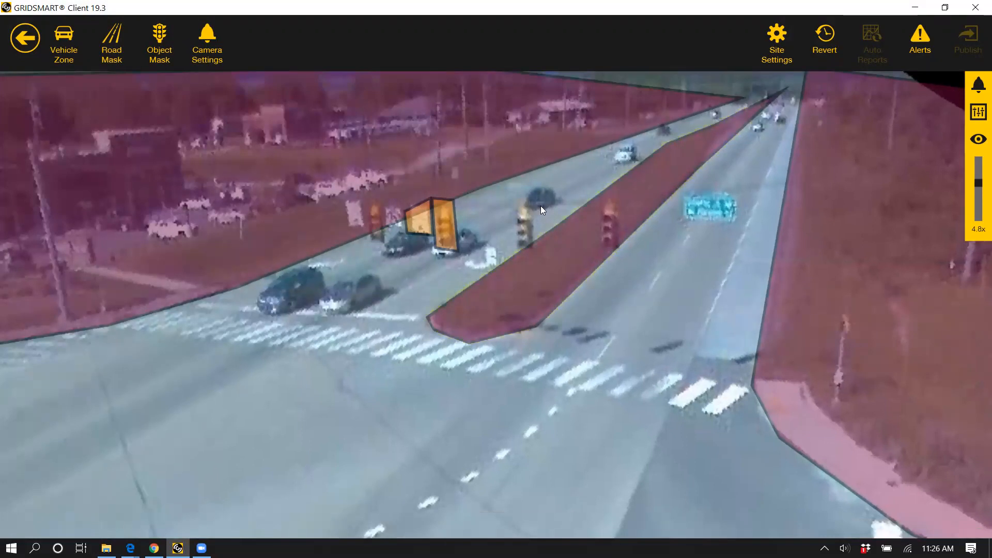
scroll(449, 270, down, 4)
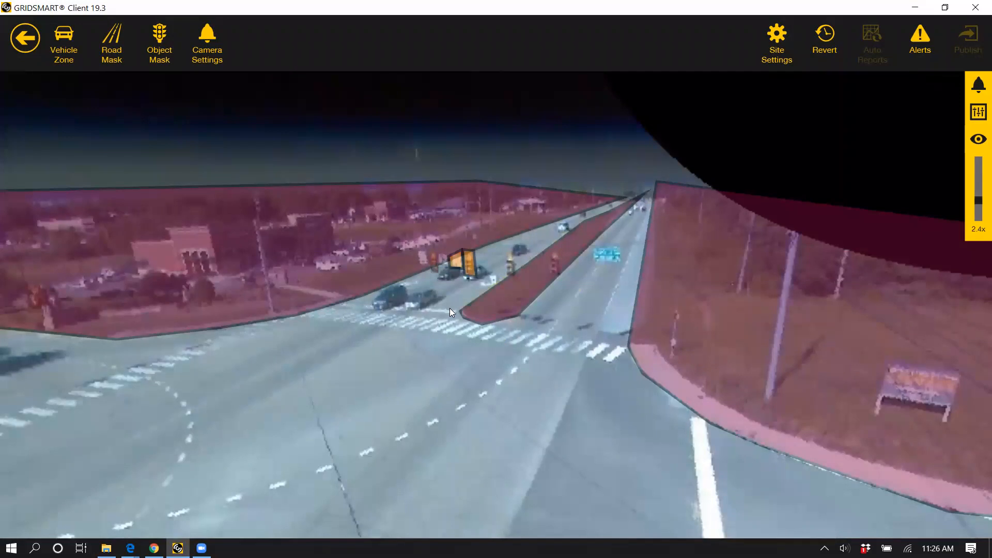
drag(596, 285, 573, 281)
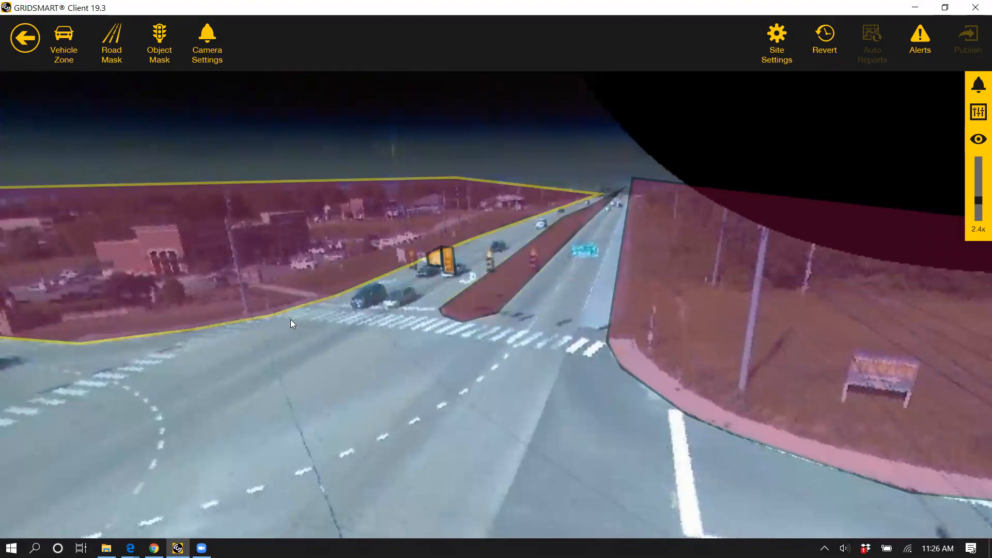
drag(515, 386, 539, 391)
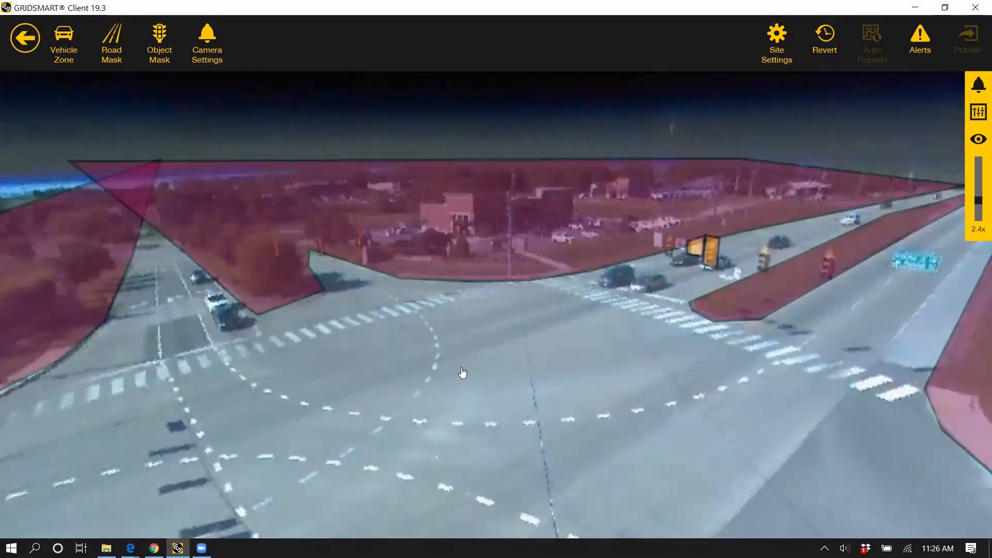
drag(462, 372, 290, 417)
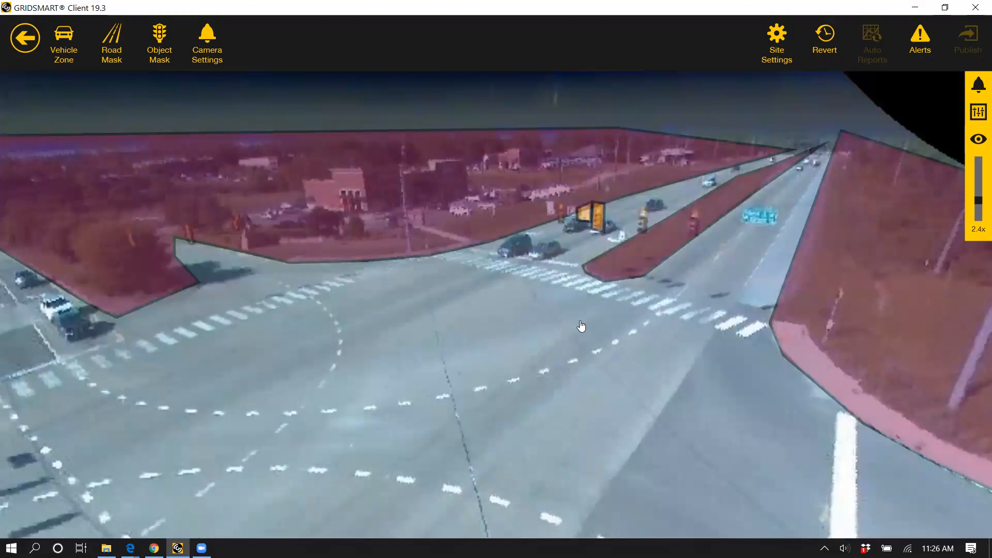
drag(581, 326, 494, 311)
scroll(495, 311, down, 5)
drag(337, 425, 533, 359)
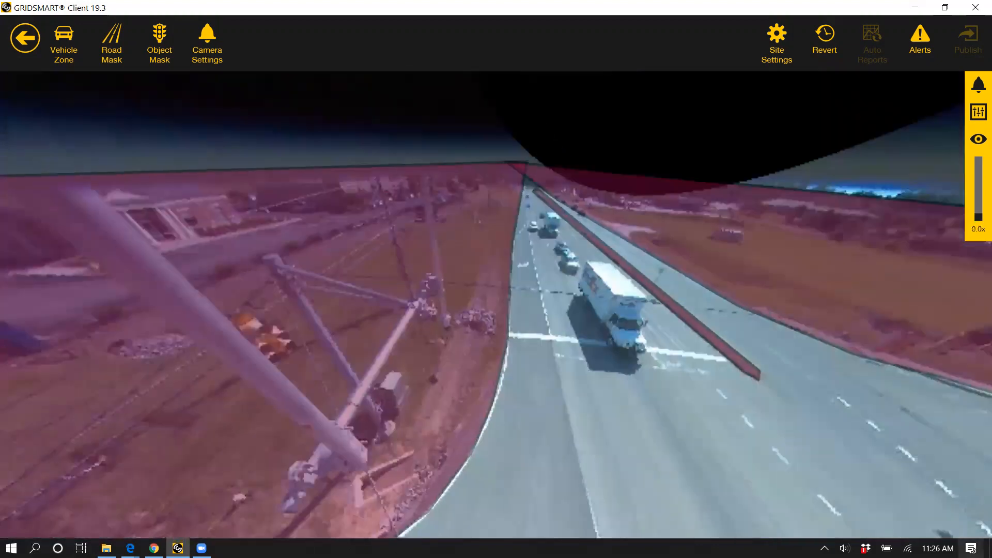
drag(556, 306, 530, 316)
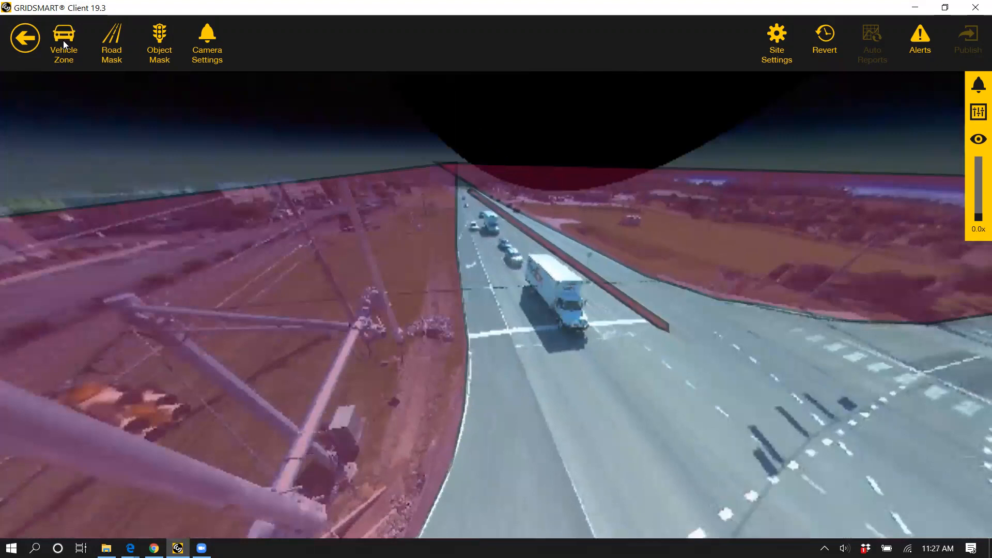
Step: Draw a vehicle zone over the two through lanes behind the delivery truck's stop line, with the traffic flow arrow pointing toward the stop line
click(453, 270)
scroll(526, 280, up, 5)
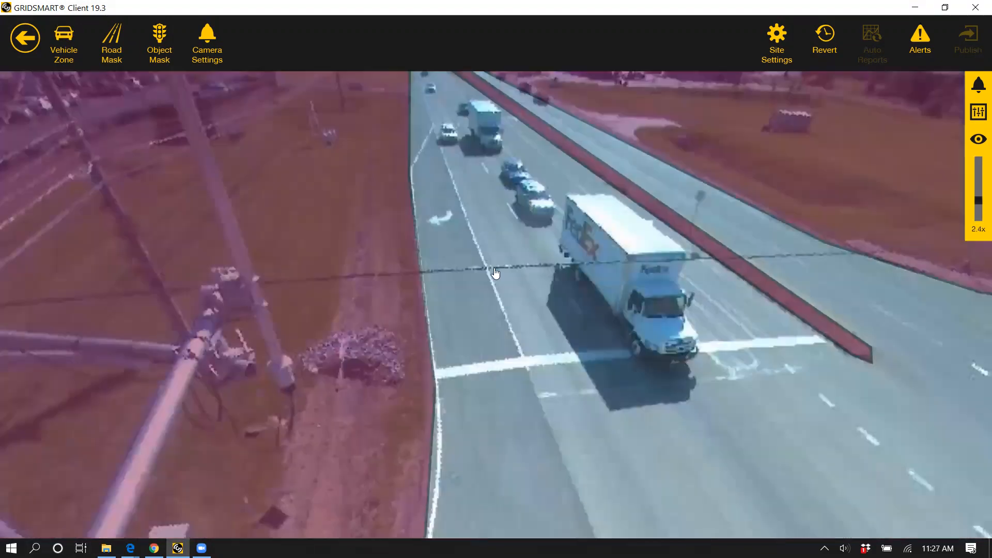
drag(494, 267, 442, 336)
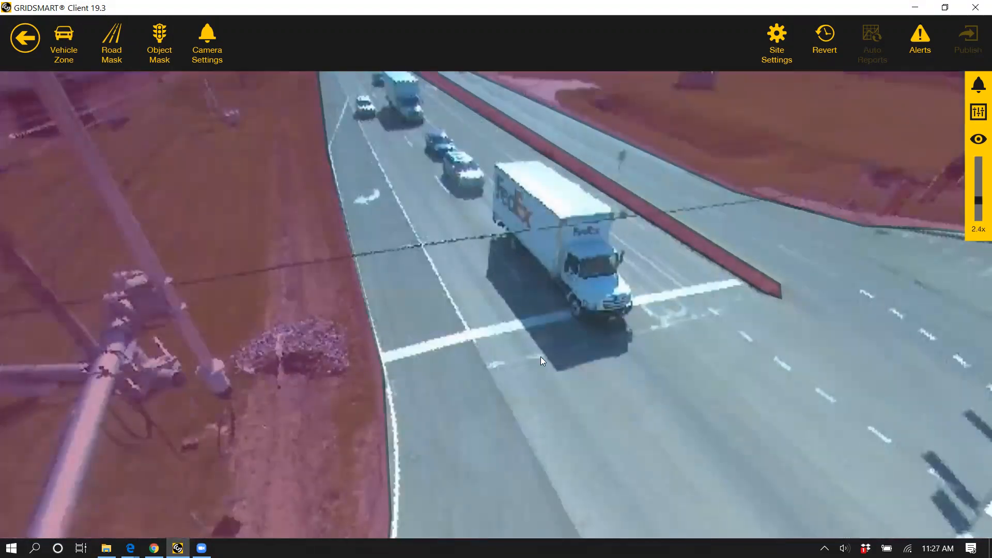
scroll(321, 443, down, 5)
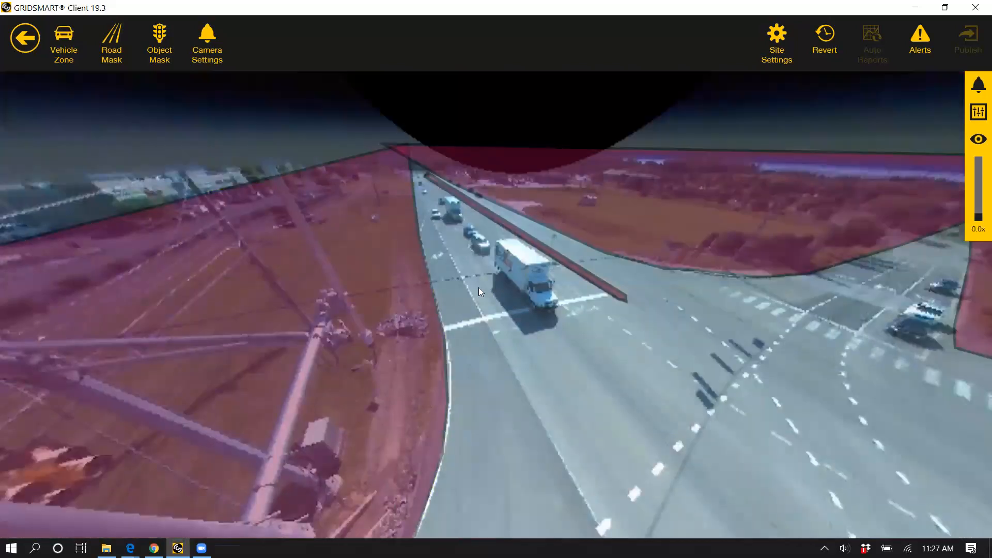
scroll(495, 276, up, 8)
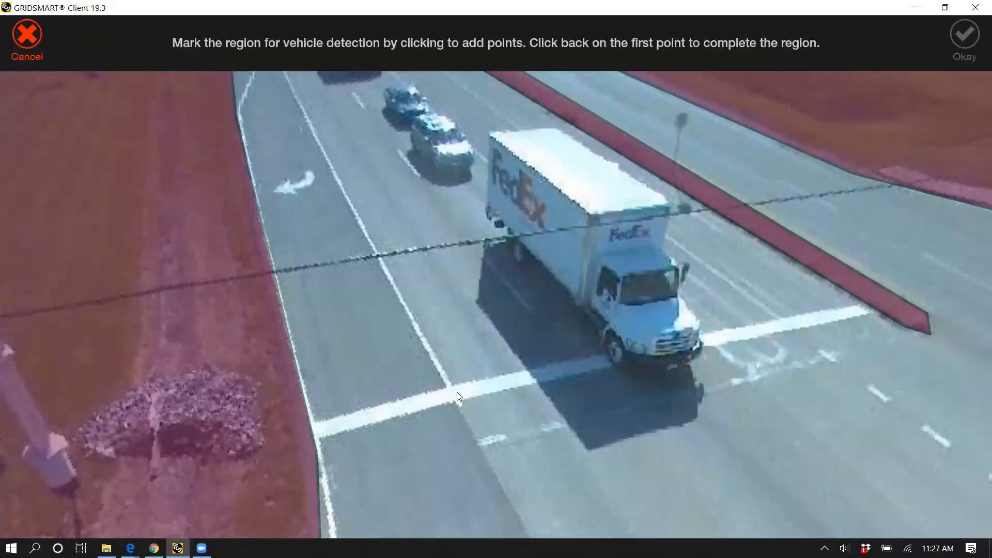
click(458, 391)
click(312, 123)
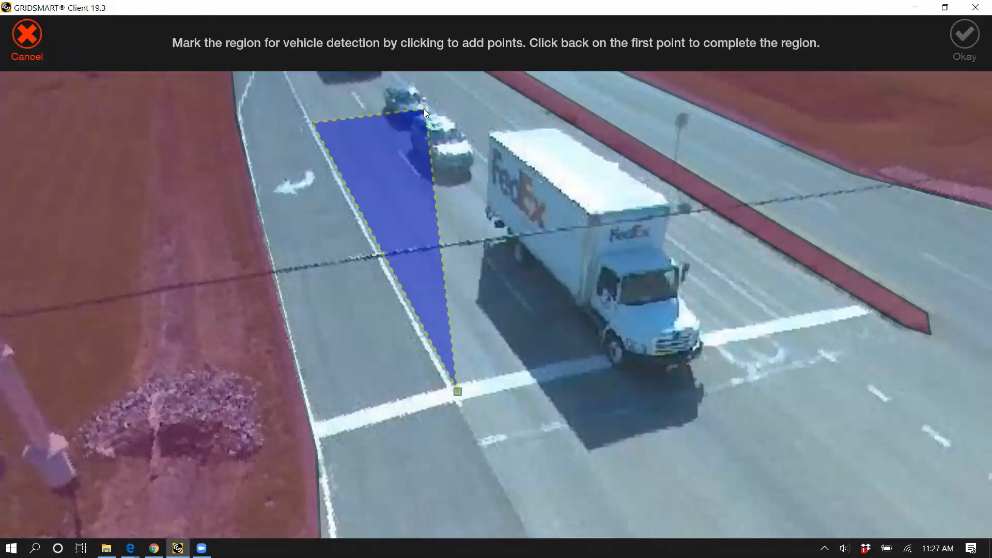
click(586, 275)
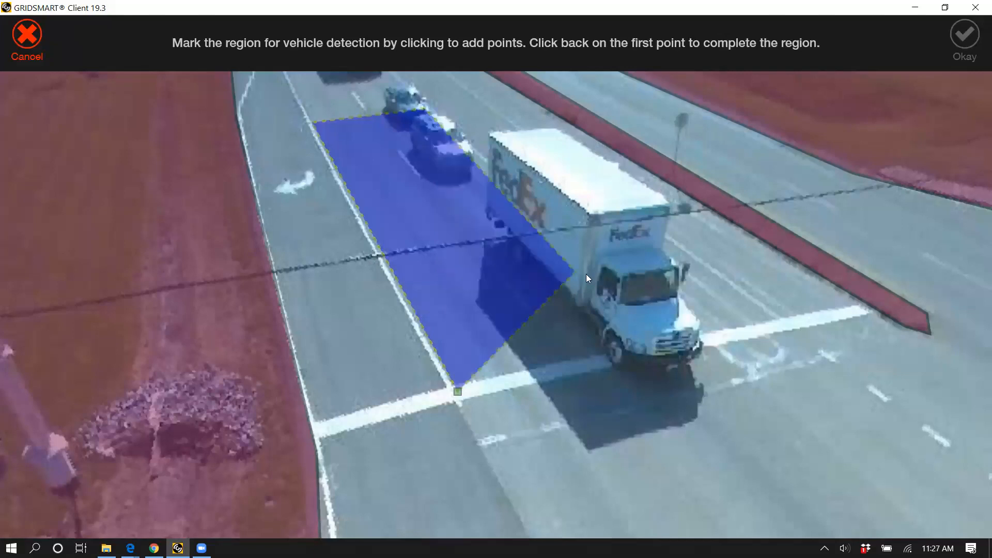
click(659, 338)
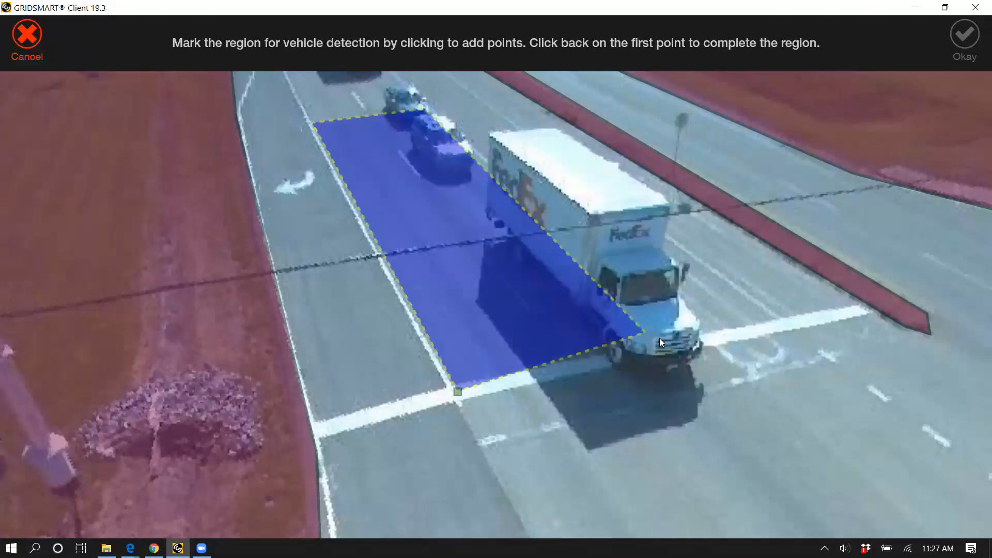
click(637, 354)
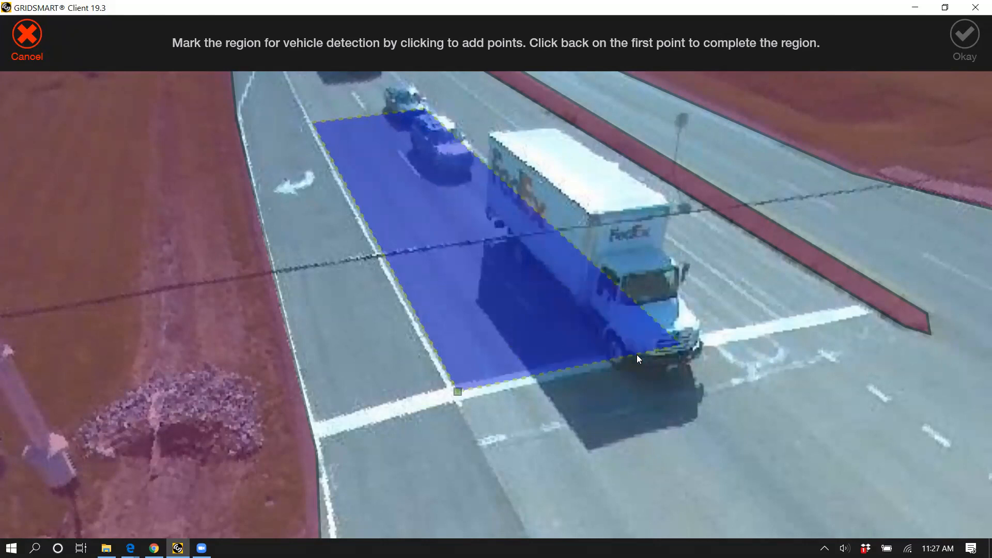
click(458, 392)
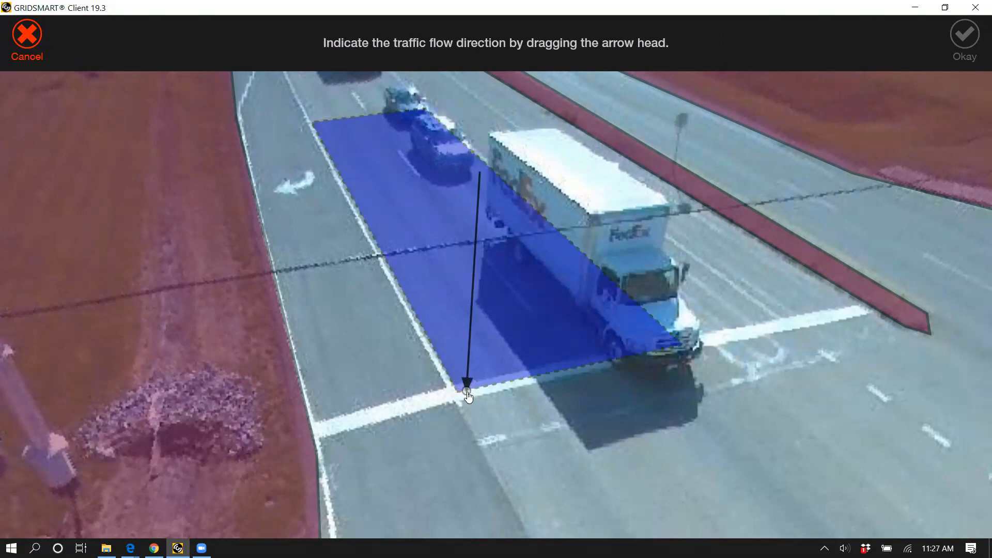
drag(468, 397, 563, 382)
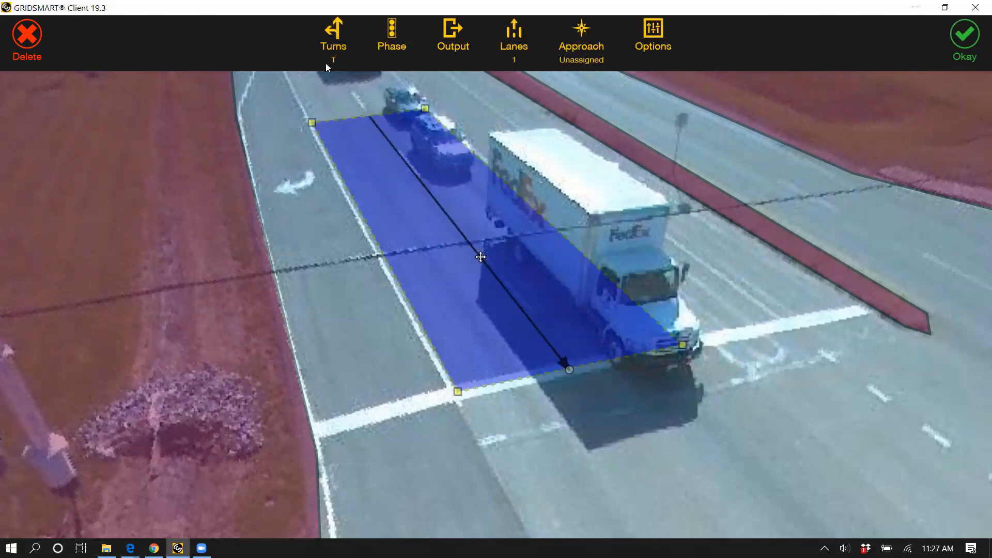
Step: Configure the vehicle zone for Through traffic with phase 6, BIU 1 output 6, 2 lanes and the Southbound approach, and open its options
click(333, 40)
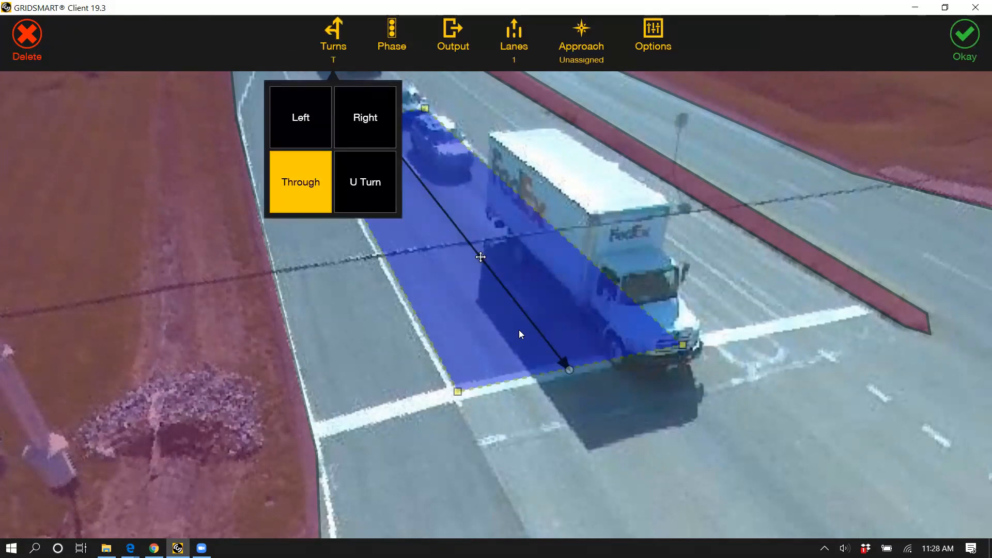
click(394, 64)
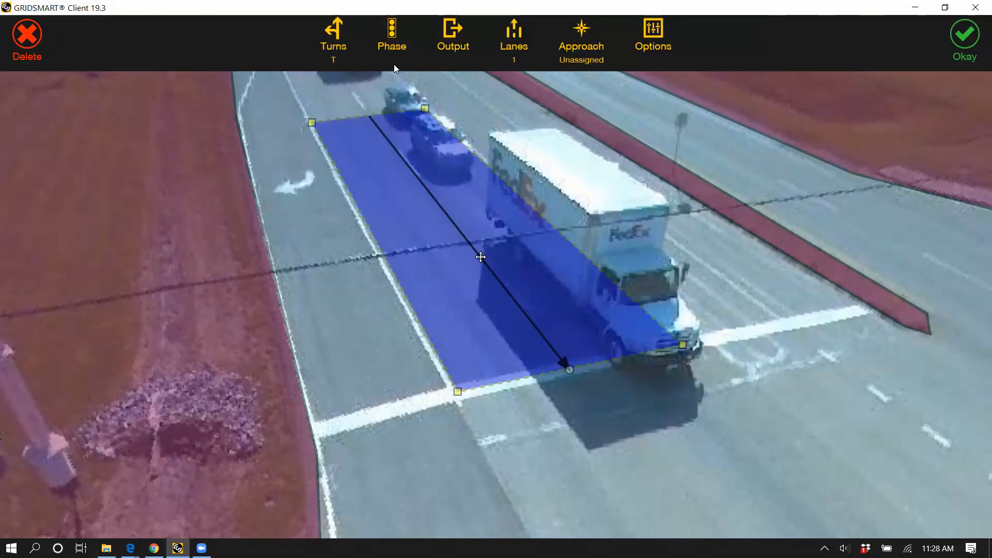
click(394, 64)
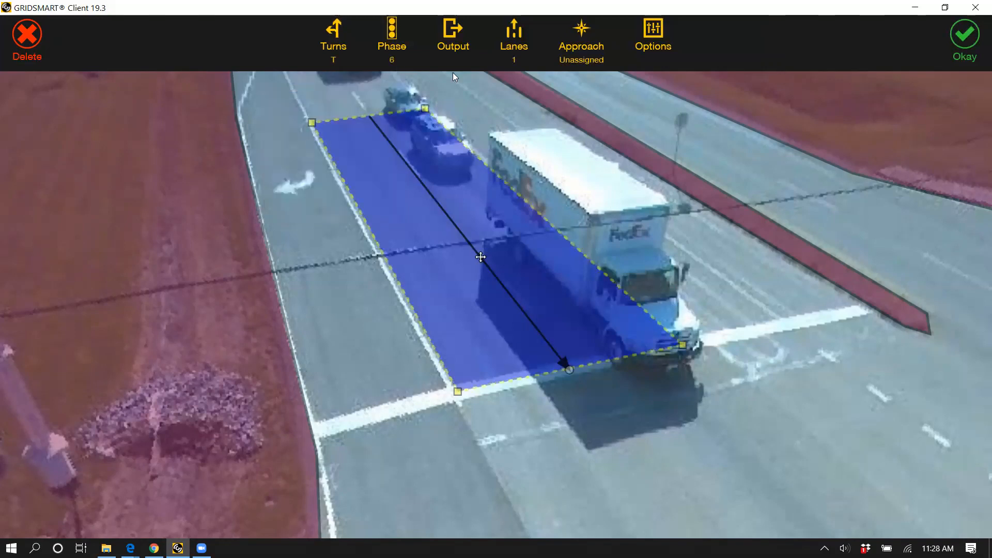
click(405, 145)
click(406, 147)
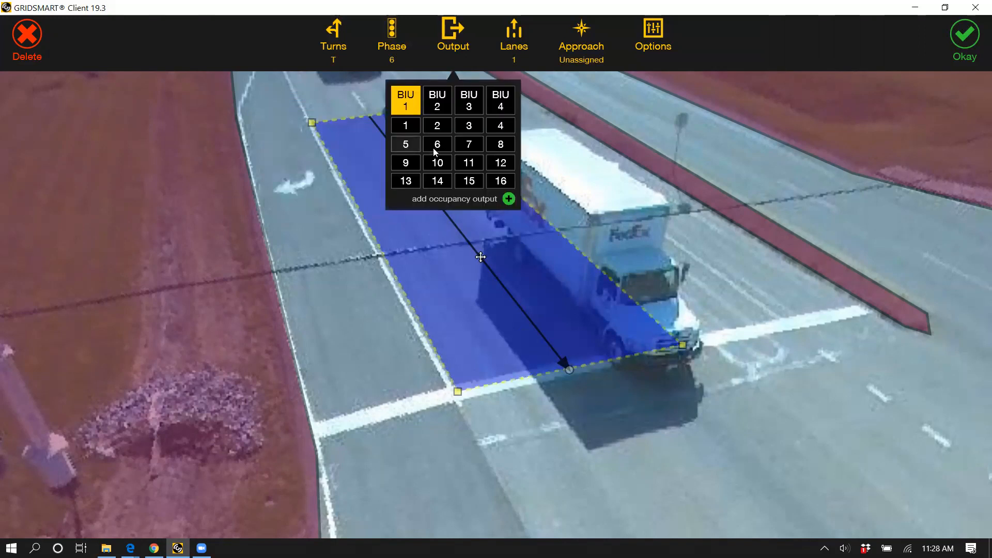
click(433, 148)
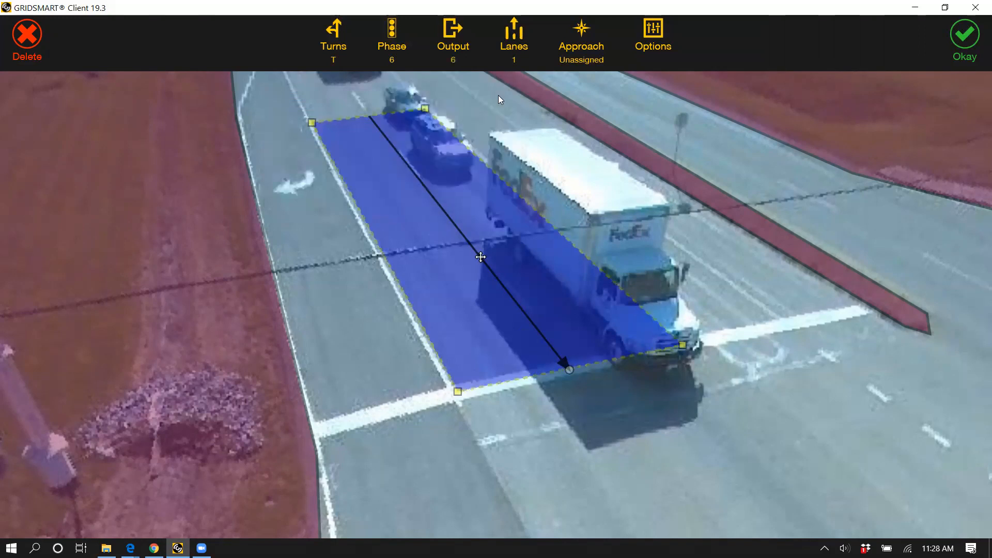
click(550, 52)
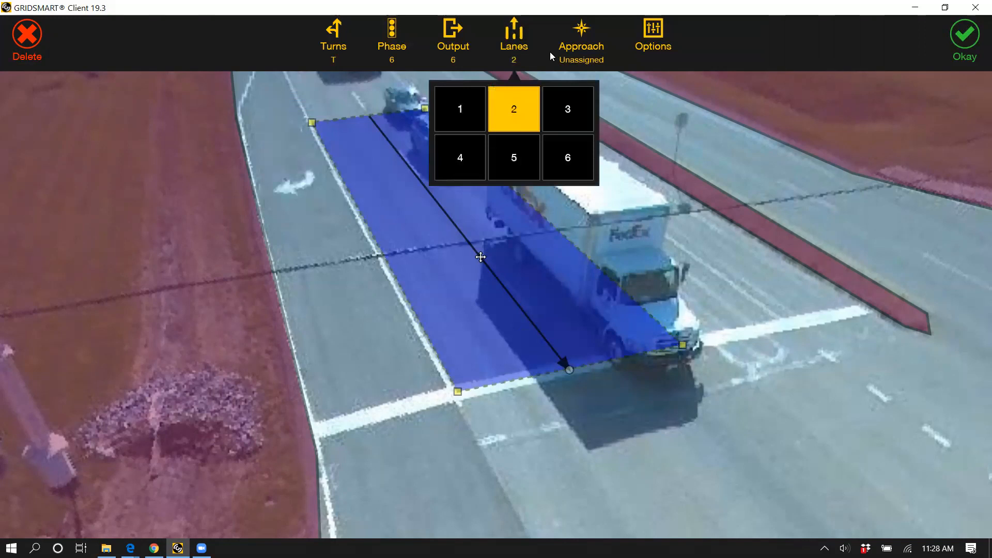
click(572, 187)
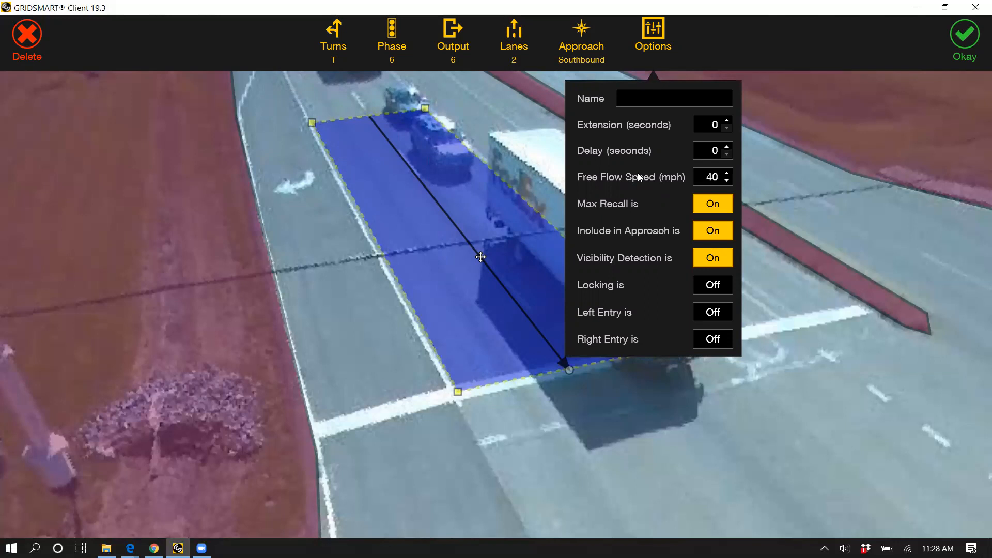
Step: Name the southbound through zone SB T Ph6, set its free flow speed to 45 mph, and accept the zone
text(SB T Ph6)
click(729, 173)
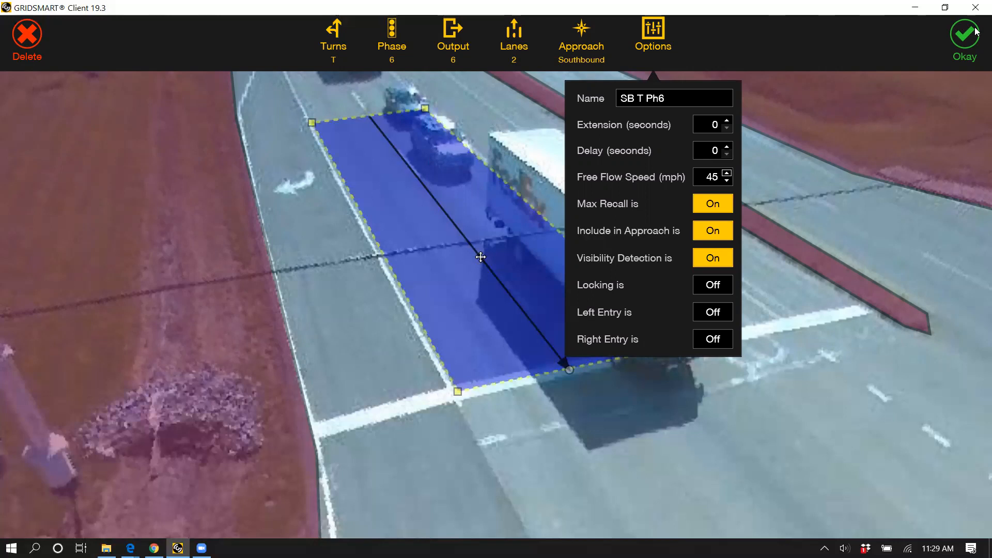
double_click(543, 306)
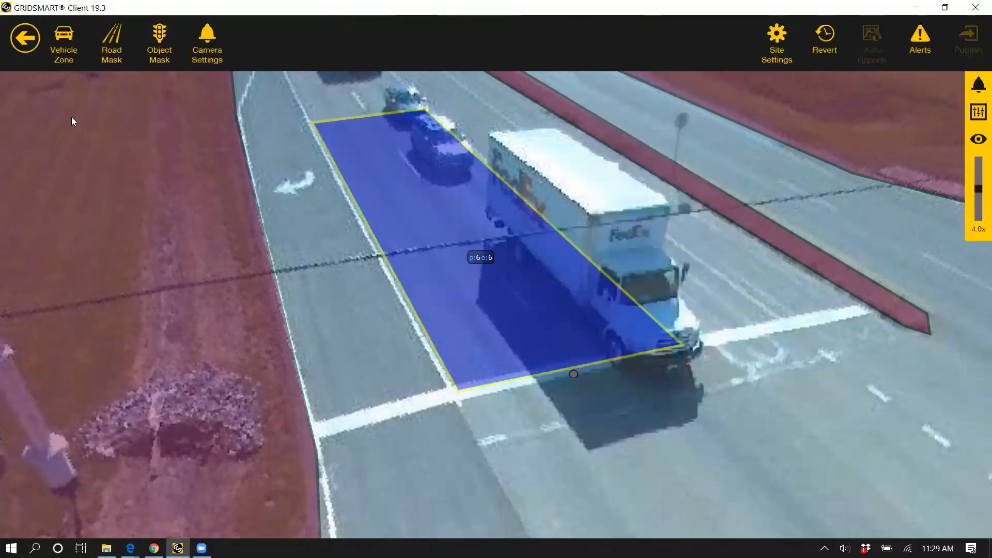
Step: Draw a vehicle zone over the lanes between the through zone and the median, with the traffic flow arrow pointing toward the stop line
click(80, 51)
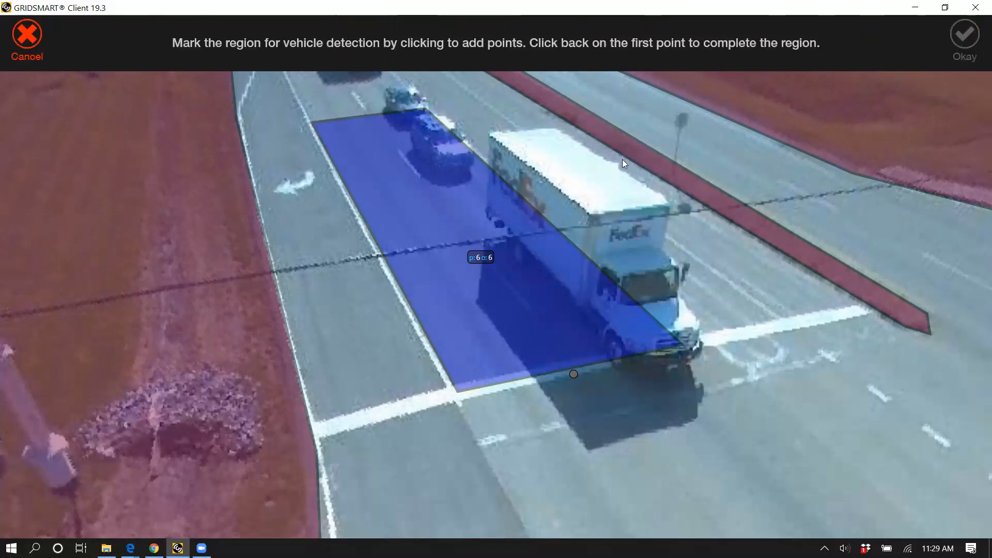
click(430, 107)
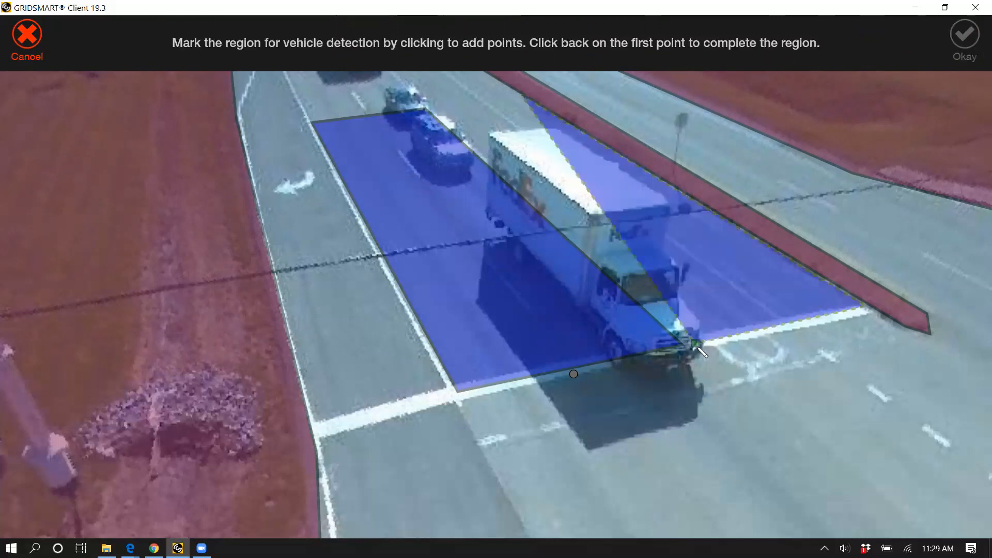
click(698, 348)
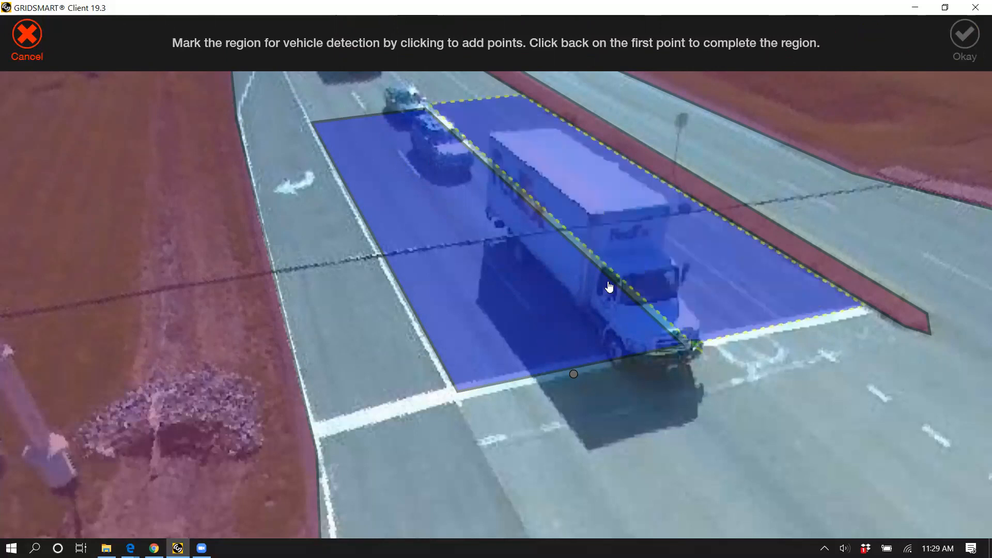
drag(609, 286, 714, 345)
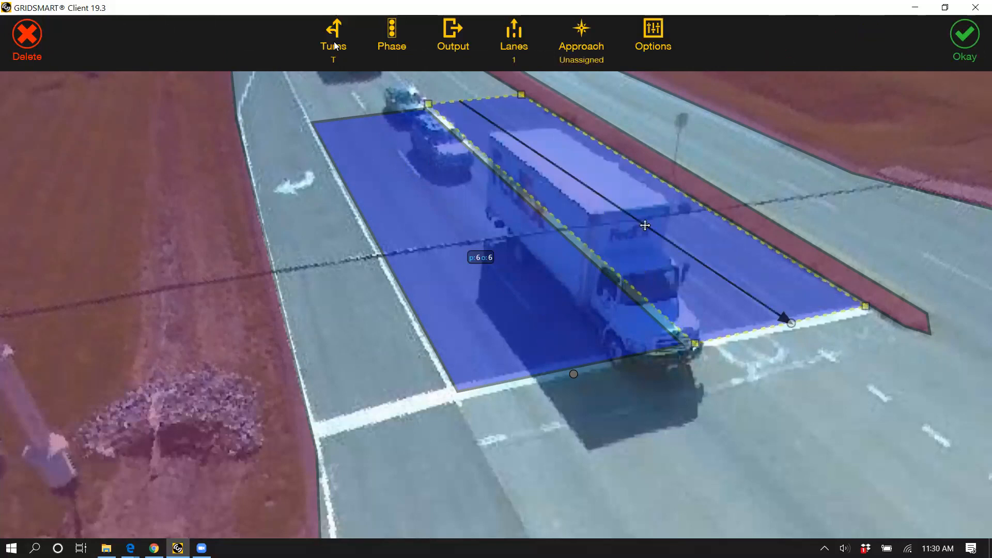
Step: Set the turns of the zone beside the median to Left and U Turn, without Through
click(334, 46)
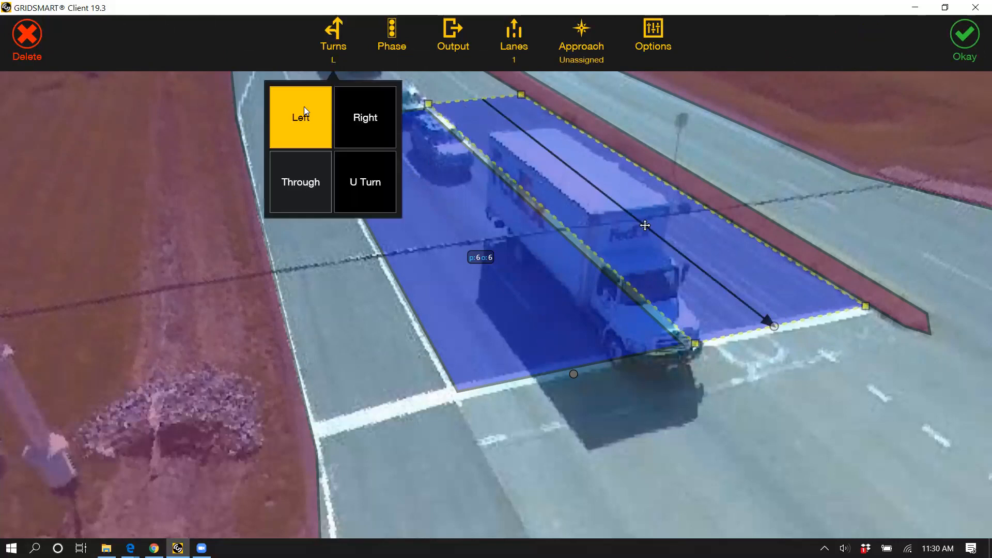
click(301, 176)
click(301, 176)
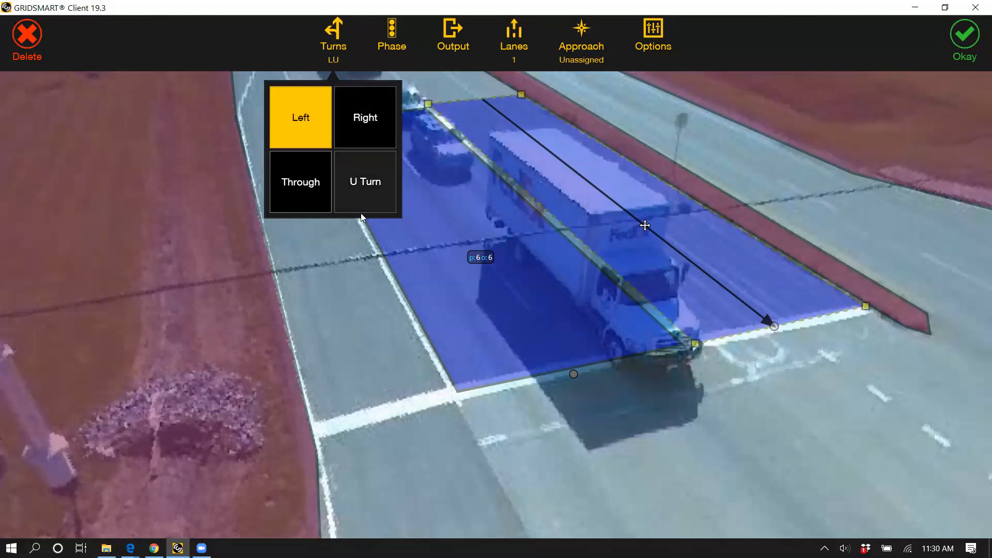
click(374, 180)
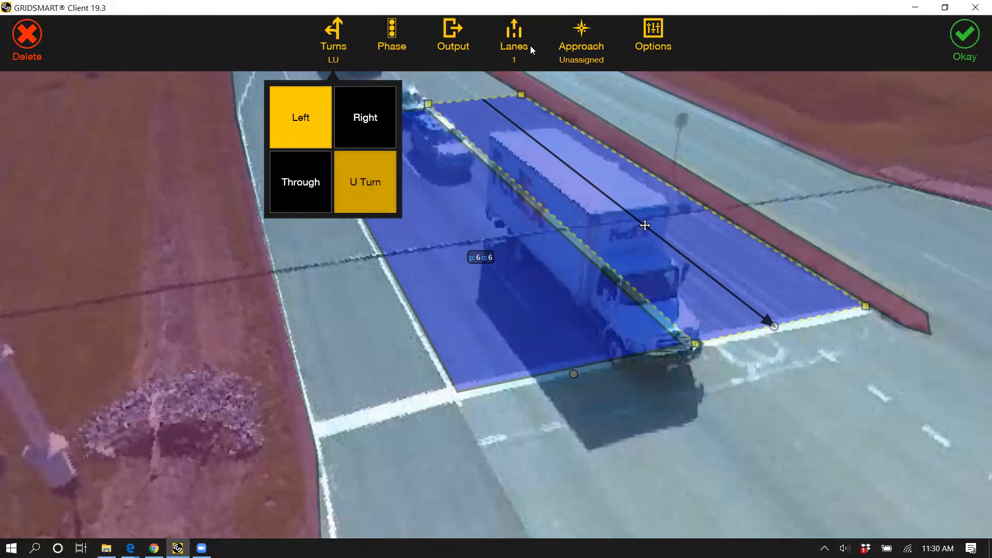
Step: Assign protected phase 1 to the left-turn zone, trying permissive phases 1 and 6 and leaving no permissive phase selected
click(386, 43)
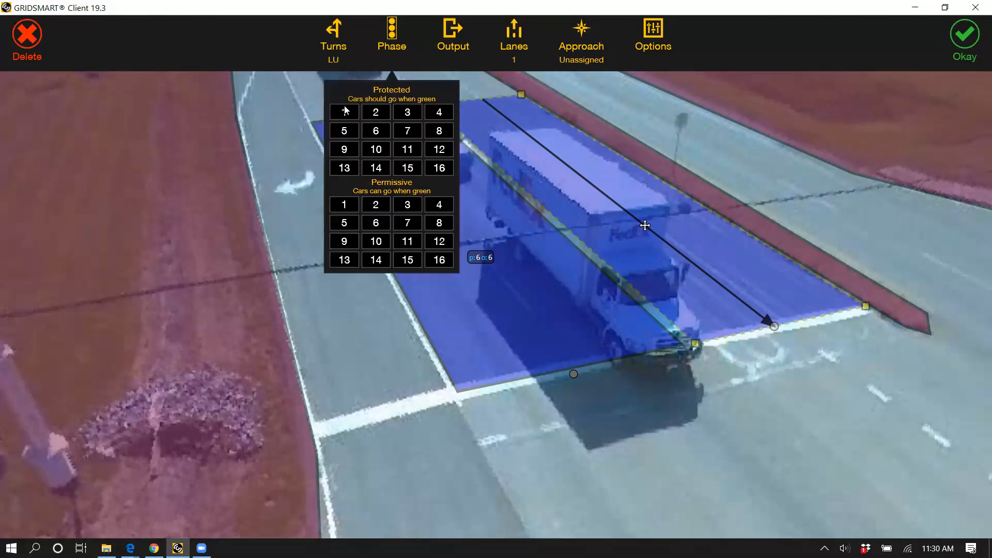
click(345, 112)
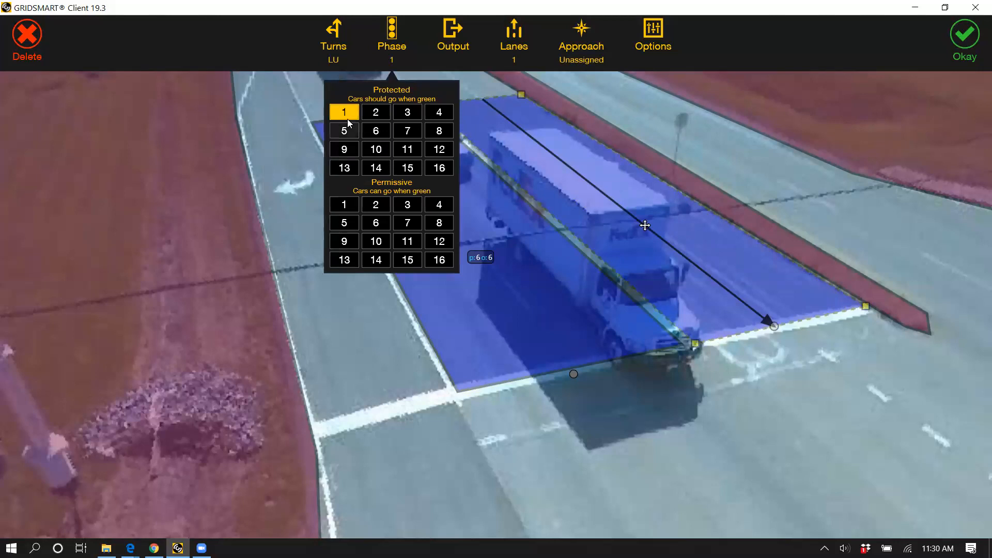
click(346, 208)
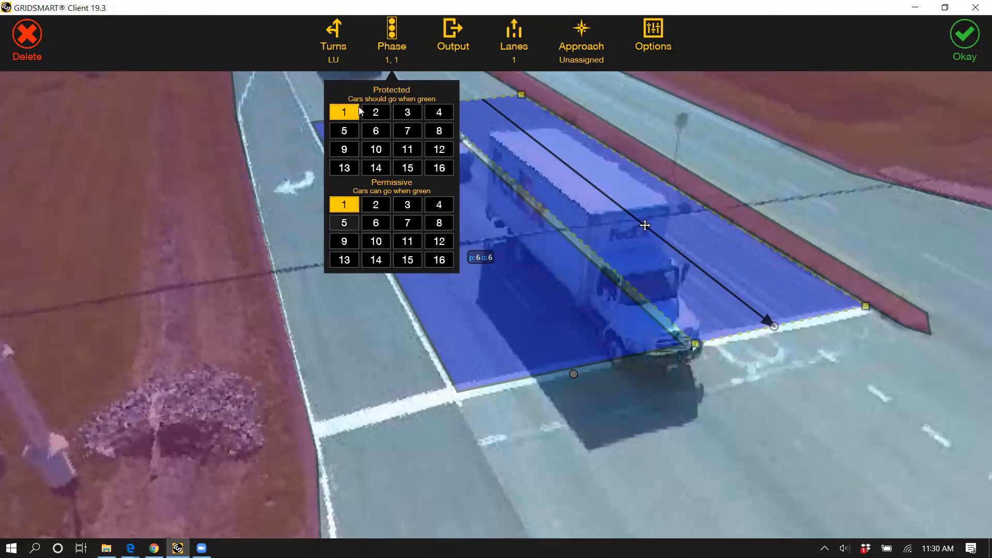
click(379, 224)
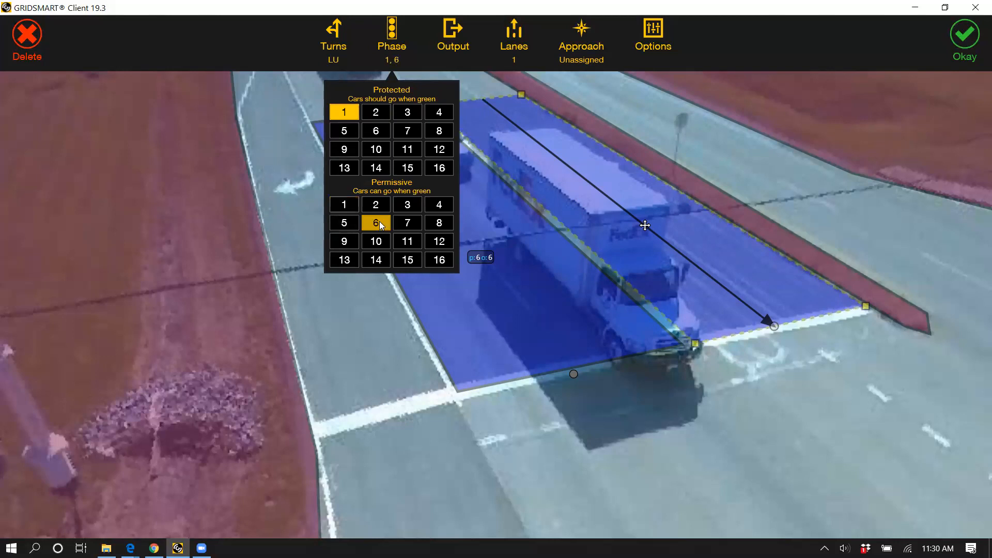
click(340, 120)
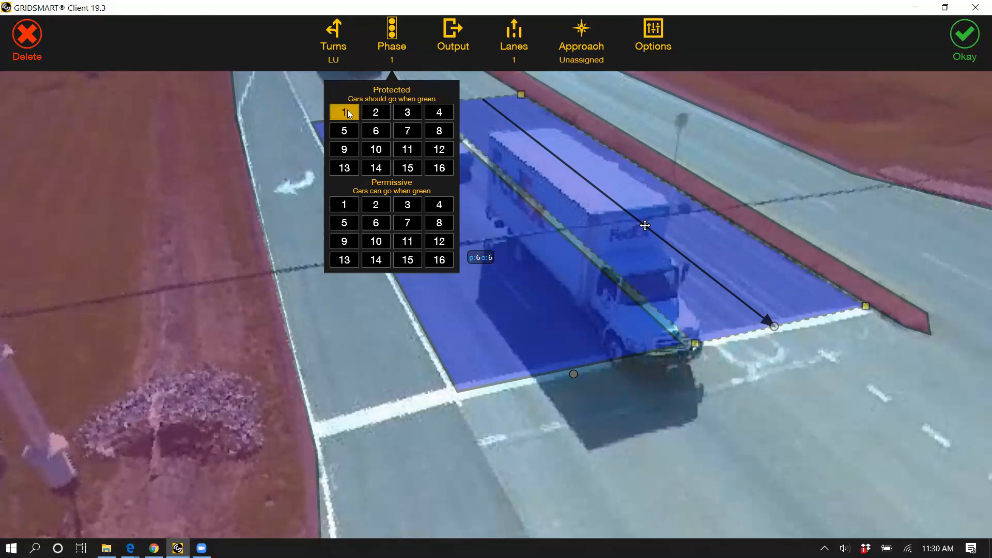
Step: Assign output 1, 2 lanes and the Southbound approach to the left-turn zone
click(452, 37)
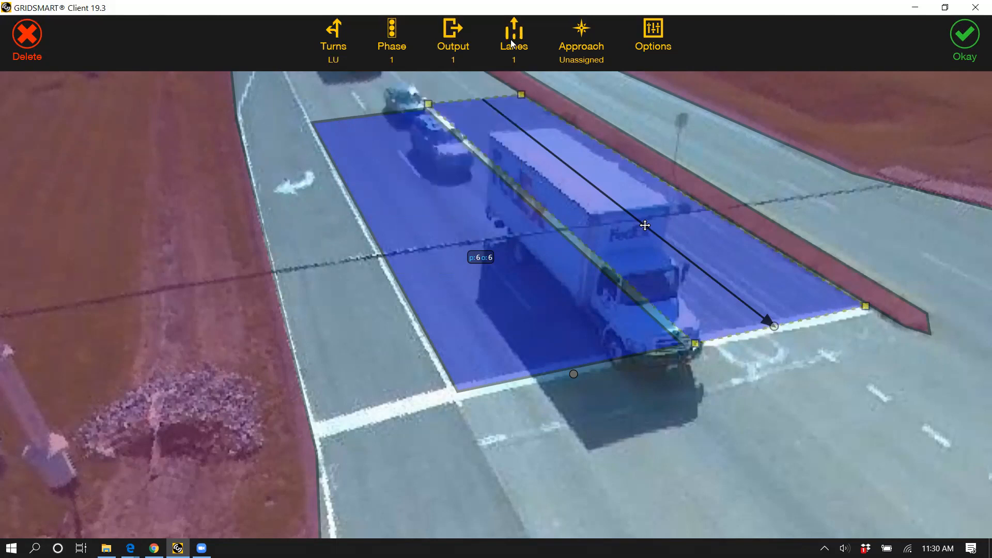
click(522, 101)
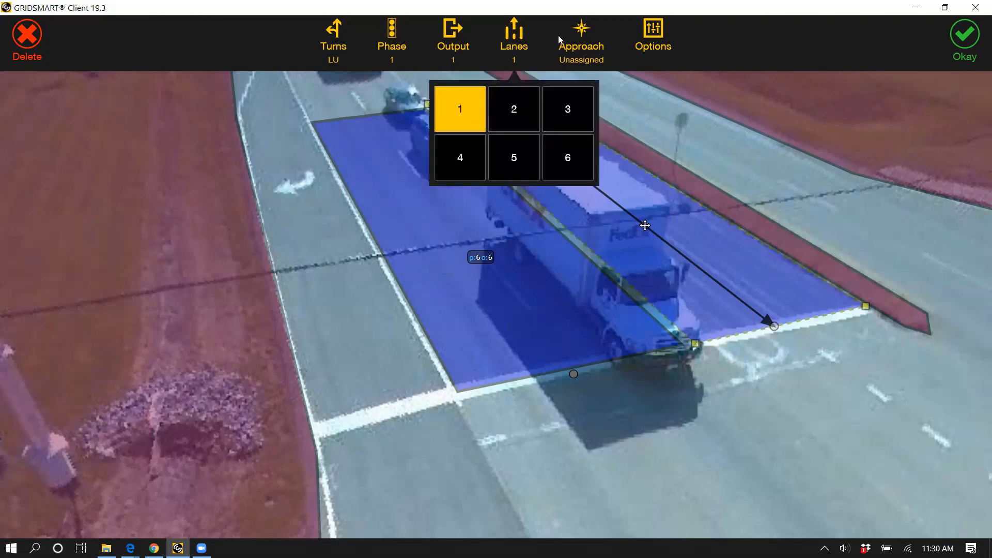
click(595, 40)
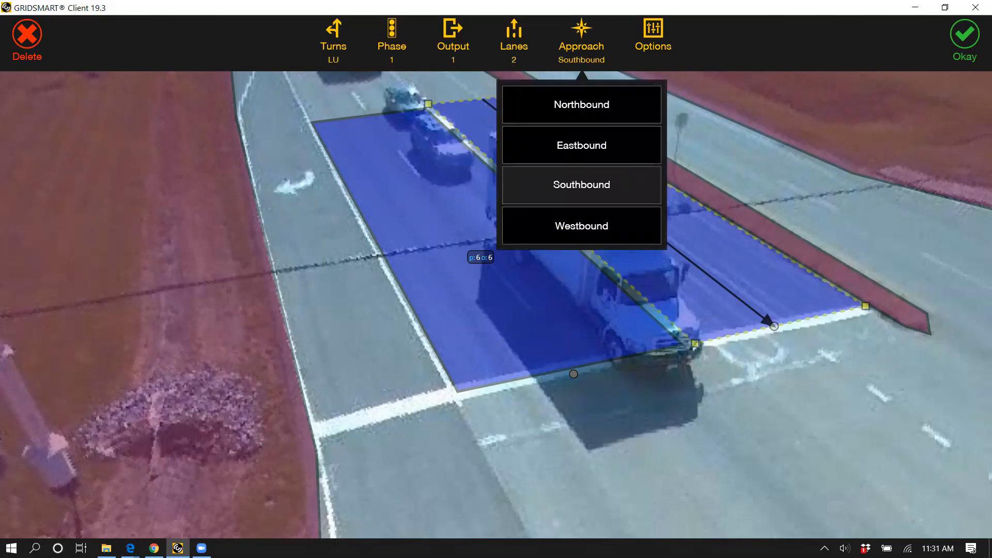
Step: Name the left-turn zone SB L Ph1 and accept it
click(653, 33)
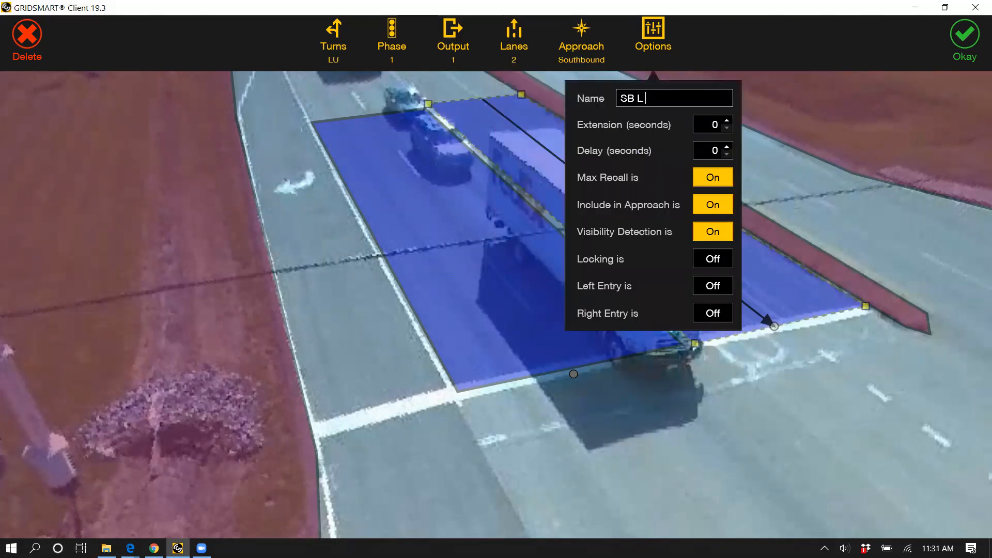
text(Ph1)
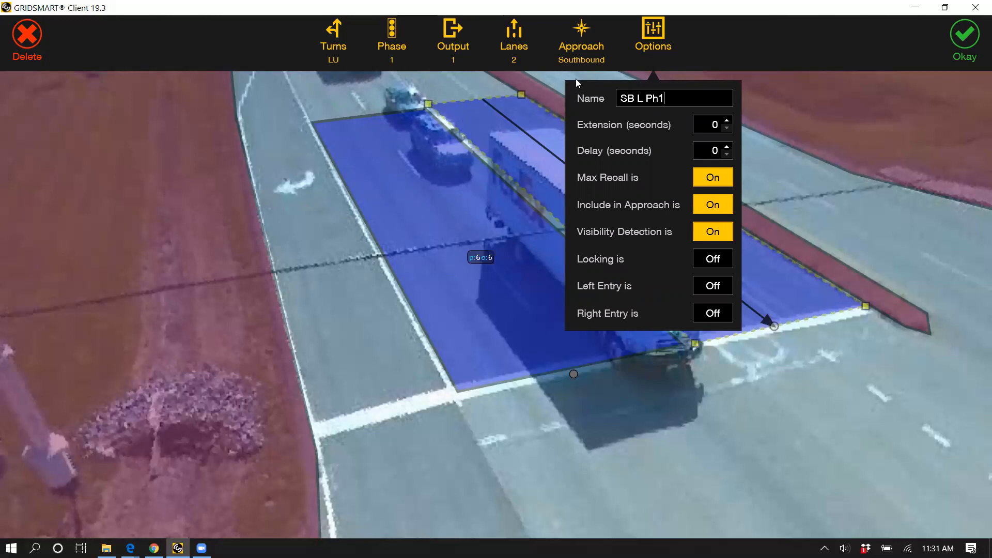
key(ctrl+a)
click(415, 368)
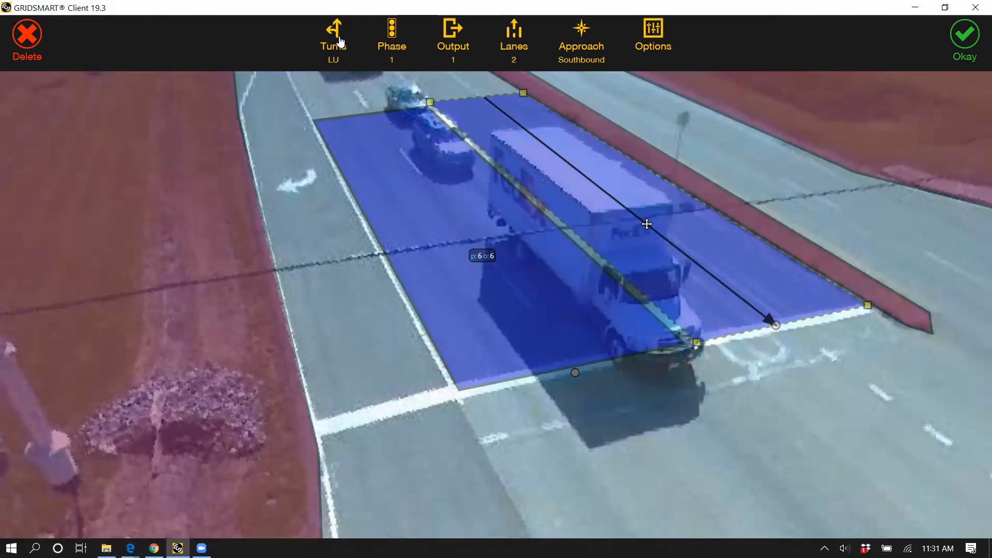
click(301, 102)
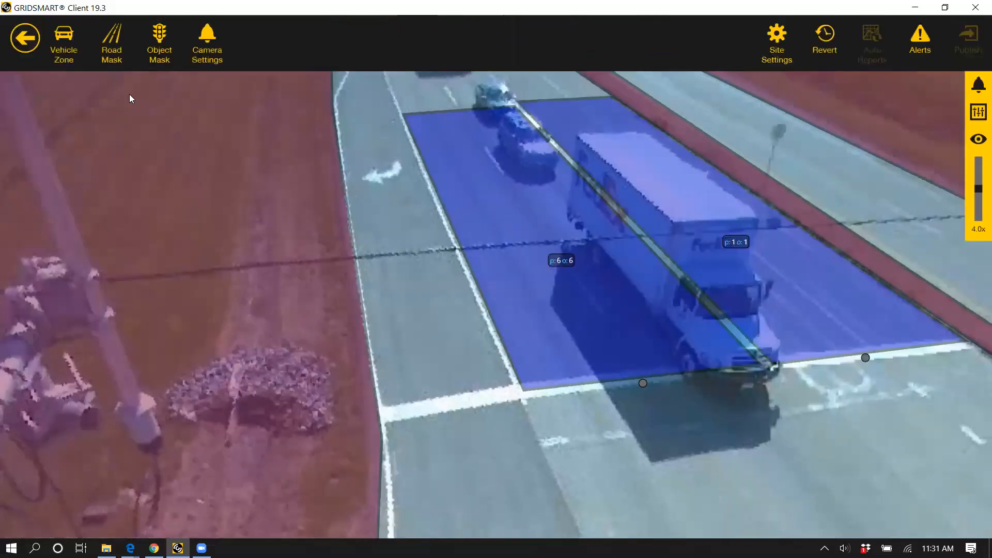
Step: Draw a vehicle zone over the right-turn lane with the flow arrow toward the stop line, and fit its far corners to the lane edges
click(65, 41)
click(384, 413)
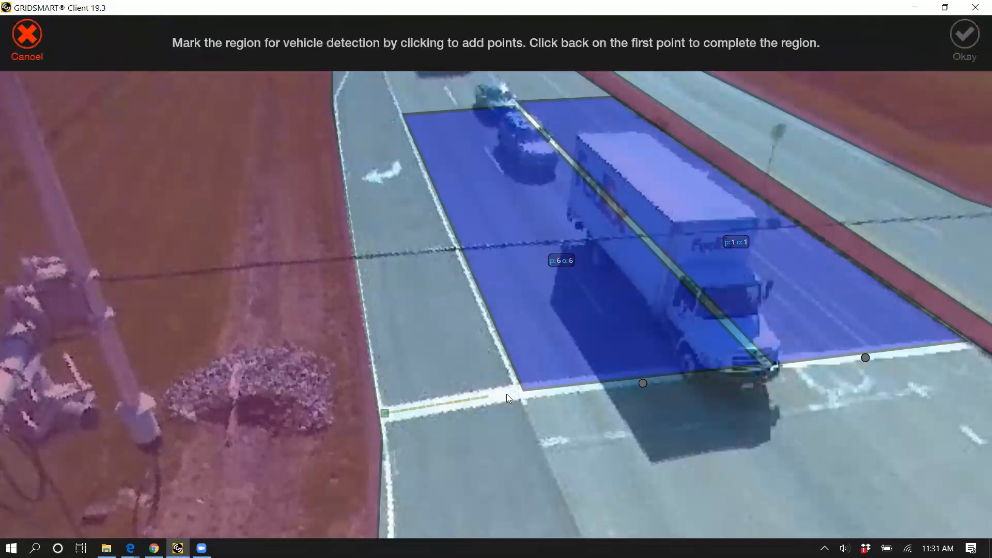
click(397, 113)
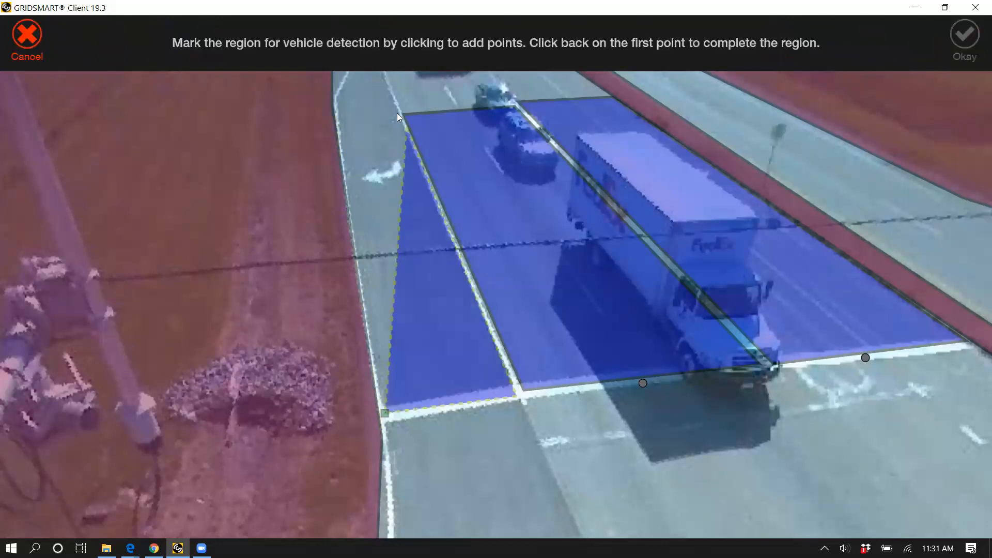
click(332, 119)
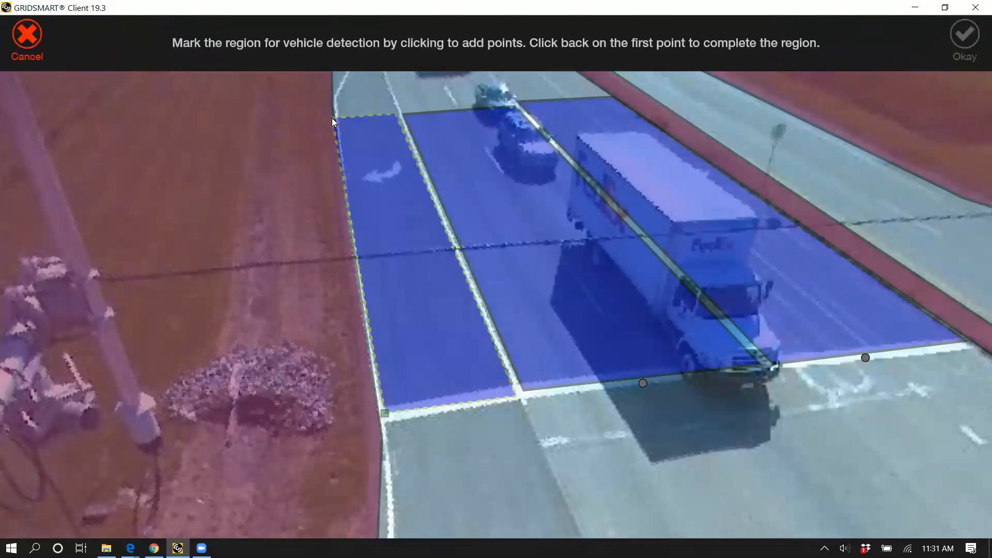
click(412, 413)
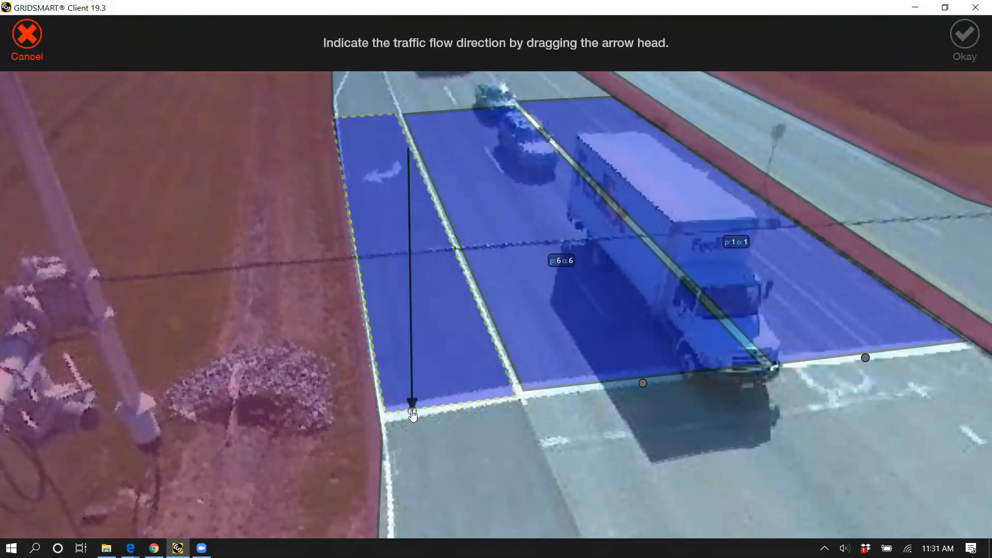
drag(412, 415, 421, 508)
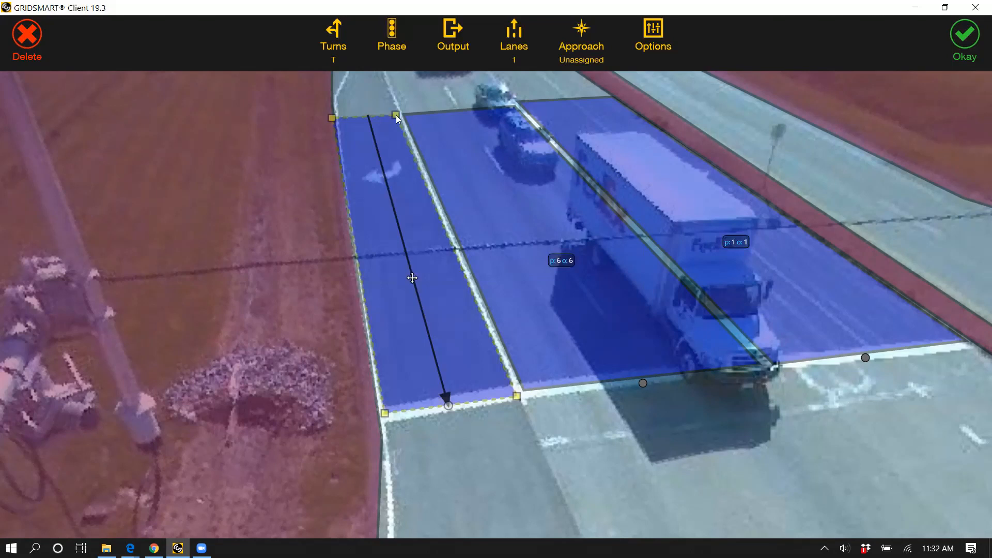
drag(396, 115, 398, 113)
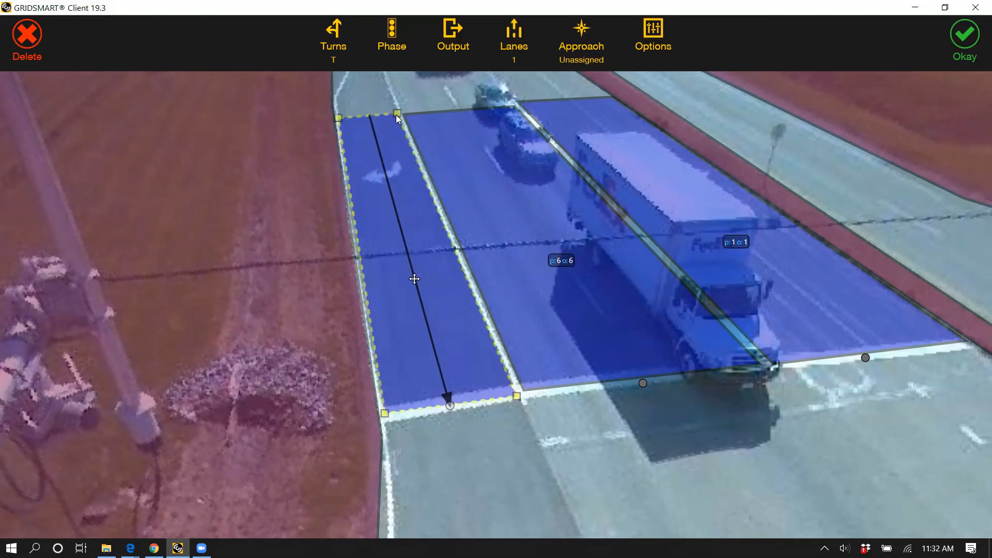
Step: Configure the right-turn zone for Right turns with phase 6, output 6, 1 lane and the Southbound approach
click(340, 49)
click(360, 133)
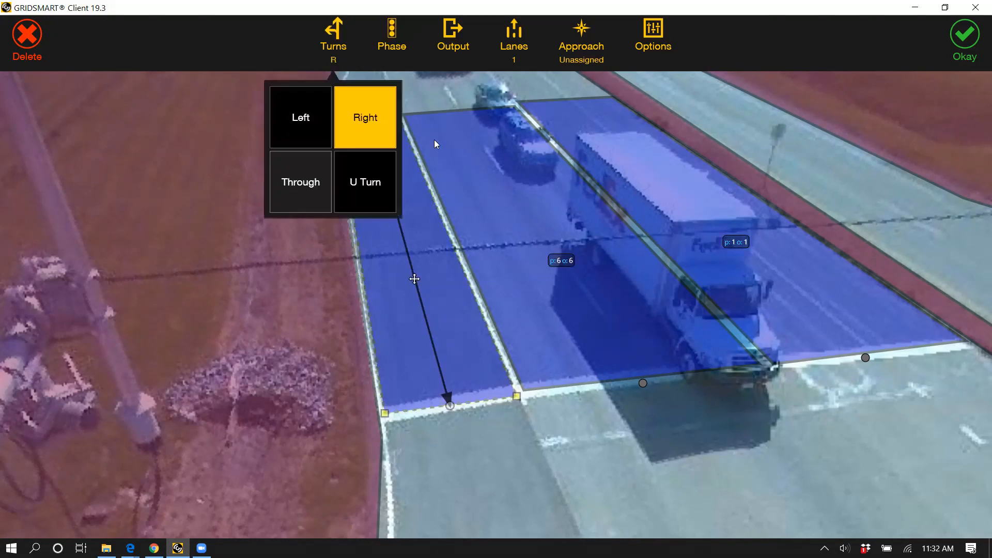
click(377, 131)
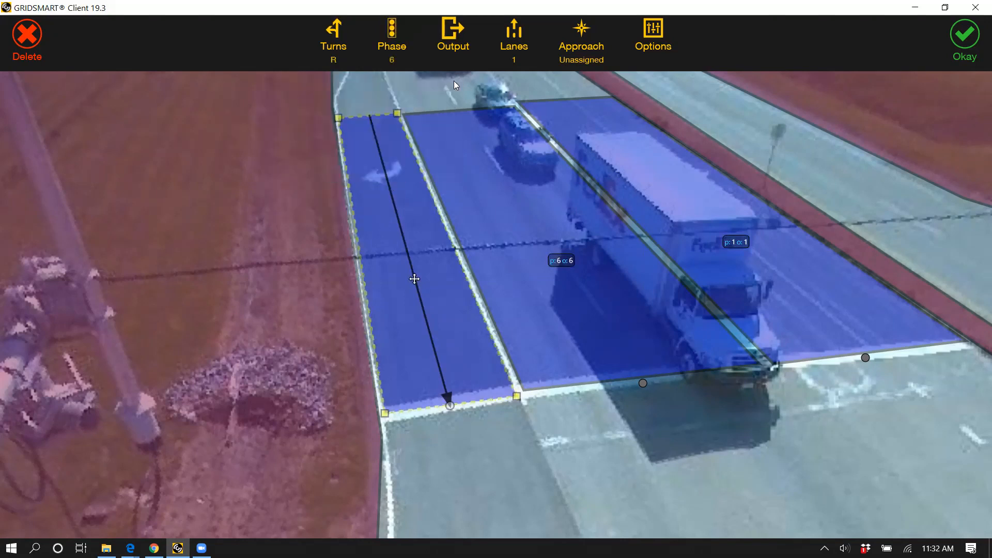
click(519, 57)
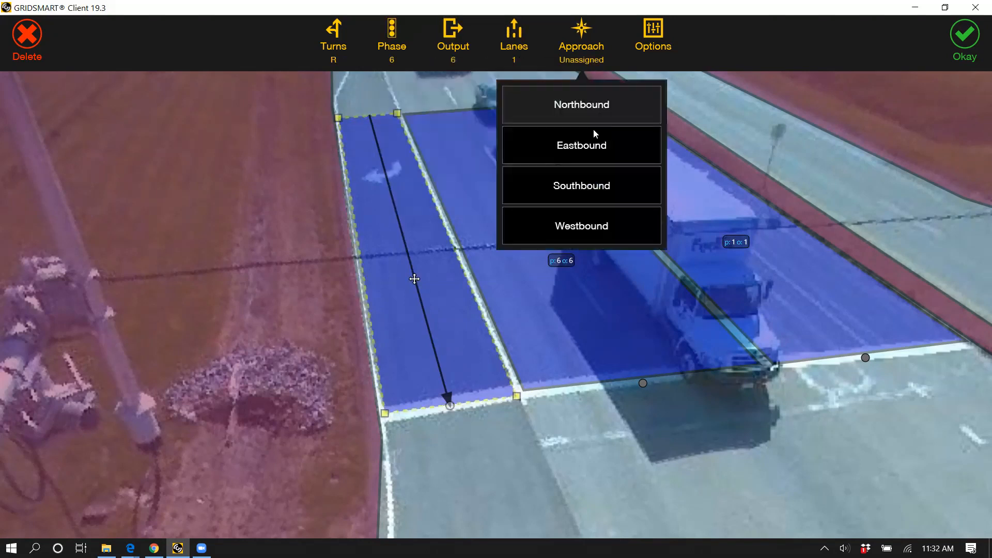
click(582, 186)
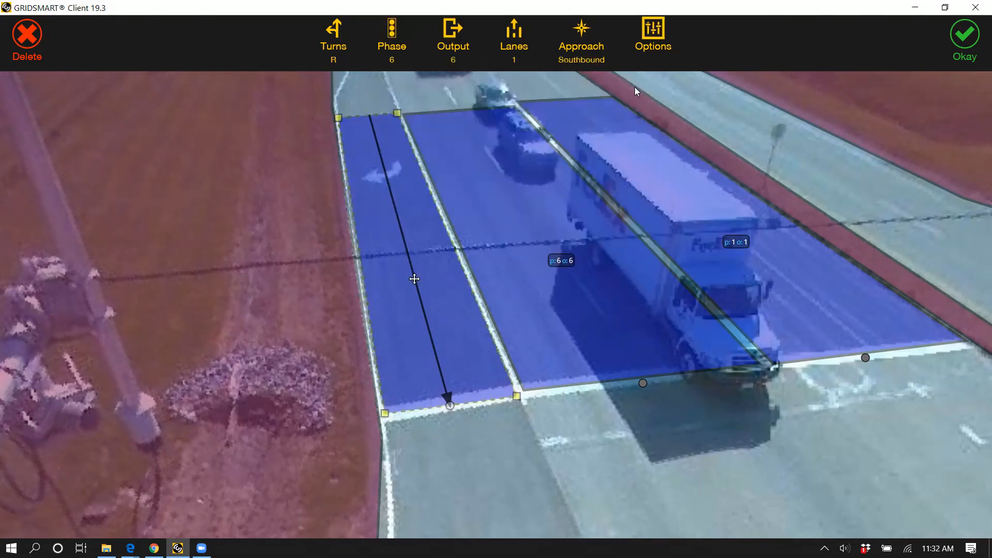
Step: Name the right-turn zone SB R, set its delay to 3 seconds, and accept it
click(653, 41)
text(SB R)
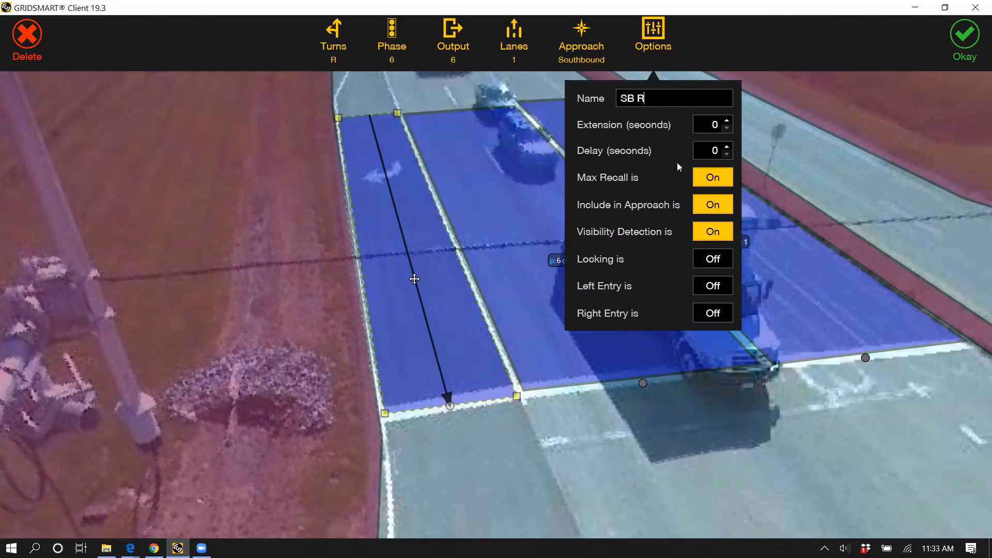
click(726, 147)
click(726, 147)
click(727, 148)
double_click(716, 150)
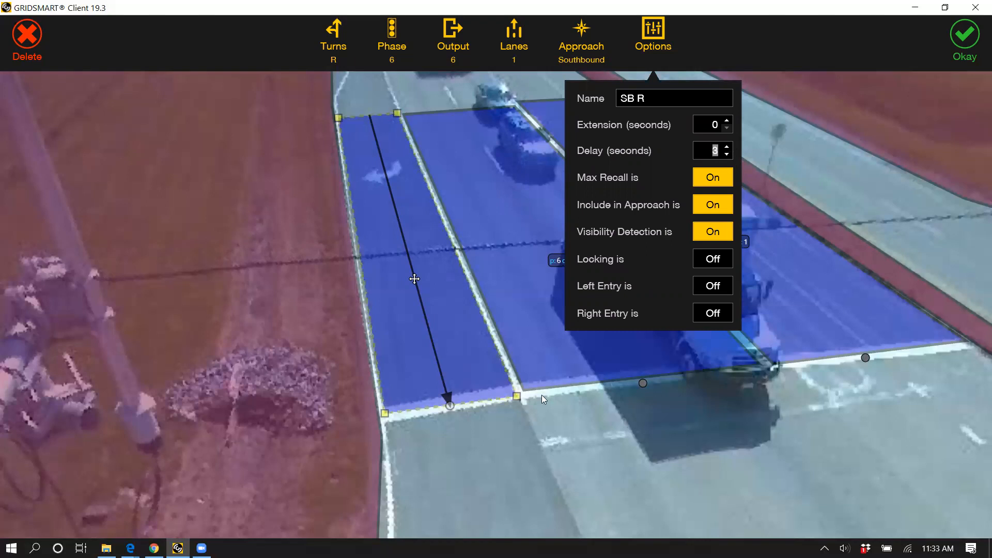
click(453, 381)
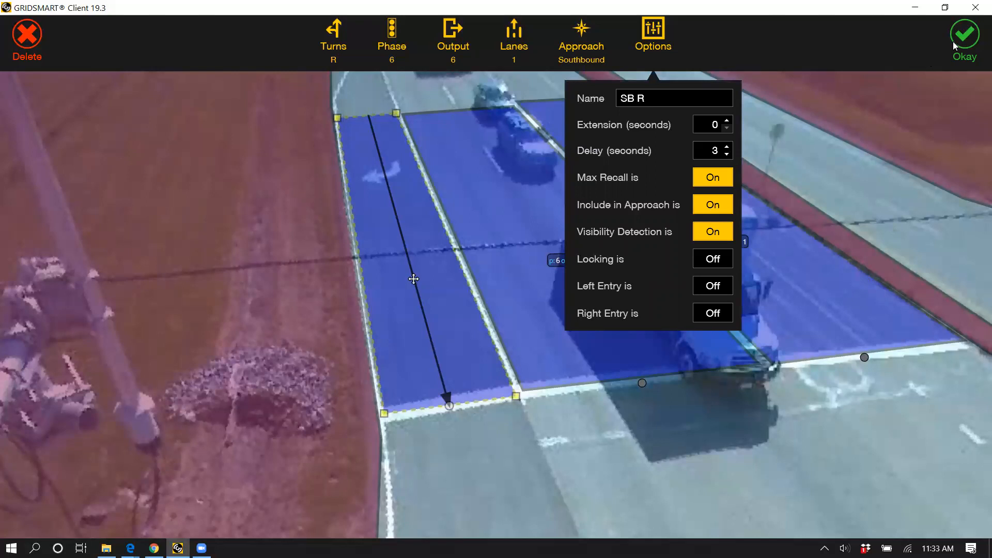
click(636, 422)
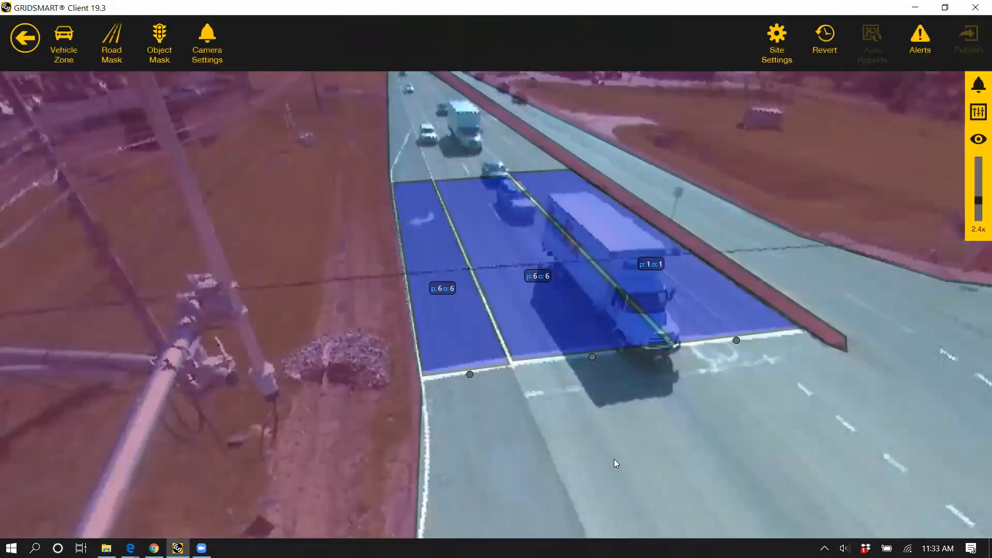
Step: Check the right-turn and through zones, and shift the left-turn zone's two inner corners slightly away from the through zone
scroll(594, 465, down, 5)
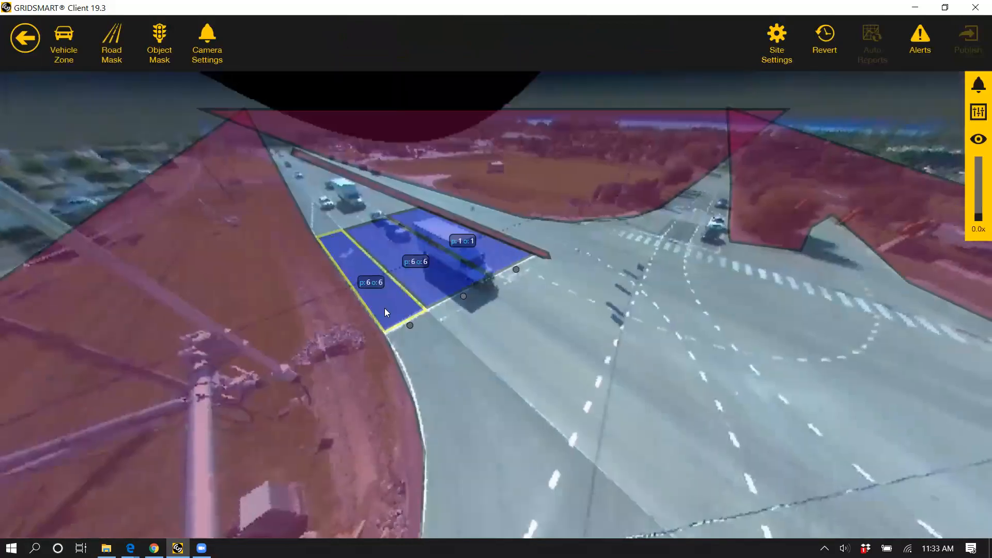
click(371, 282)
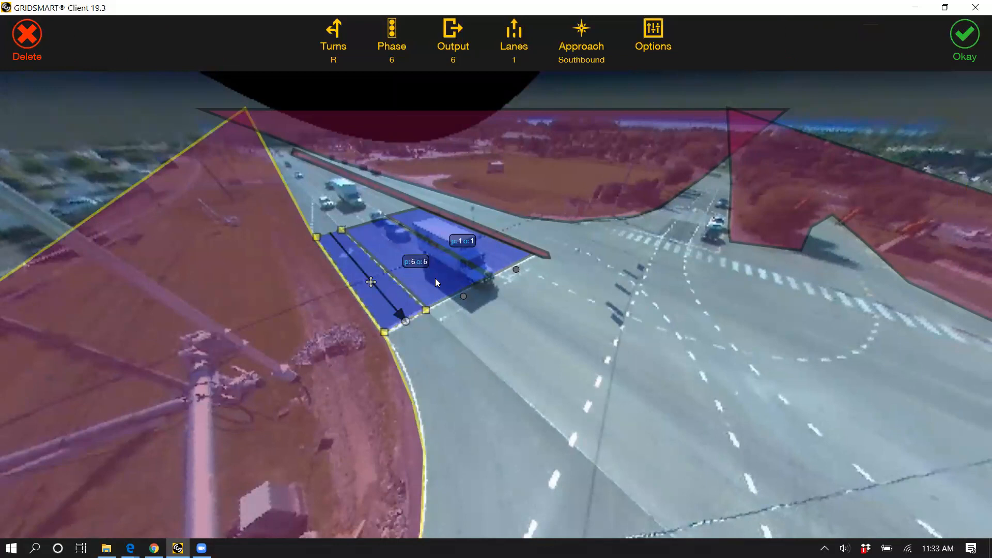
click(415, 261)
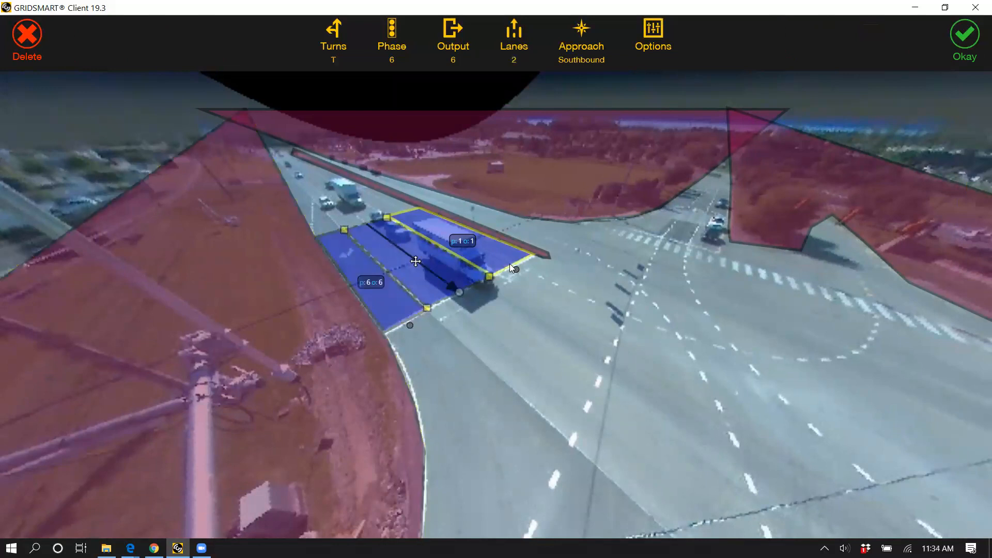
click(462, 241)
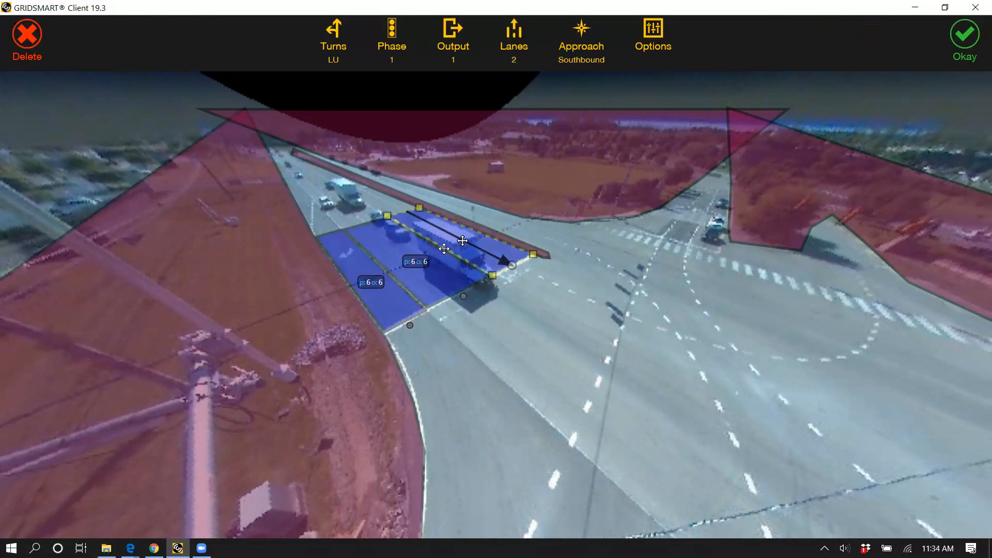
click(388, 216)
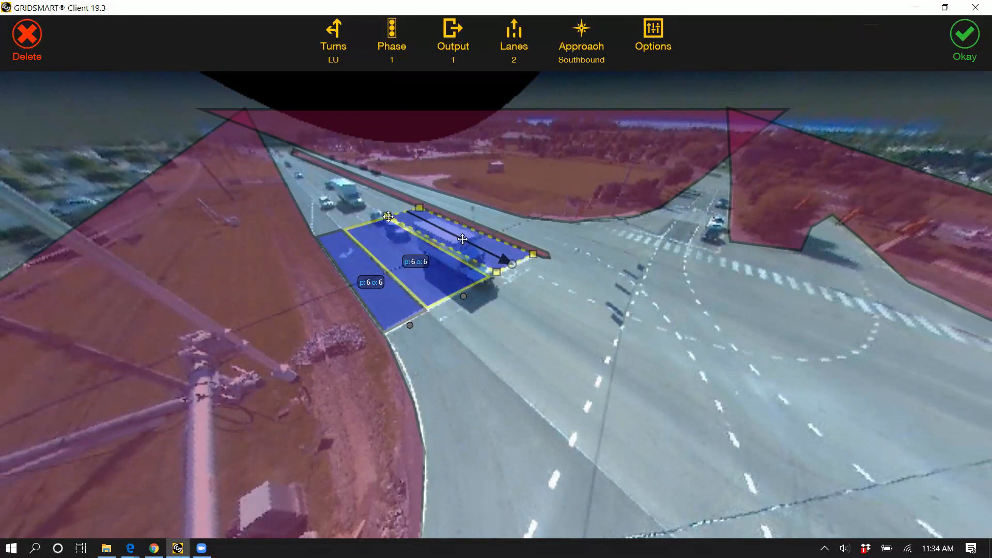
drag(388, 217, 388, 217)
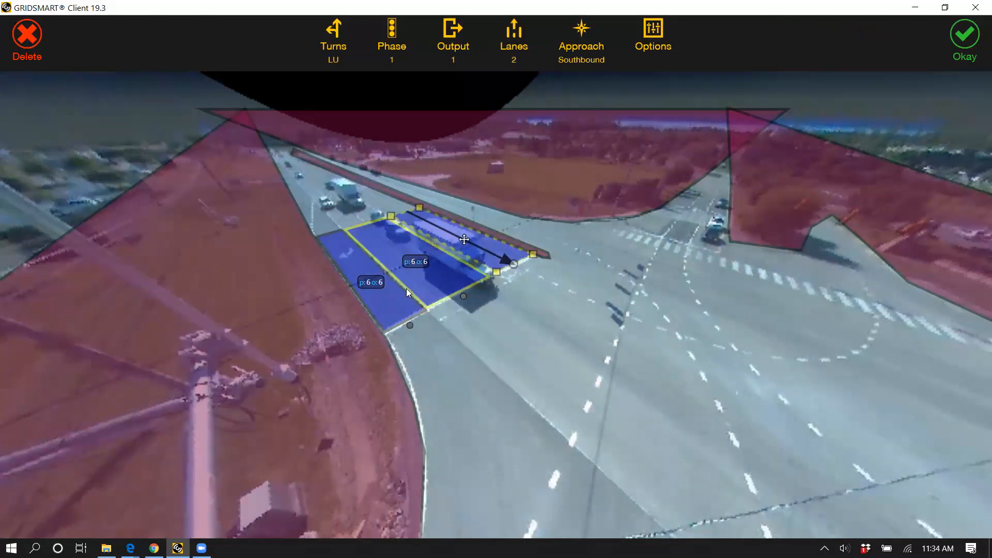
Step: Nudge the through zone's near corner beside the right-turn lane and readjust the left-turn zone's near inner corner
click(346, 229)
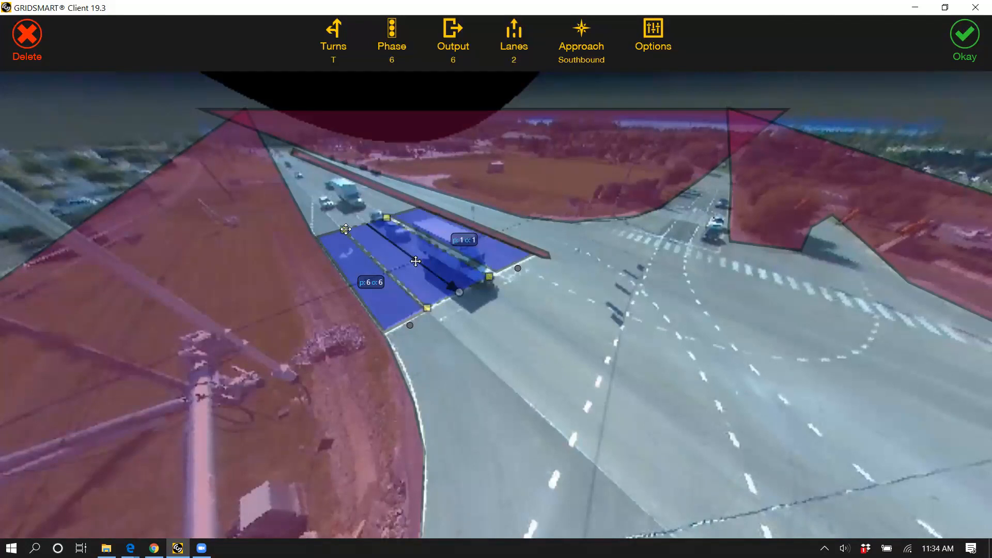
drag(427, 305, 426, 305)
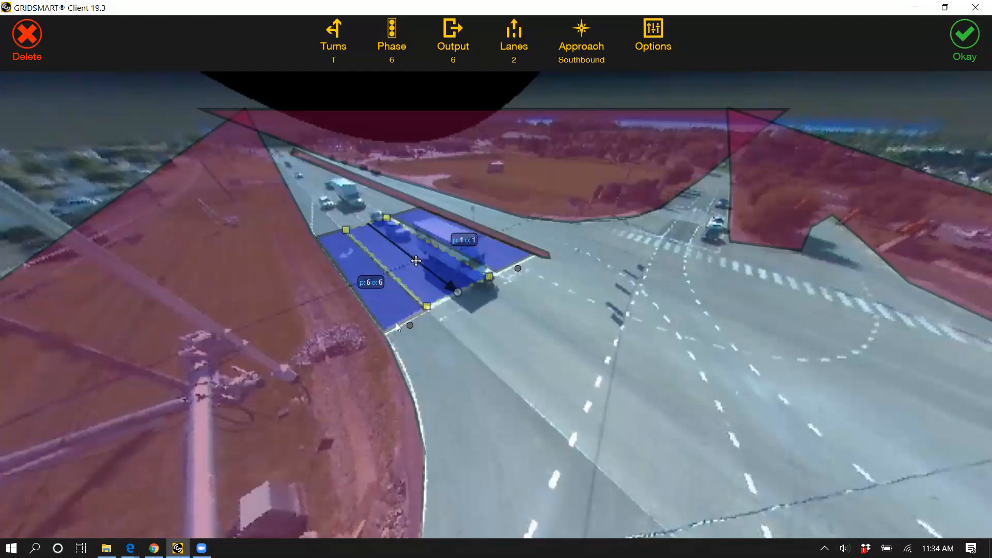
click(312, 304)
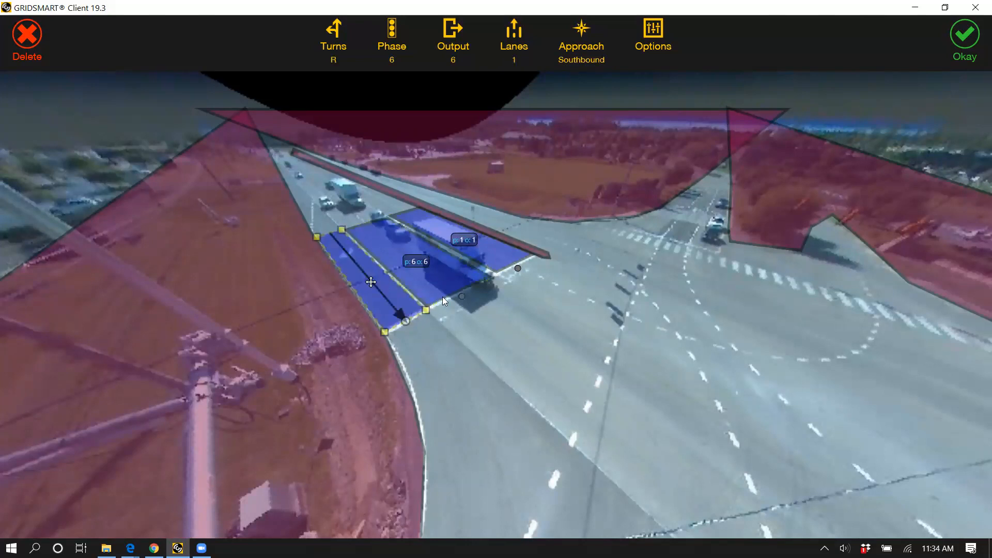
click(492, 257)
click(495, 261)
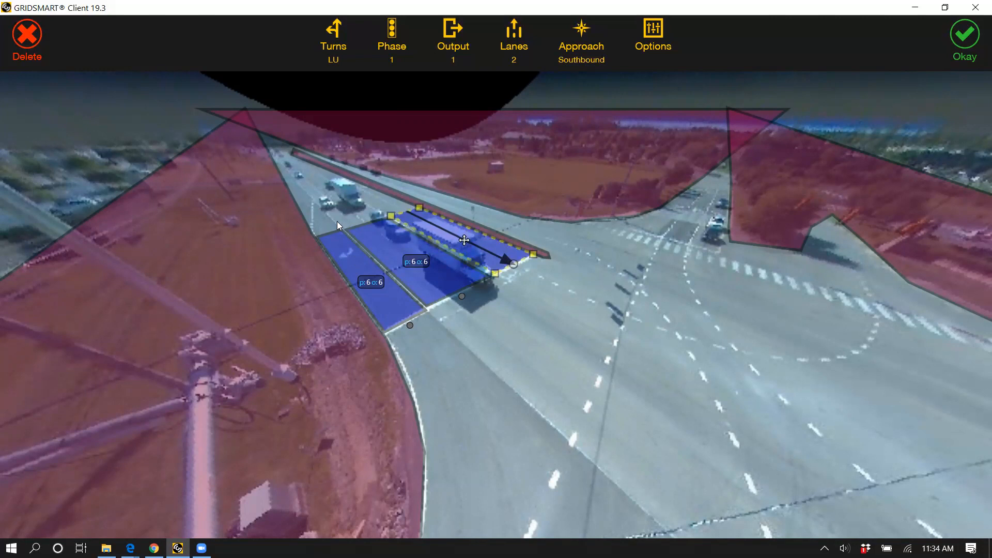
Step: Narrow the through zone on its right-turn side and shift the right-turn zone's inner and outer corners toward it
click(429, 306)
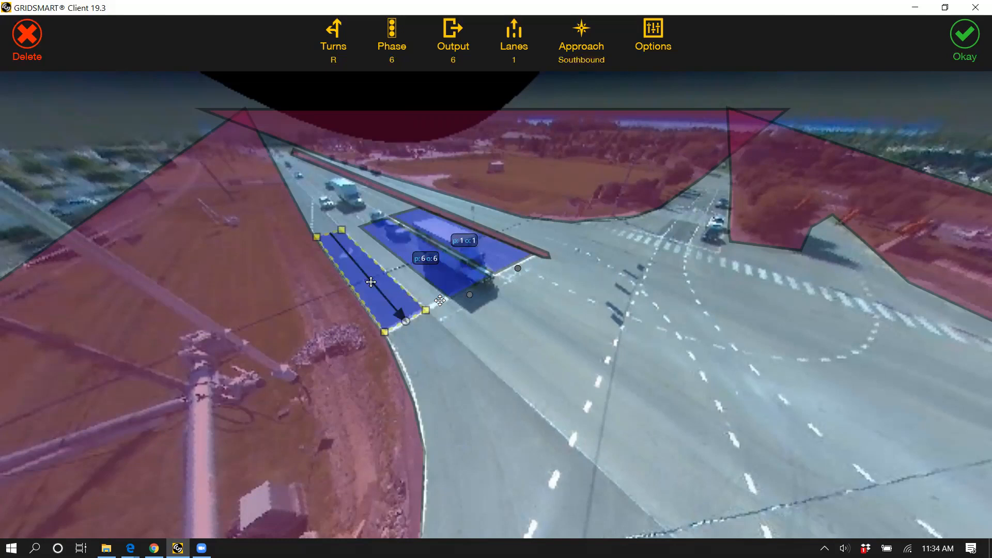
drag(317, 237, 336, 232)
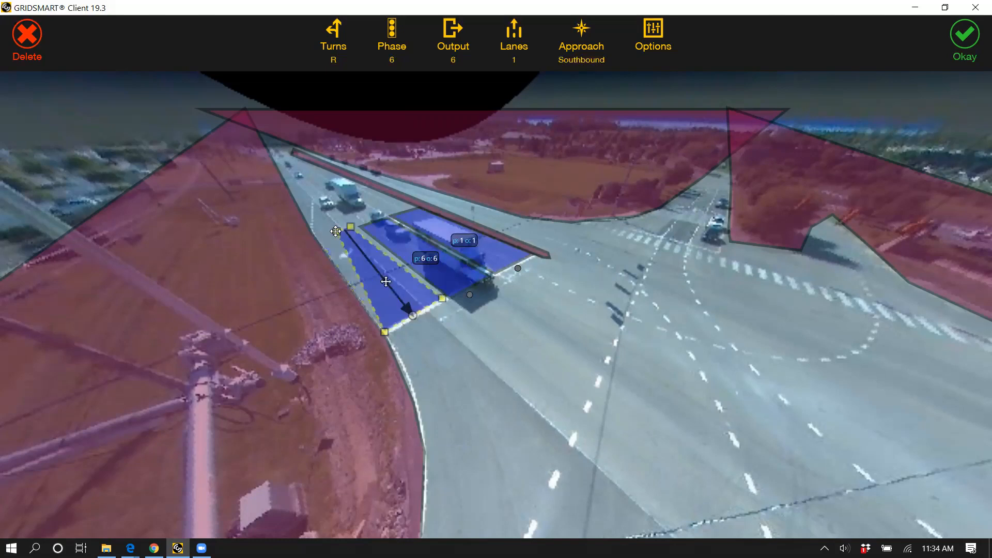
drag(384, 332, 411, 318)
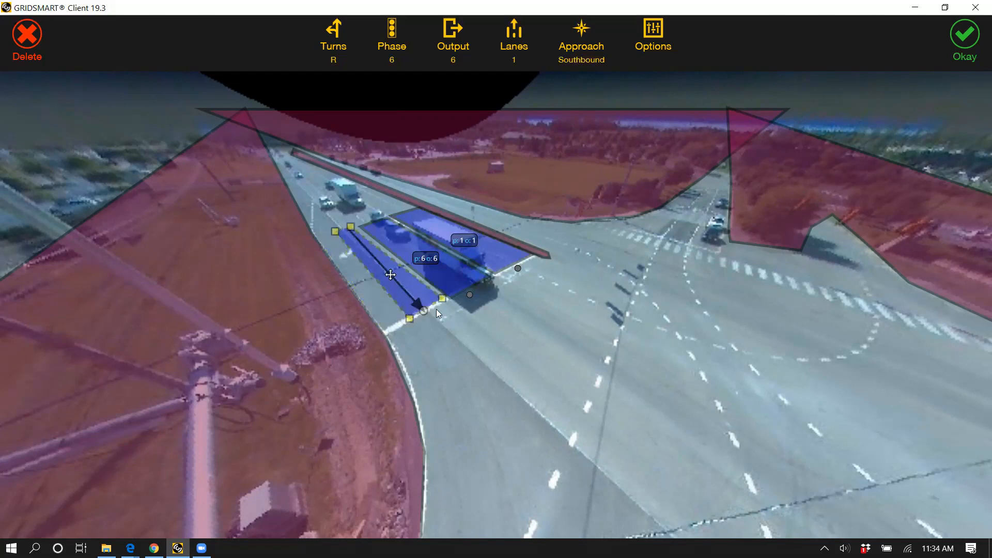
Step: Return the right-turn zone's outer corners to the road edge, keeping it wider than its lane, and accept the zone
key(ctrl+z)
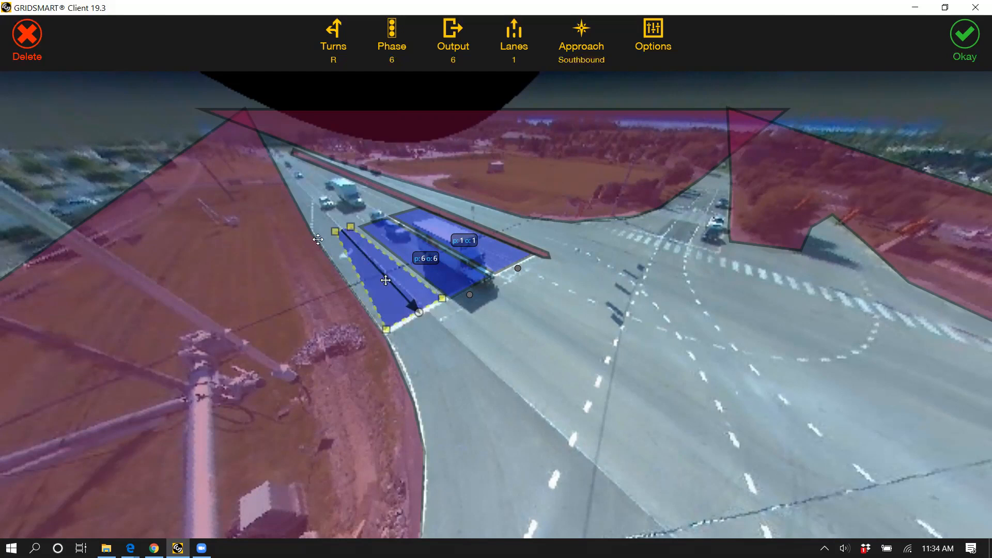
drag(335, 231, 318, 239)
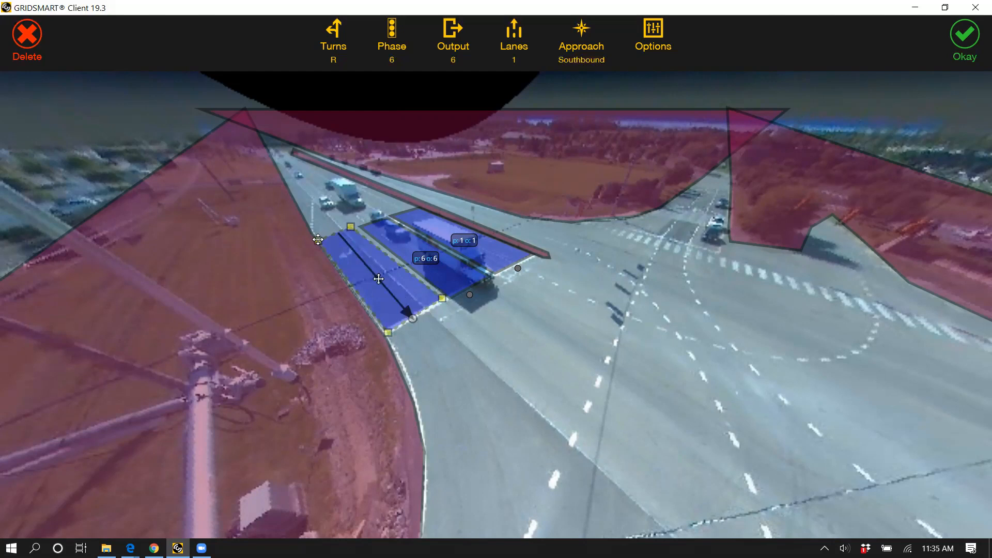
drag(388, 333, 385, 330)
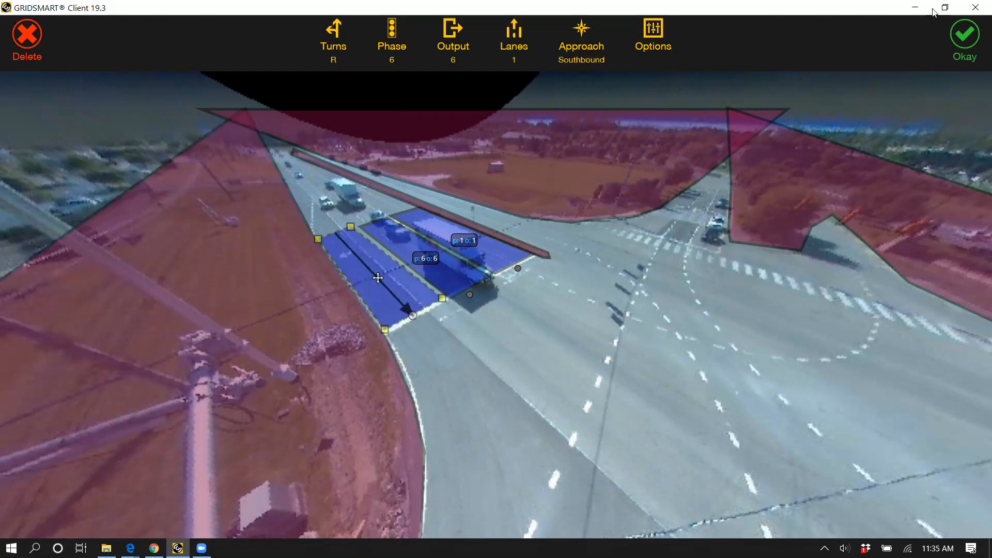
click(696, 507)
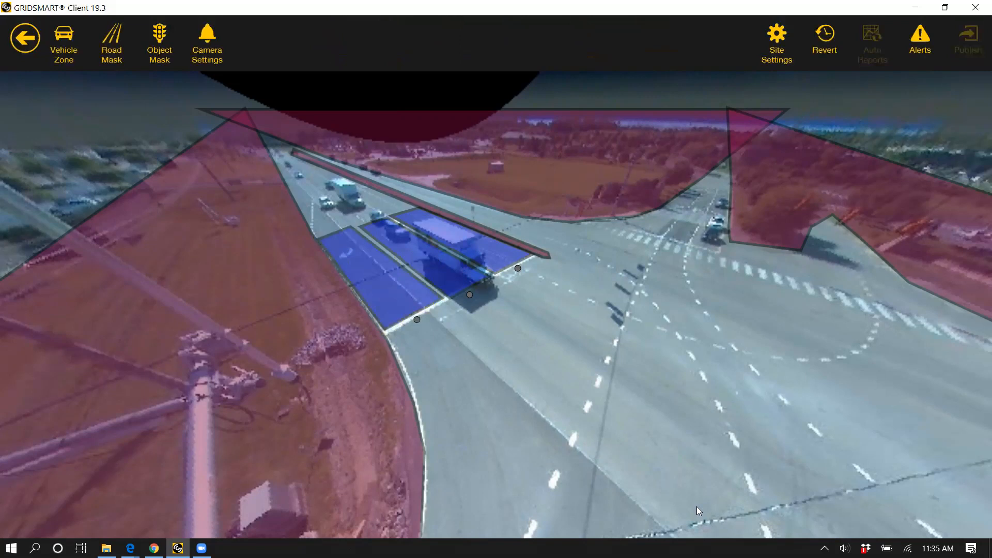
Step: Narrow the right-turn zone by moving its inner corners back to the lane line beside the through lanes
click(392, 310)
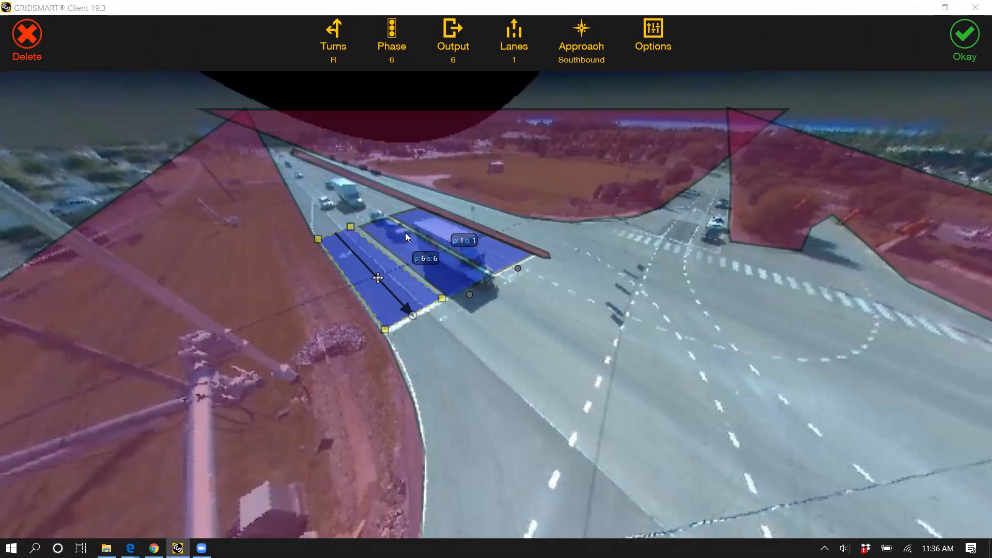
scroll(544, 381, up, 3)
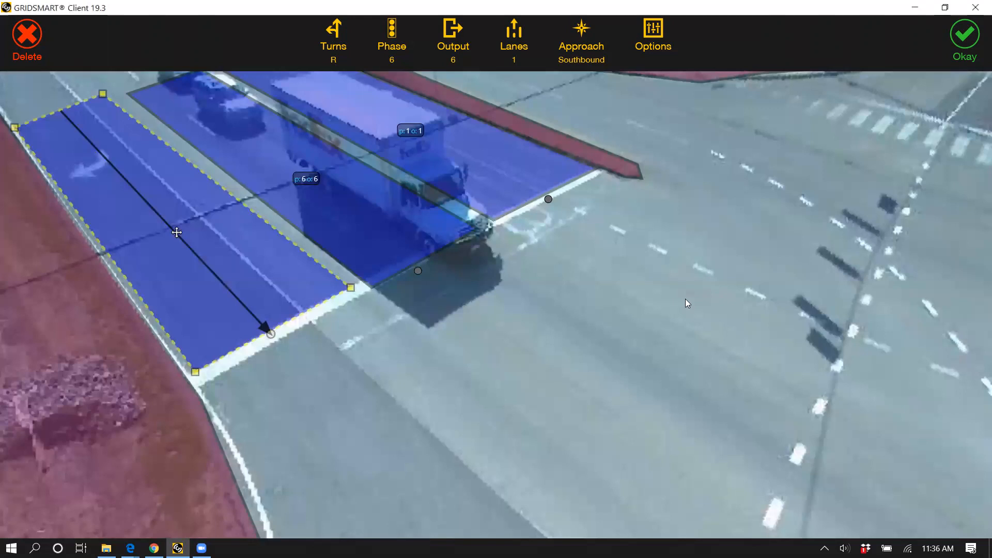
click(617, 286)
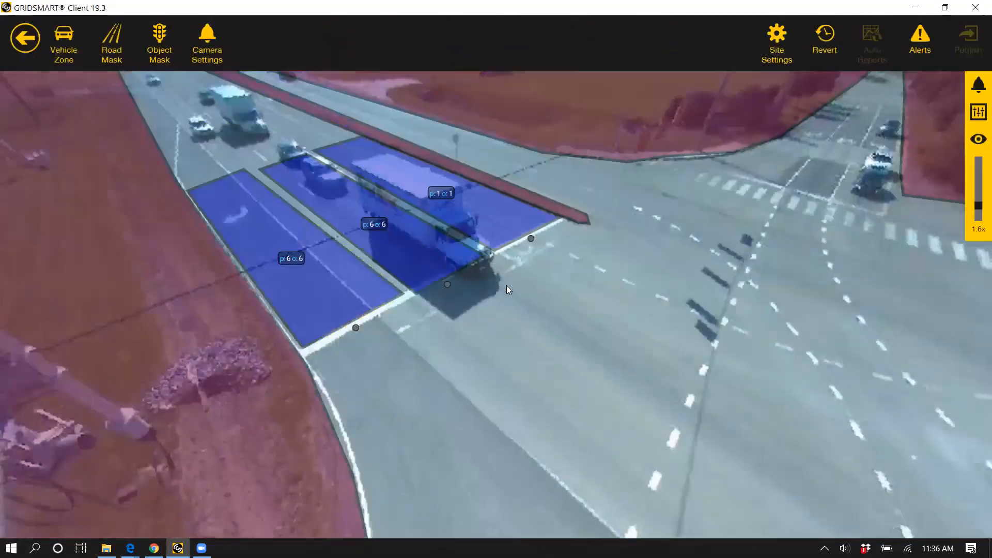
scroll(506, 285, up, 3)
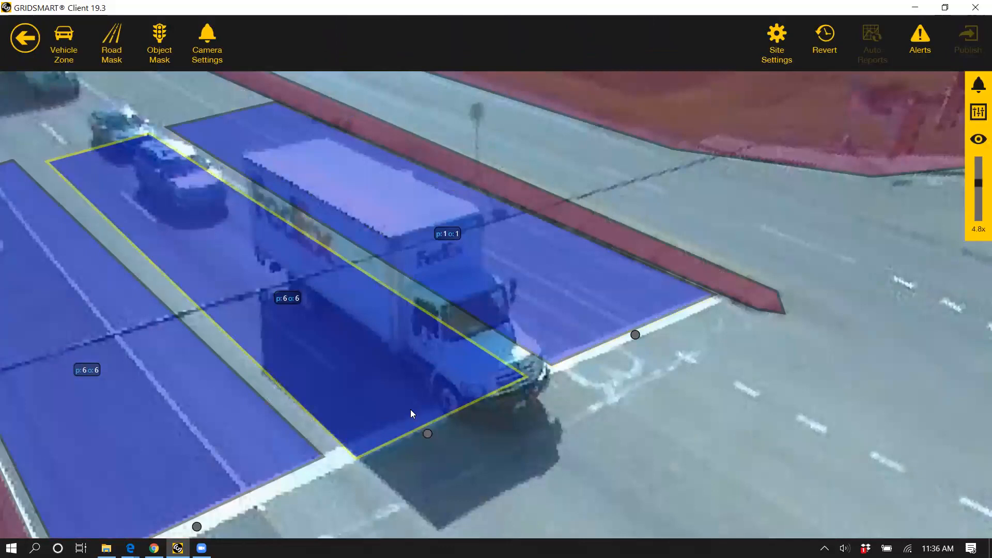
click(334, 442)
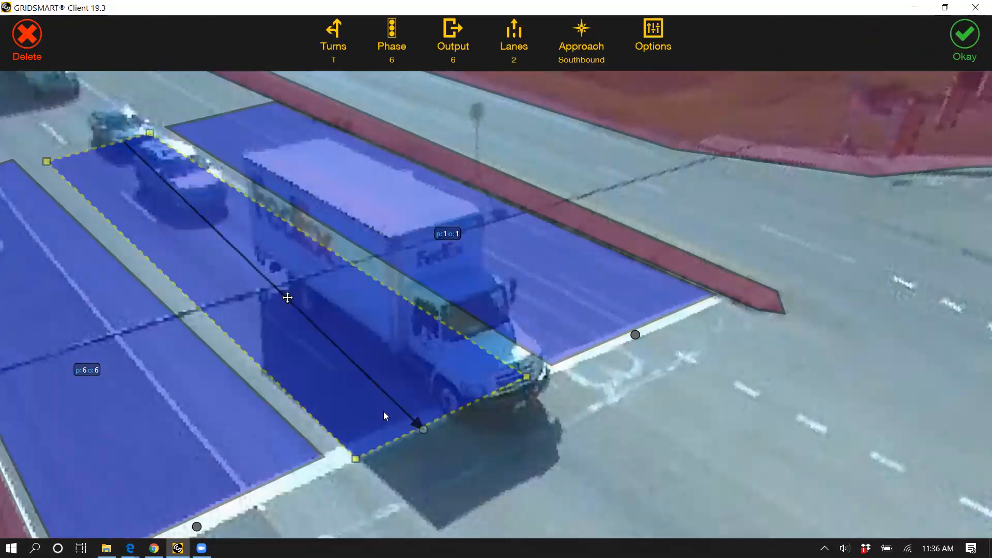
scroll(383, 417, down, 3)
click(368, 396)
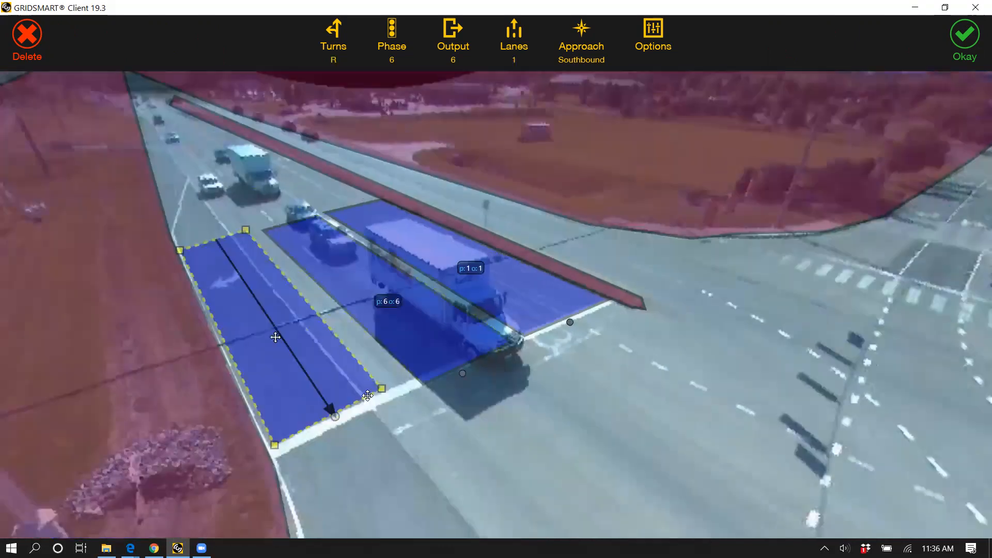
drag(382, 389, 360, 404)
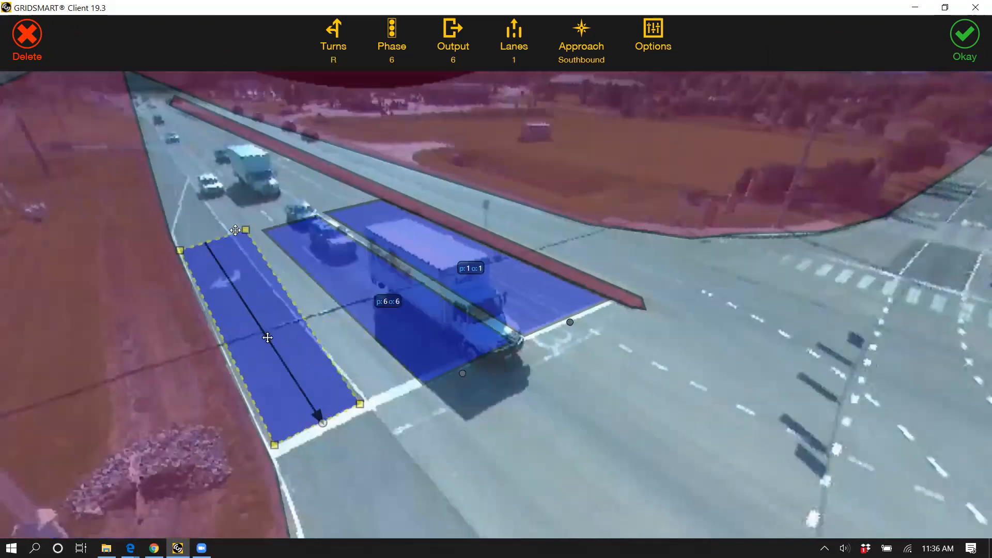
Step: Widen the through zone by moving its near and far corners out to the lane line beside the right-turn zone
click(420, 377)
drag(420, 378, 372, 401)
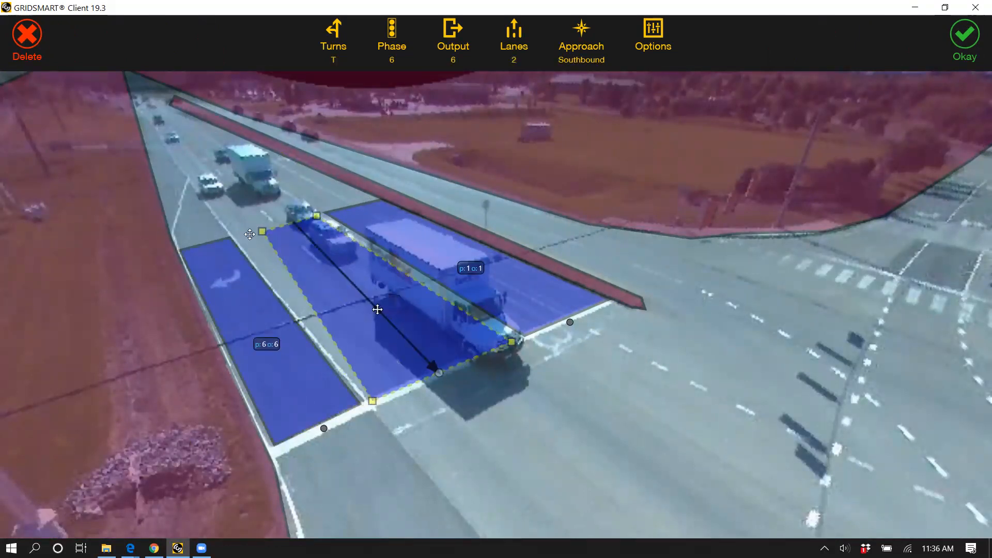
drag(262, 232, 233, 235)
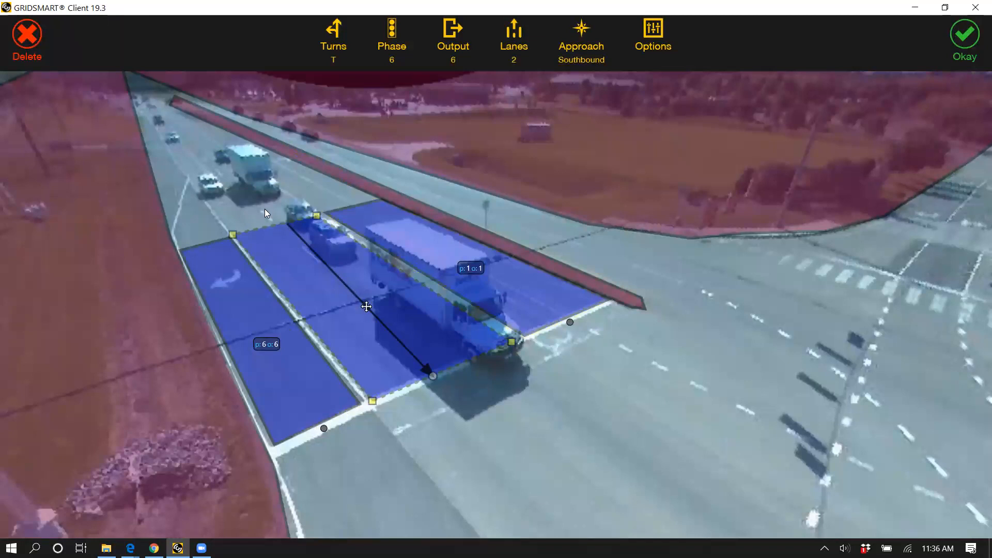
Step: Align the through zone's flow arrow with the direction of its lanes and accept the zone
scroll(602, 404, down, 5)
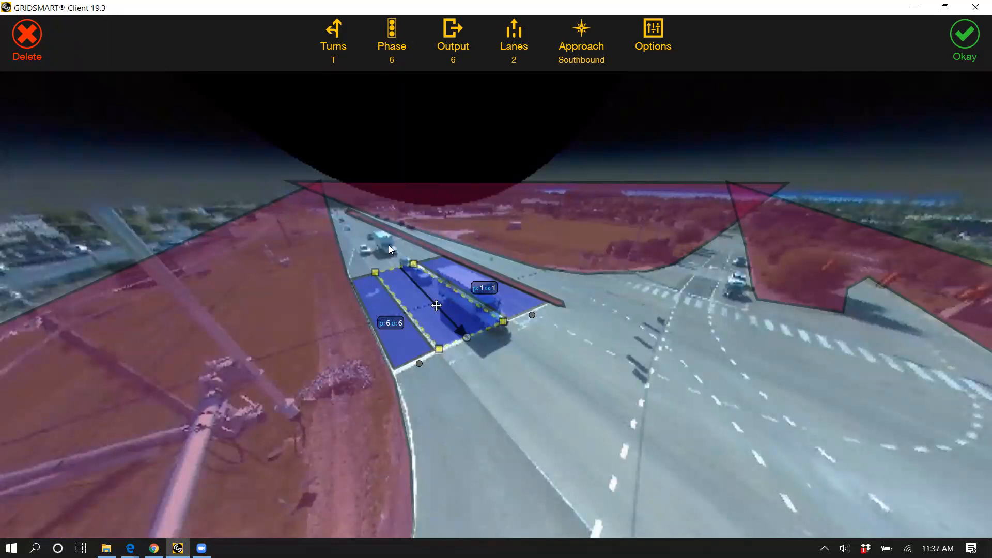
scroll(496, 431, up, 3)
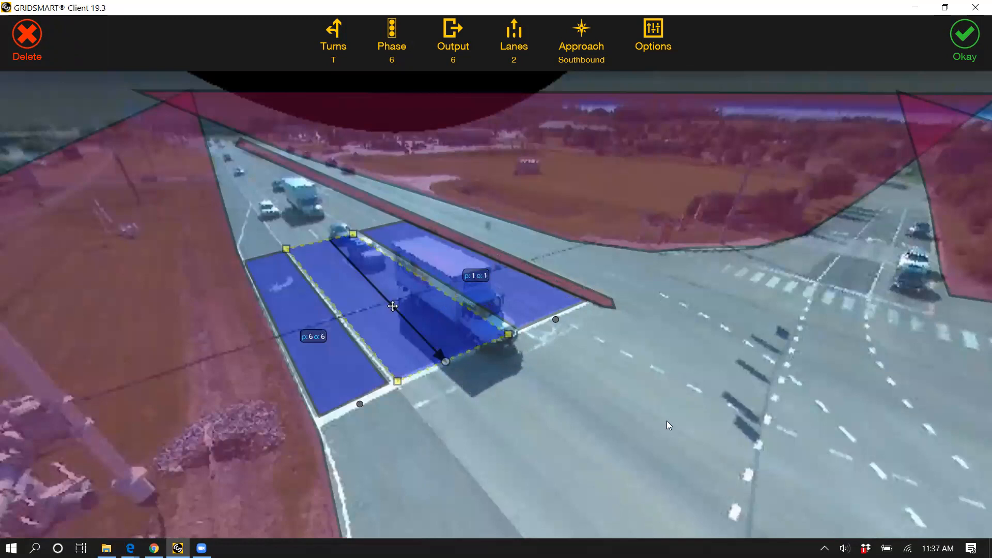
scroll(618, 285, down, 3)
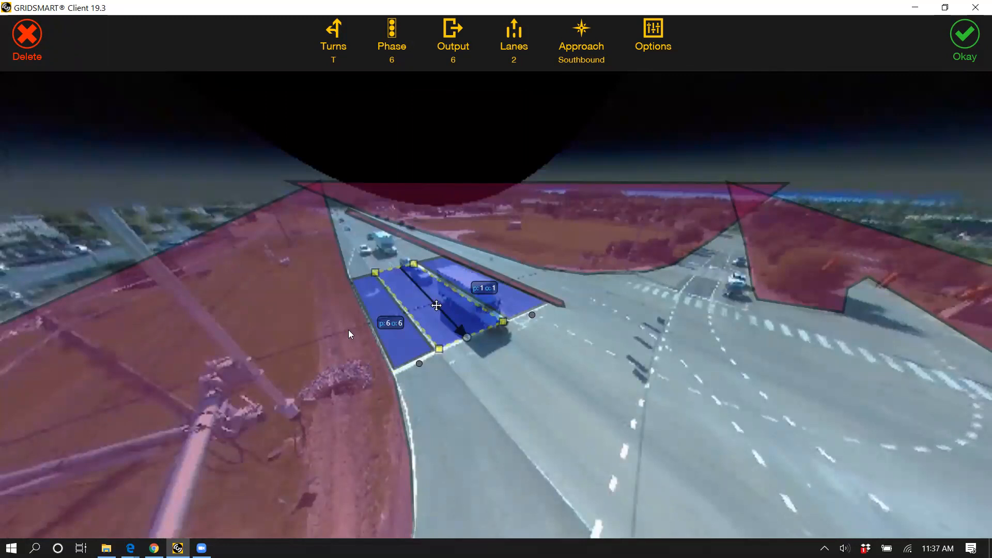
scroll(349, 330, up, 3)
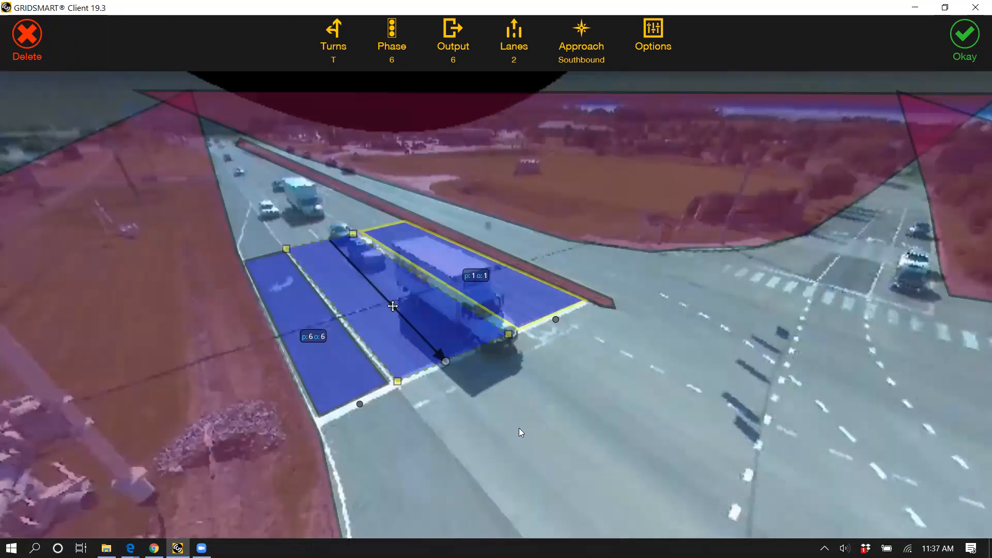
scroll(519, 428, up, 3)
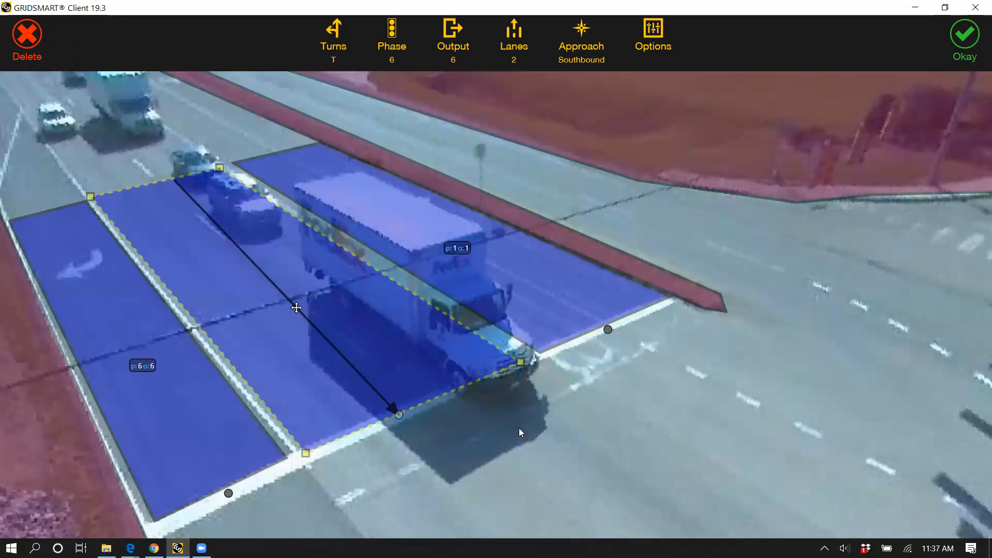
click(523, 334)
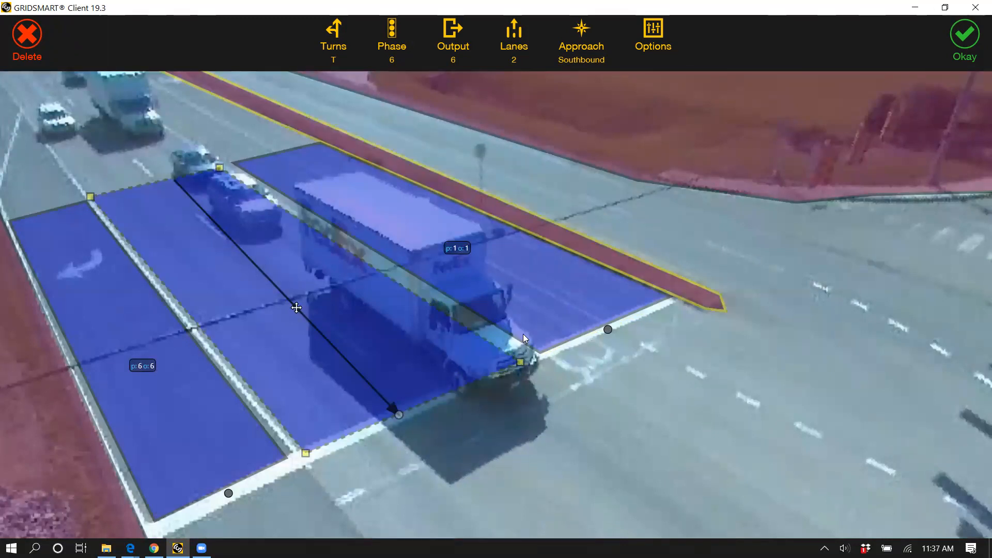
click(571, 285)
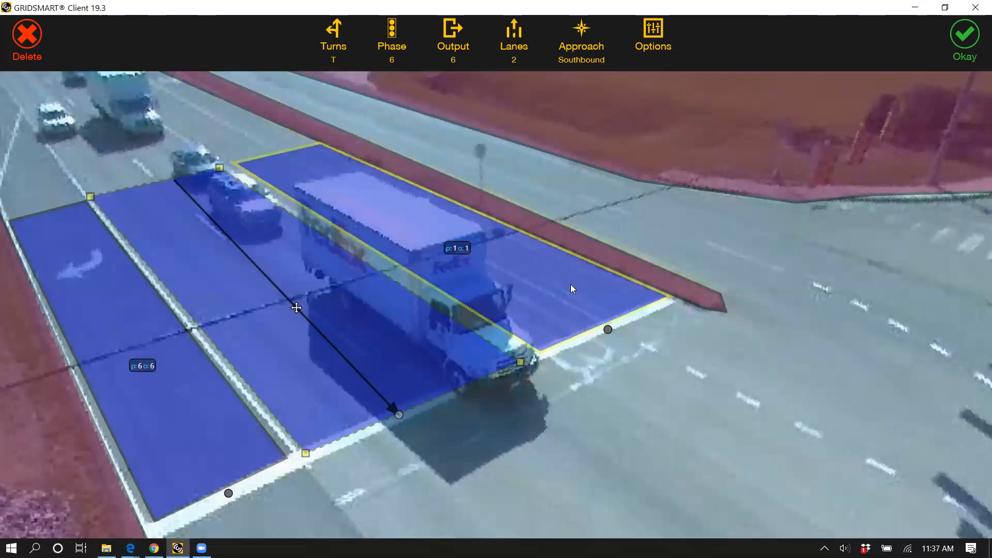
click(379, 293)
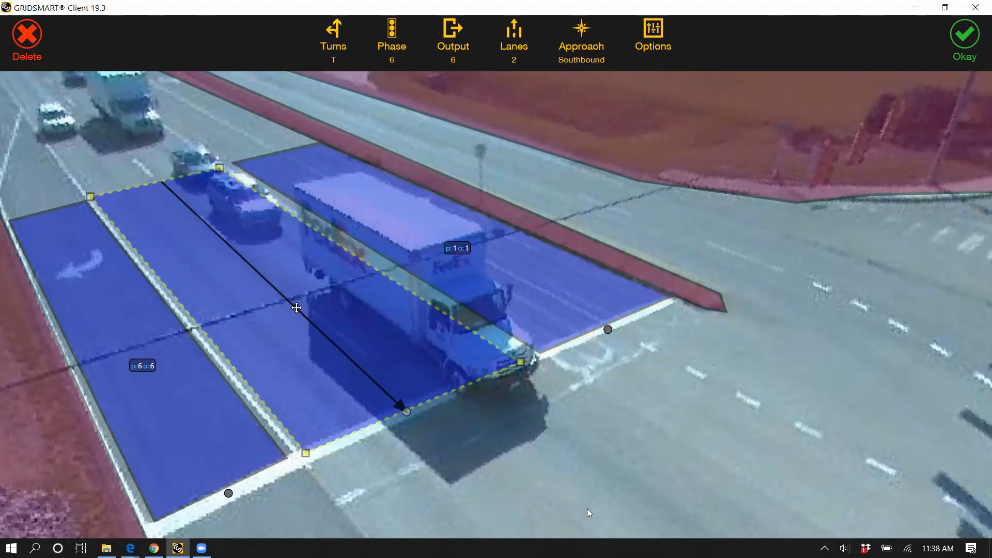
click(555, 410)
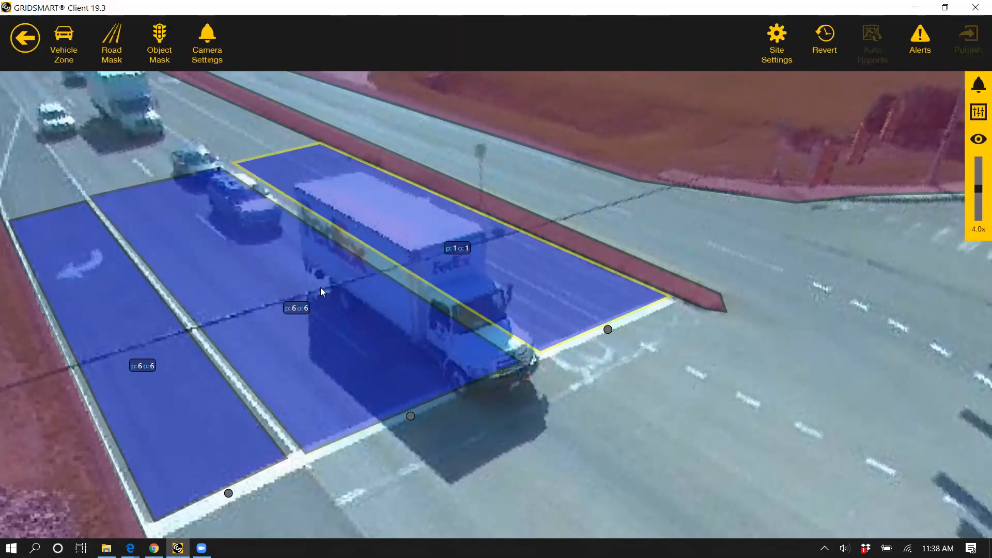
Step: Examine the three vehicle zones on the approach, both close up against their lane lines and within the whole intersection
scroll(639, 422, down, 5)
double_click(639, 423)
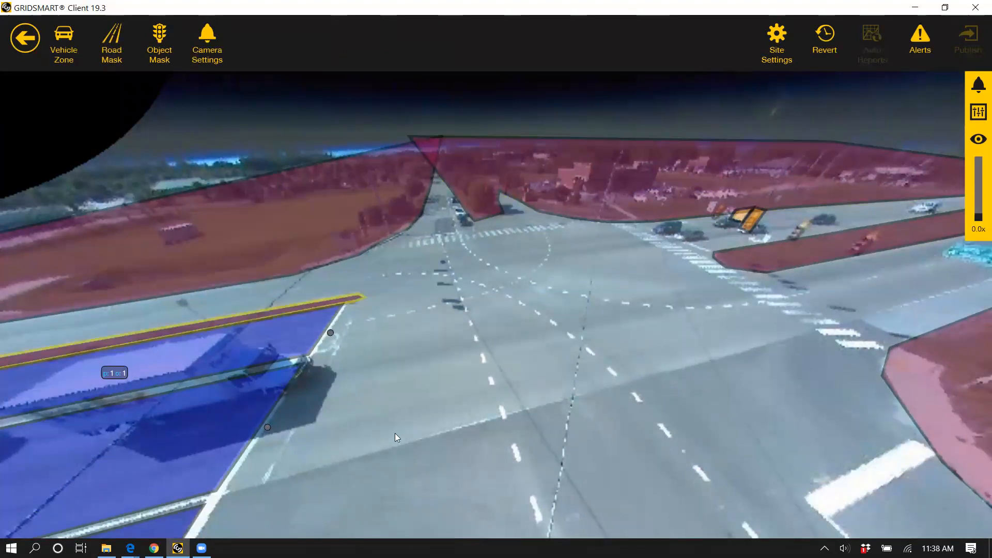
drag(395, 433, 544, 342)
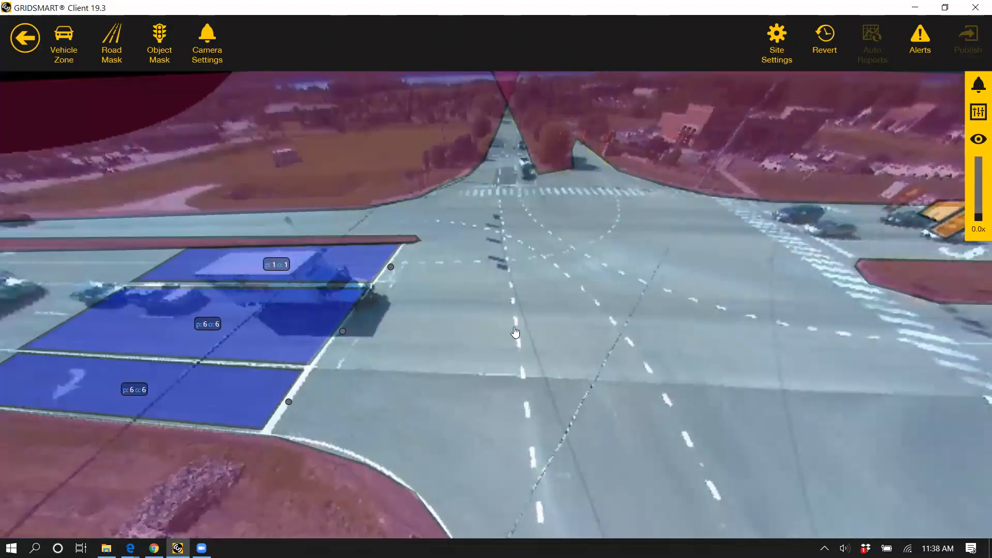
drag(514, 327, 514, 327)
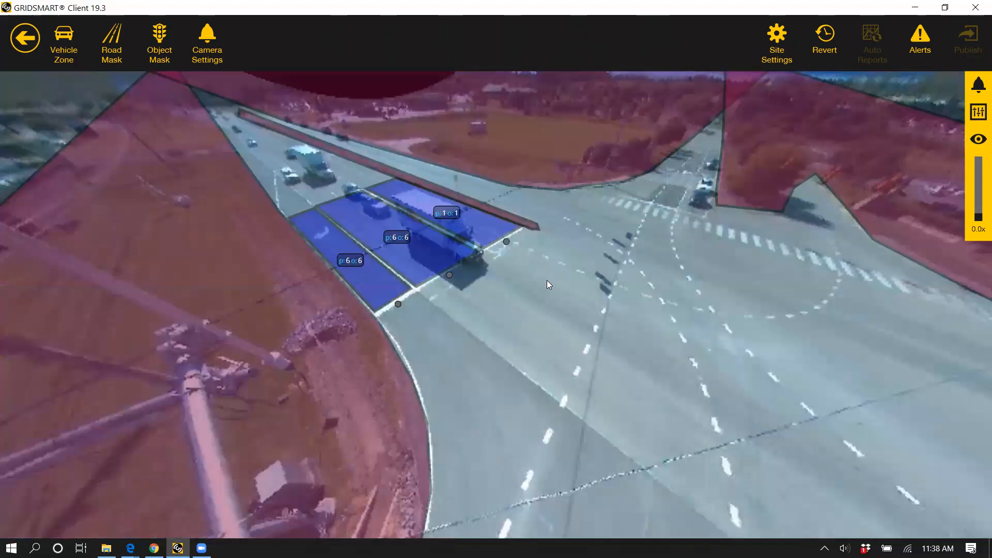
scroll(540, 318, up, 5)
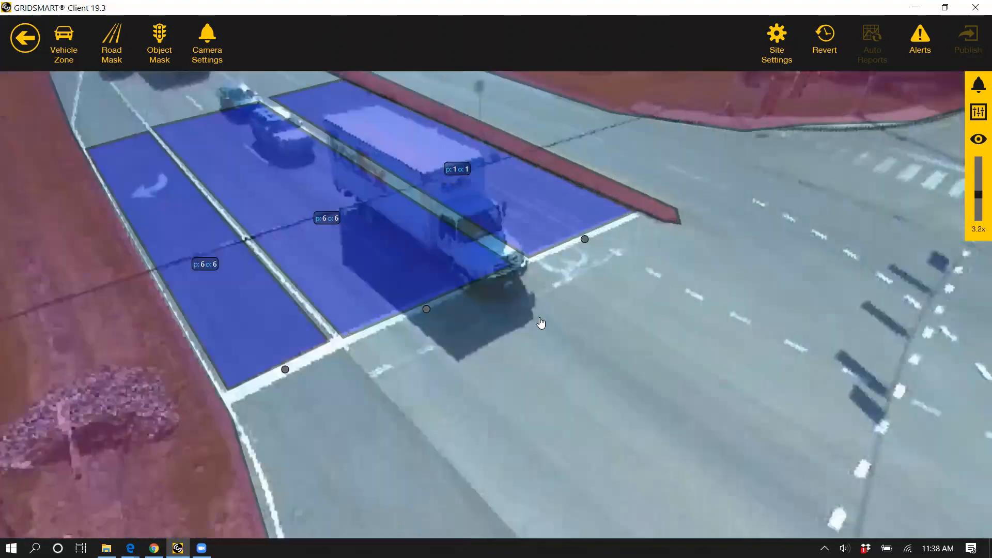
drag(540, 318, 608, 405)
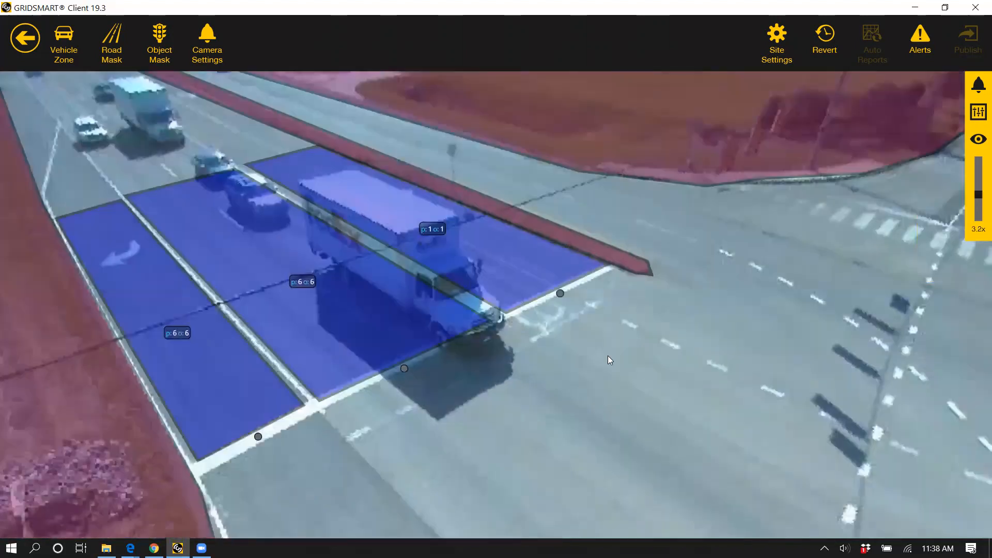
scroll(592, 358, down, 5)
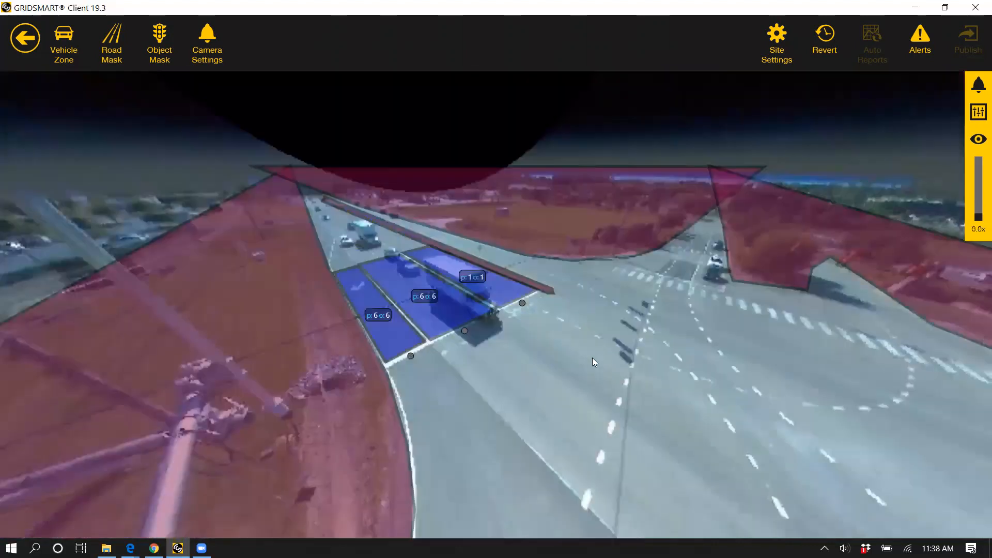
drag(593, 358, 583, 360)
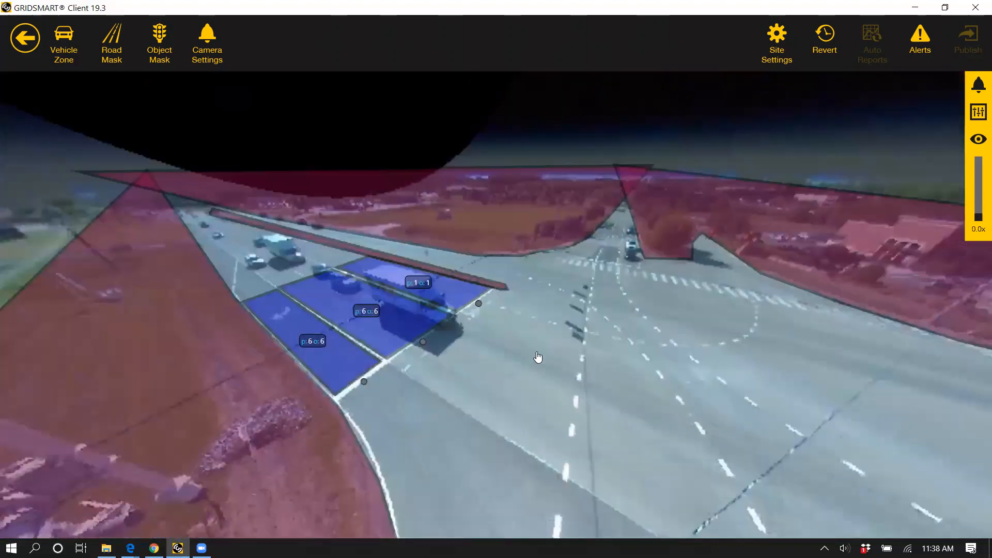
scroll(536, 351, up, 5)
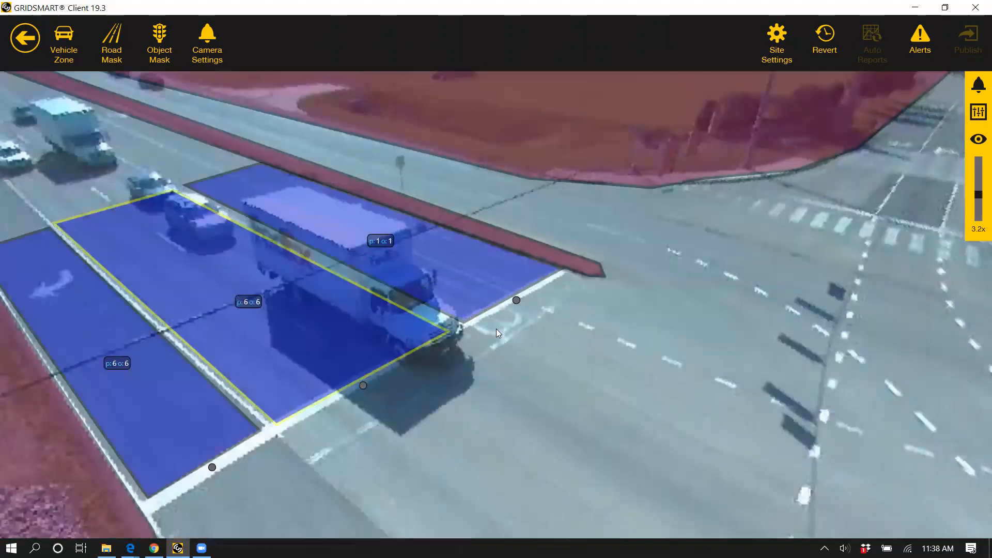
scroll(429, 398, down, 2)
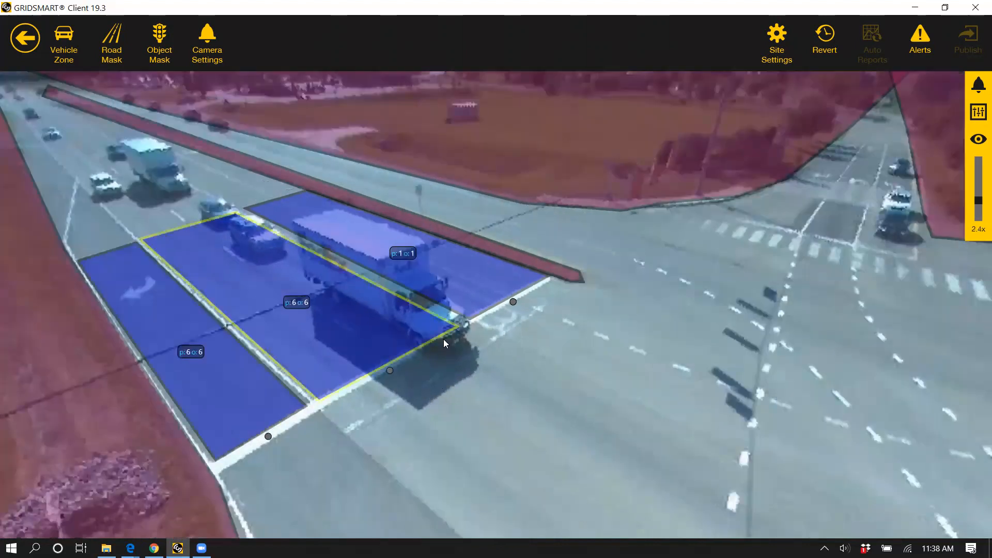
click(321, 272)
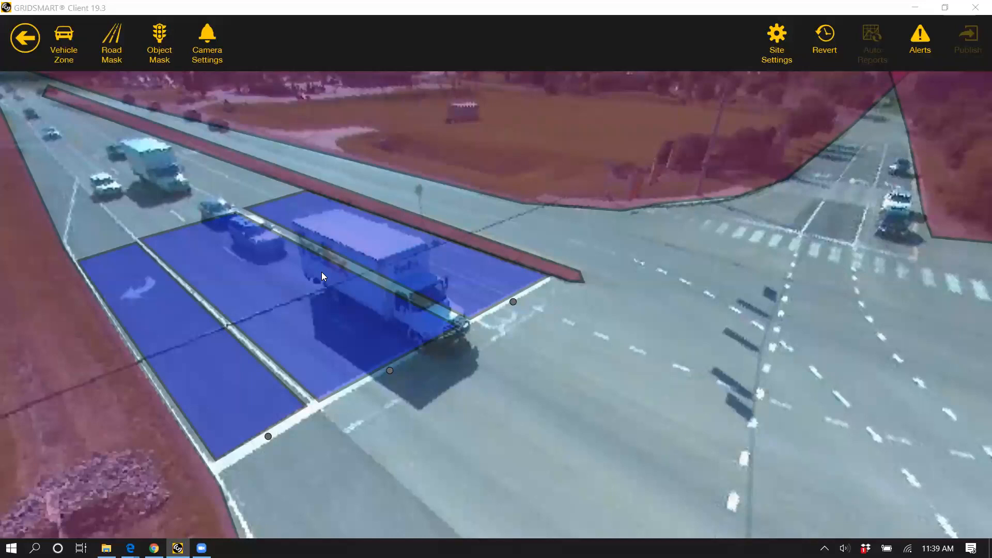
click(571, 483)
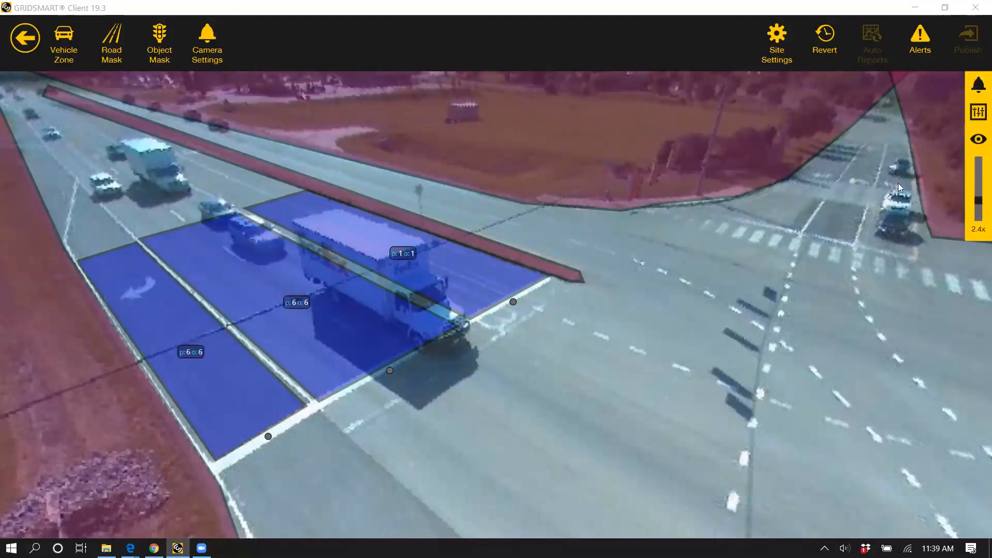
scroll(899, 188, down, 5)
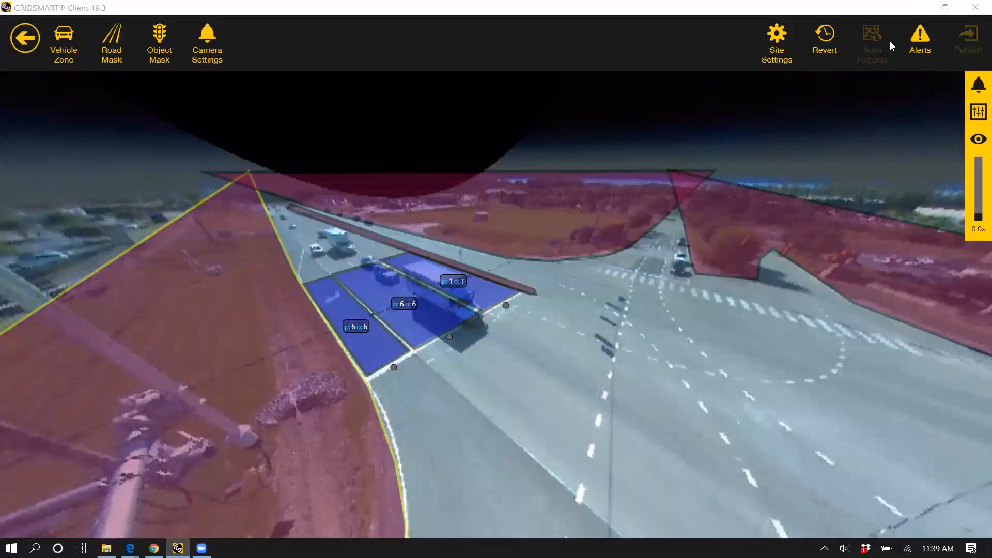
Step: View the site's list of earlier configurations available for reverting and close it without restoring one
click(823, 37)
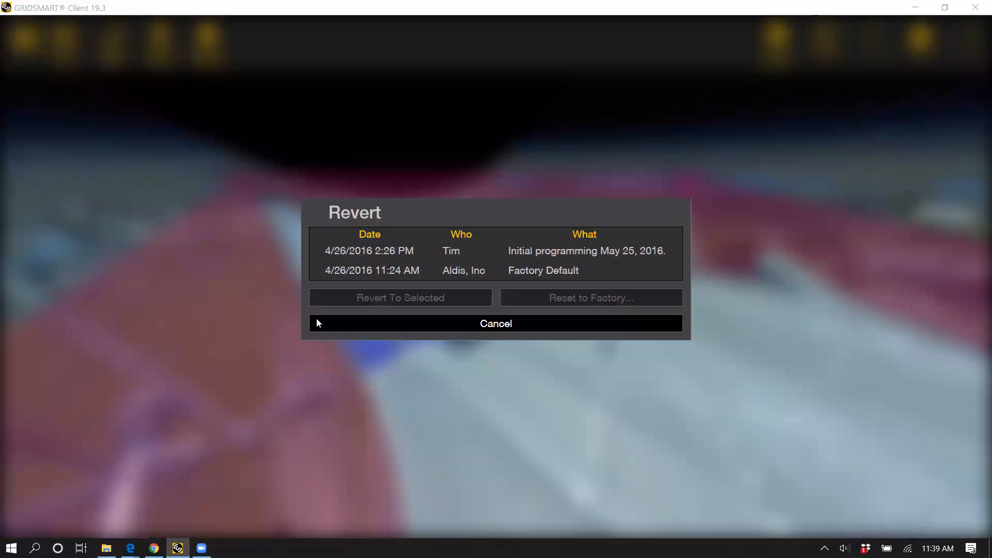
click(442, 323)
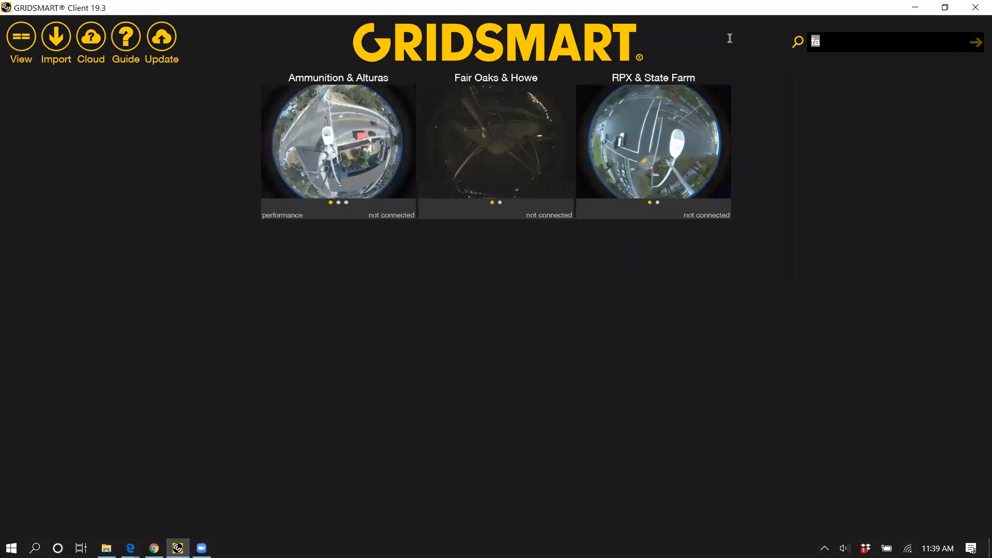
Step: Search the sites for "king", open the Kingston Pike & Northshore site, and enter its configuration
text(king)
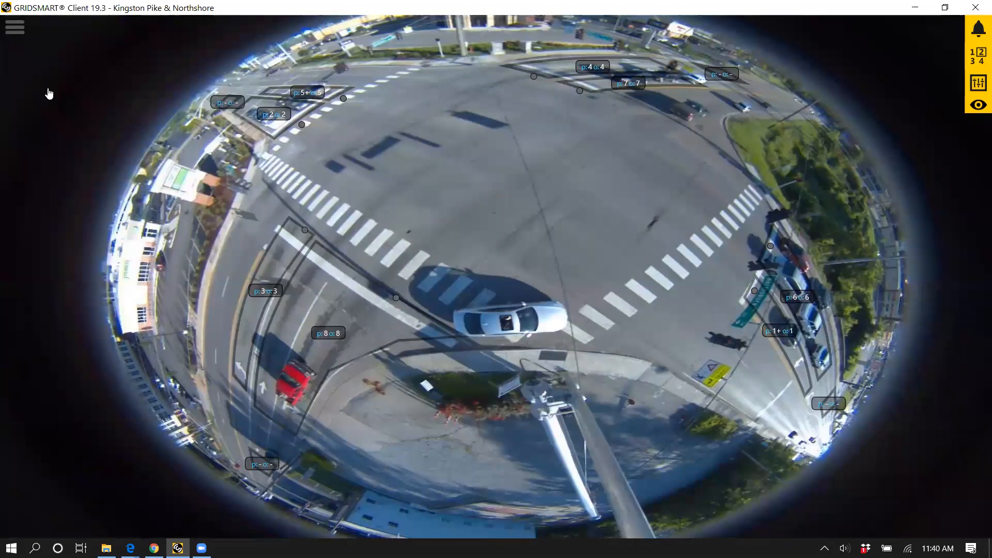
click(48, 92)
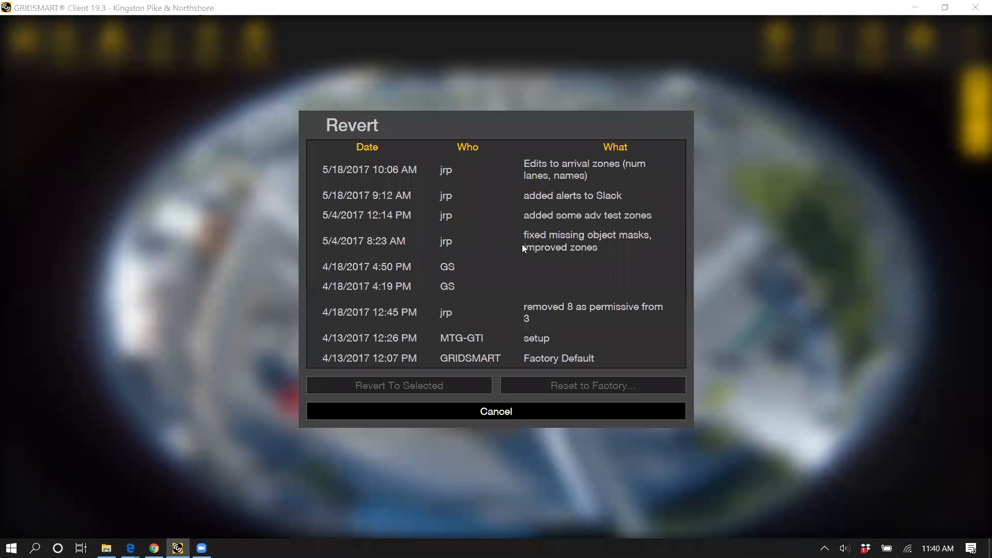
click(498, 286)
Step: Inspect the site's revert history, selecting the 5/18/2017 10:06 AM and 9:12 AM entries, and leave it without reverting
click(431, 266)
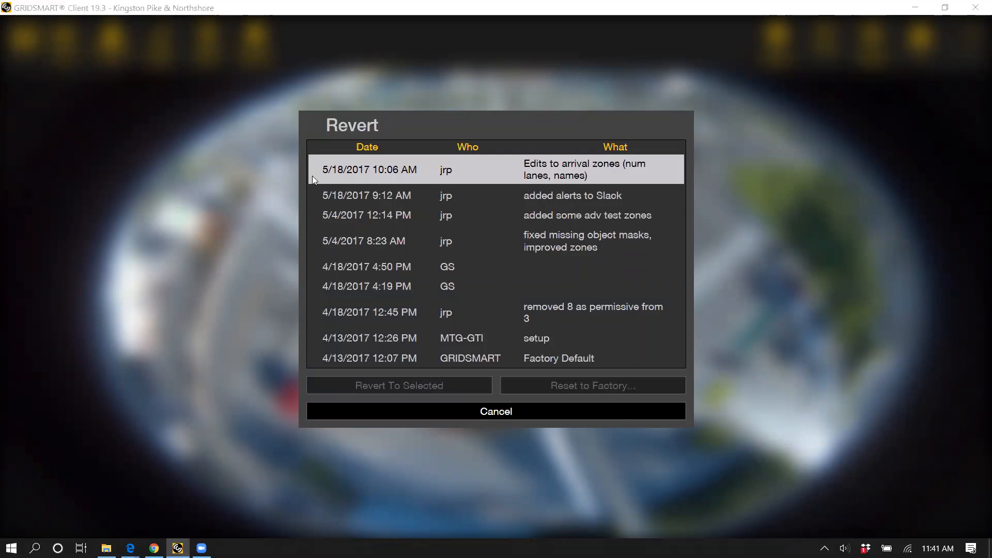
click(421, 169)
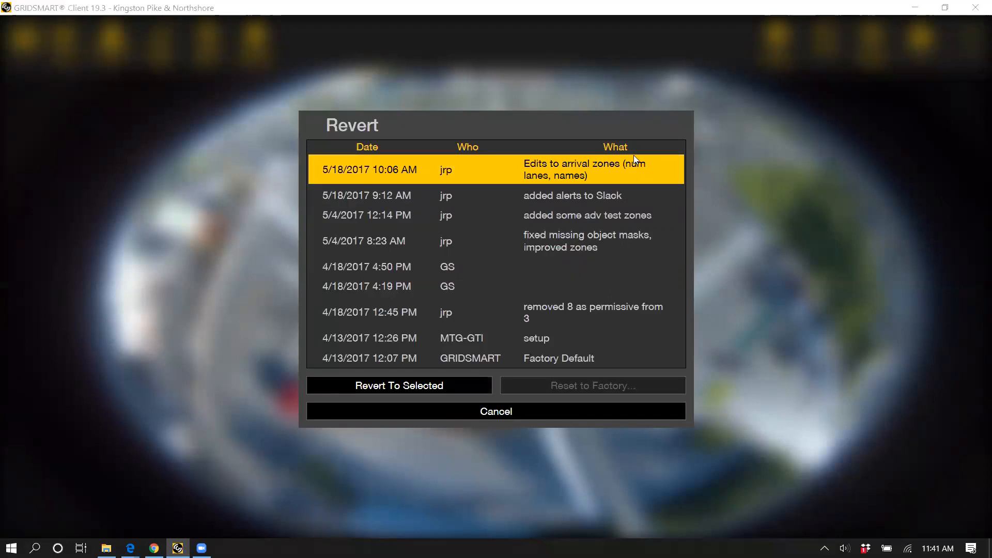
click(423, 196)
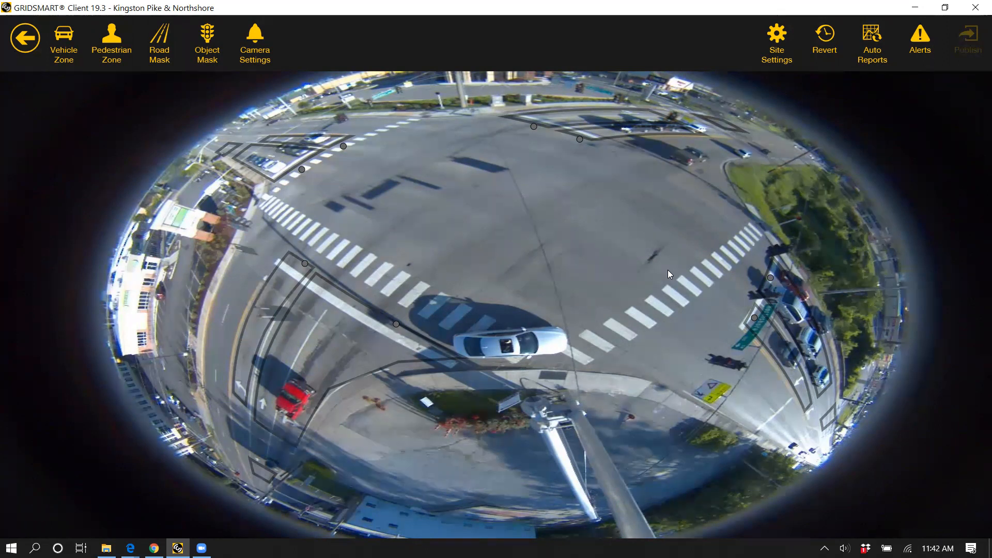
mouse_move(372, 241)
mouse_move(297, 177)
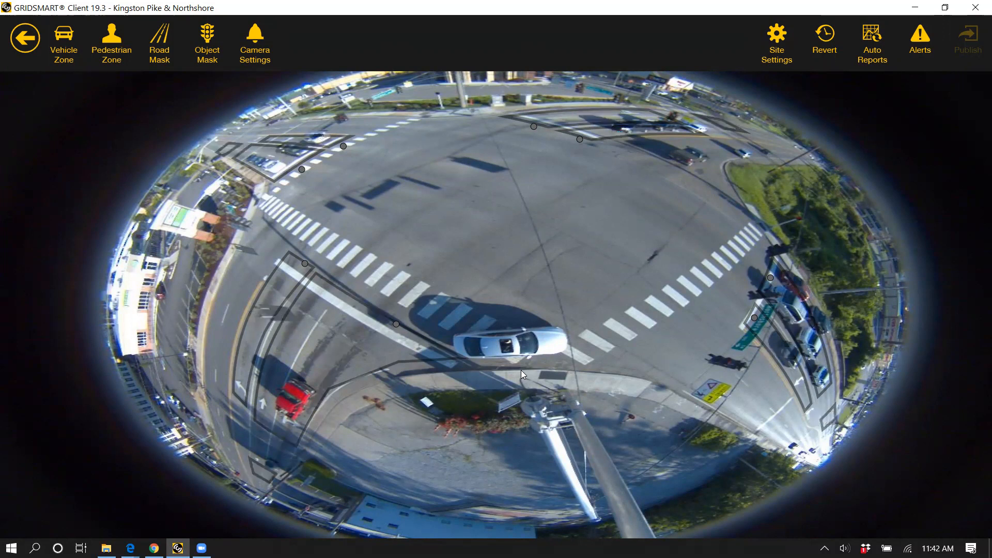
mouse_move(469, 308)
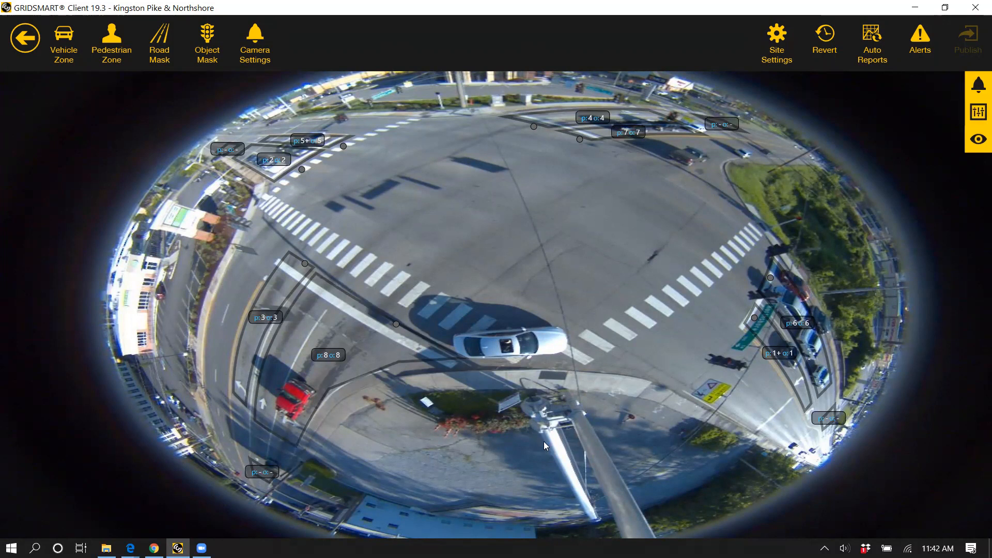
click(363, 363)
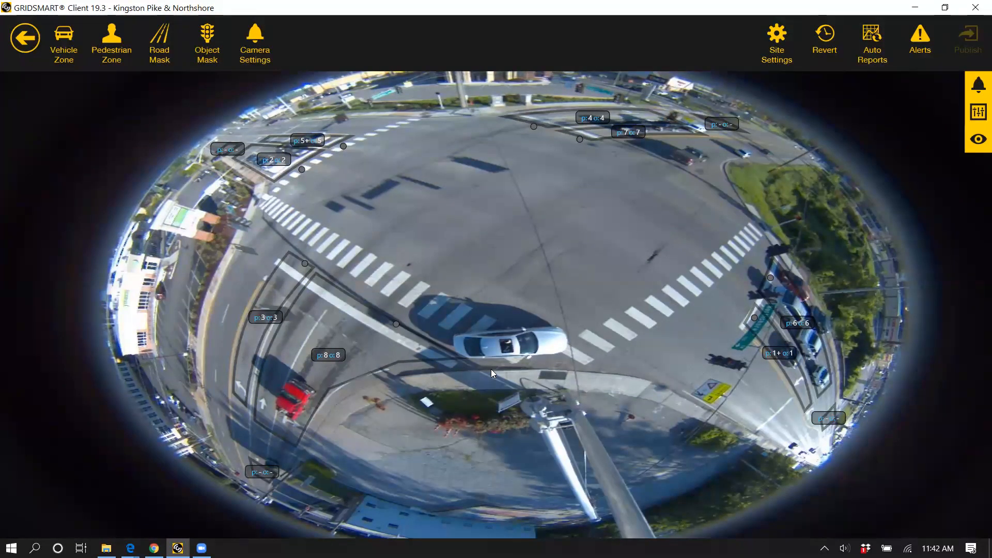
click(881, 510)
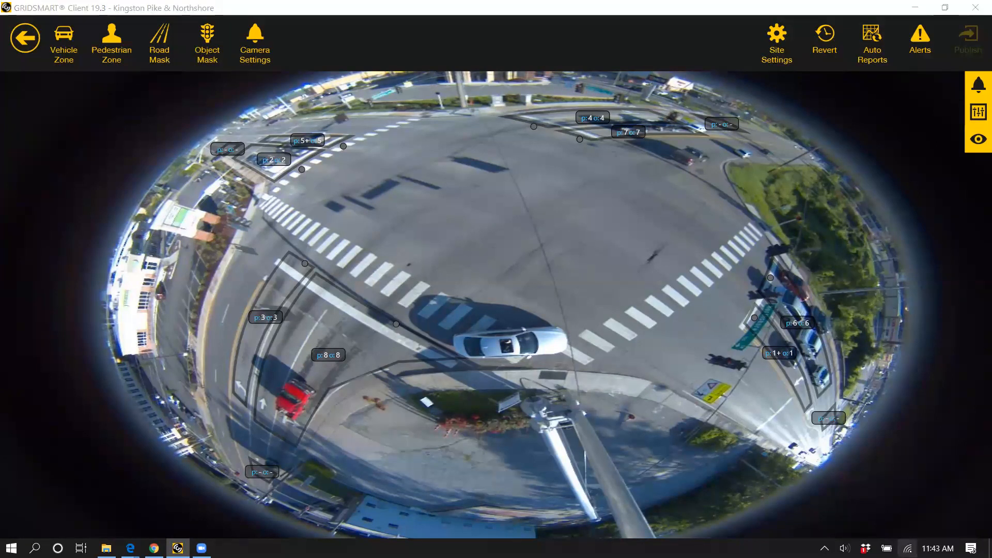